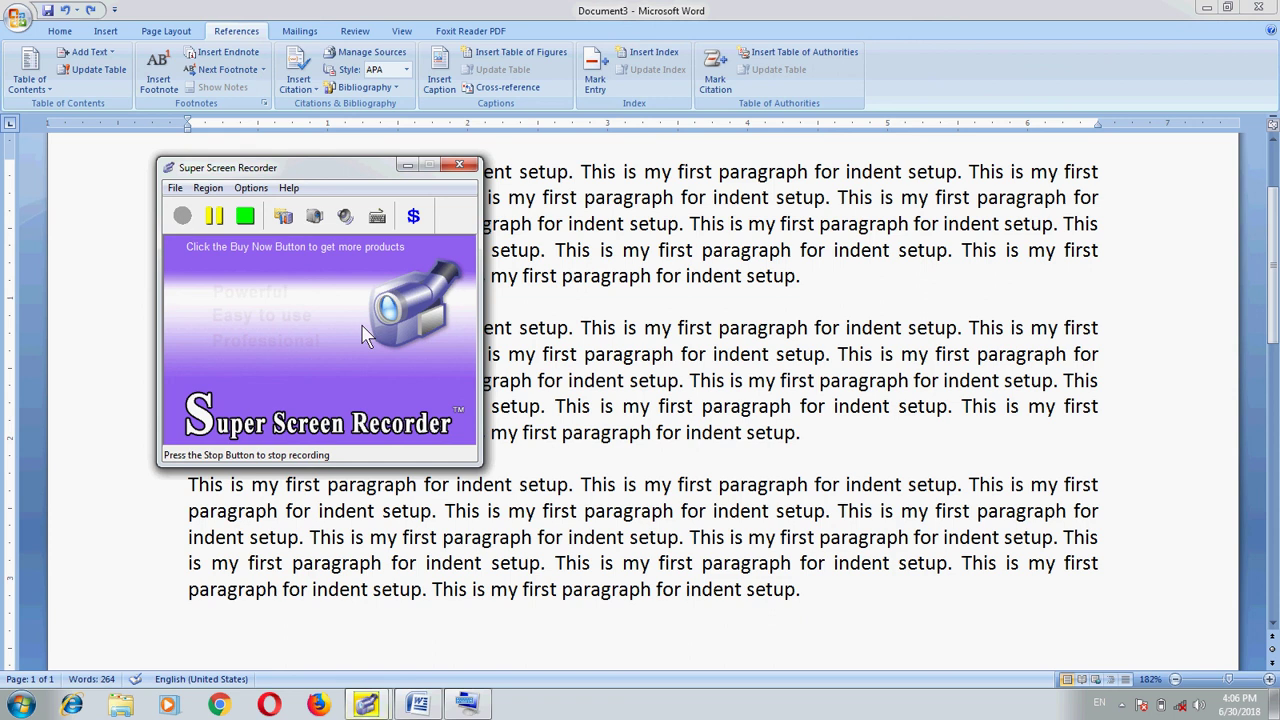
# Step: Clear the recorder window, preview the Table of Contents gallery without inserting, and show the Add Text levels
pyautogui.click(408, 165)
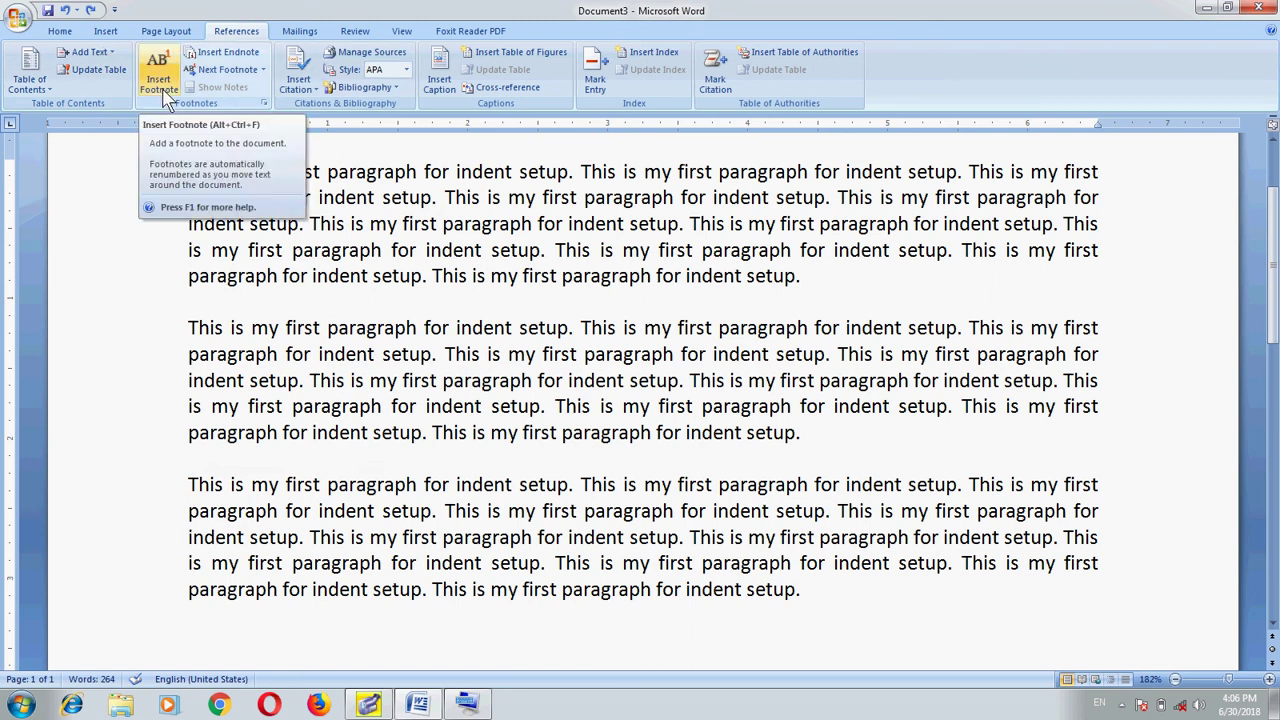
pyautogui.click(44, 88)
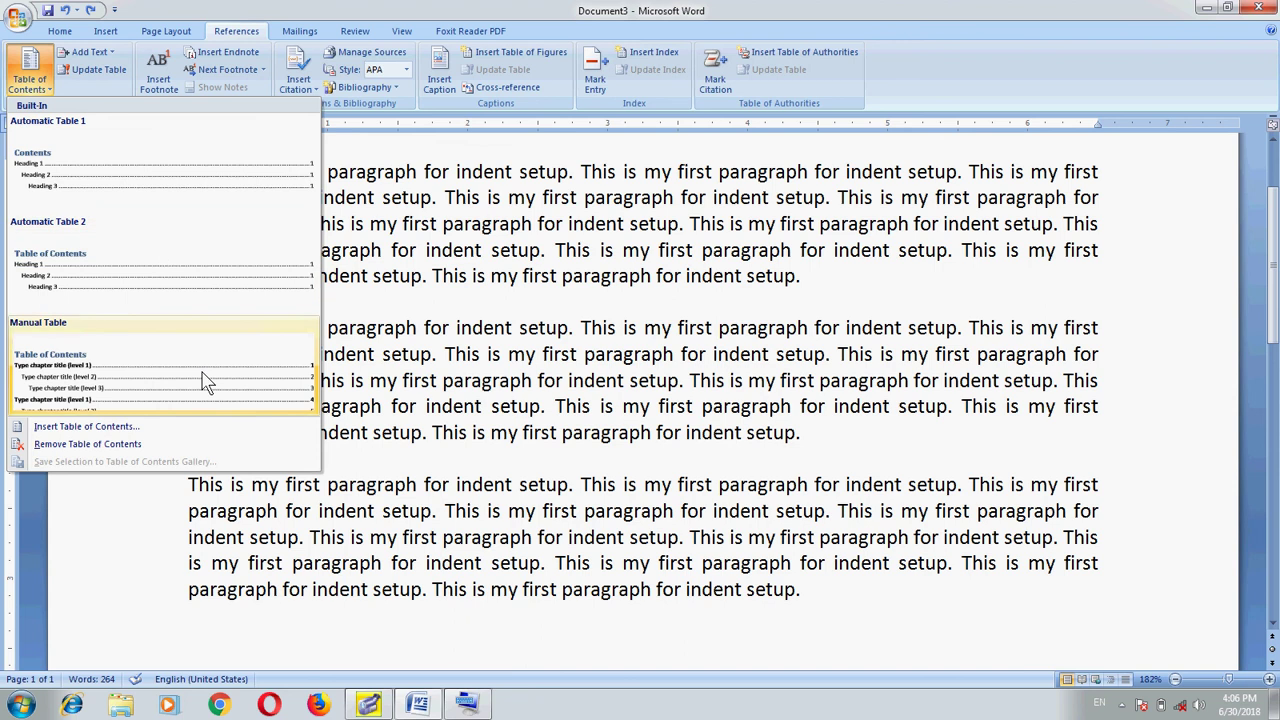
pyautogui.click(593, 10)
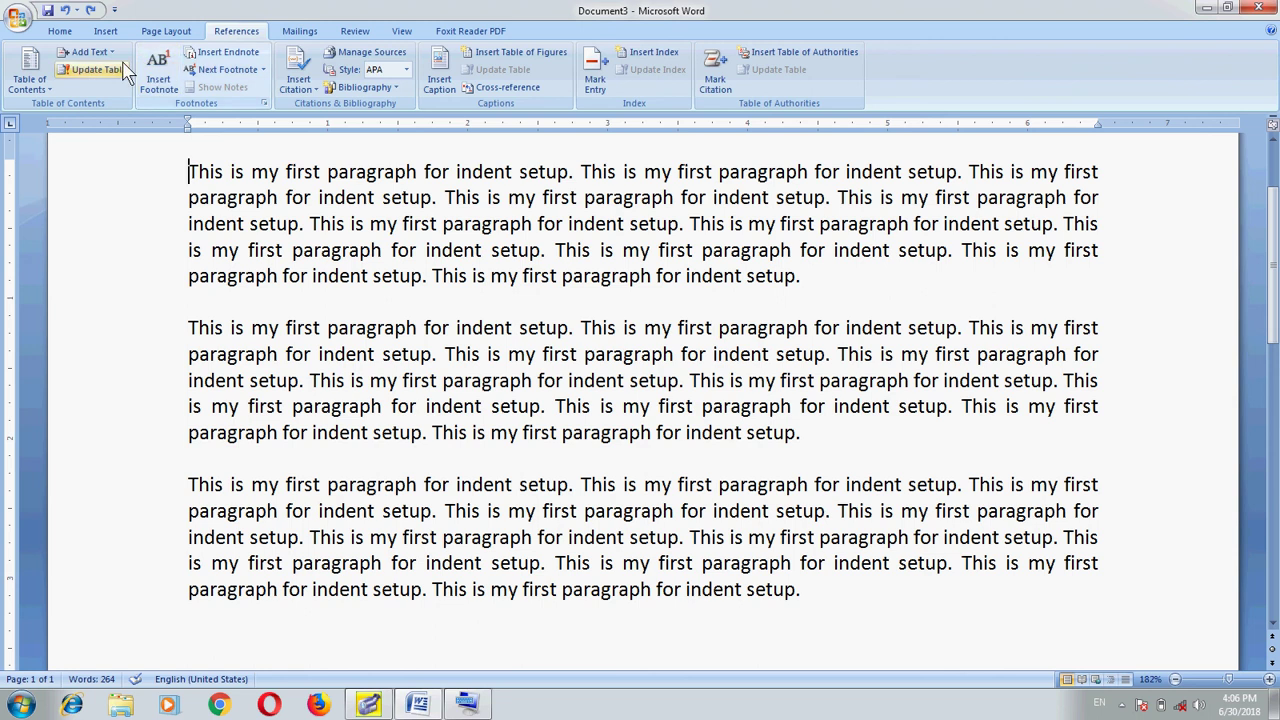
pyautogui.click(90, 52)
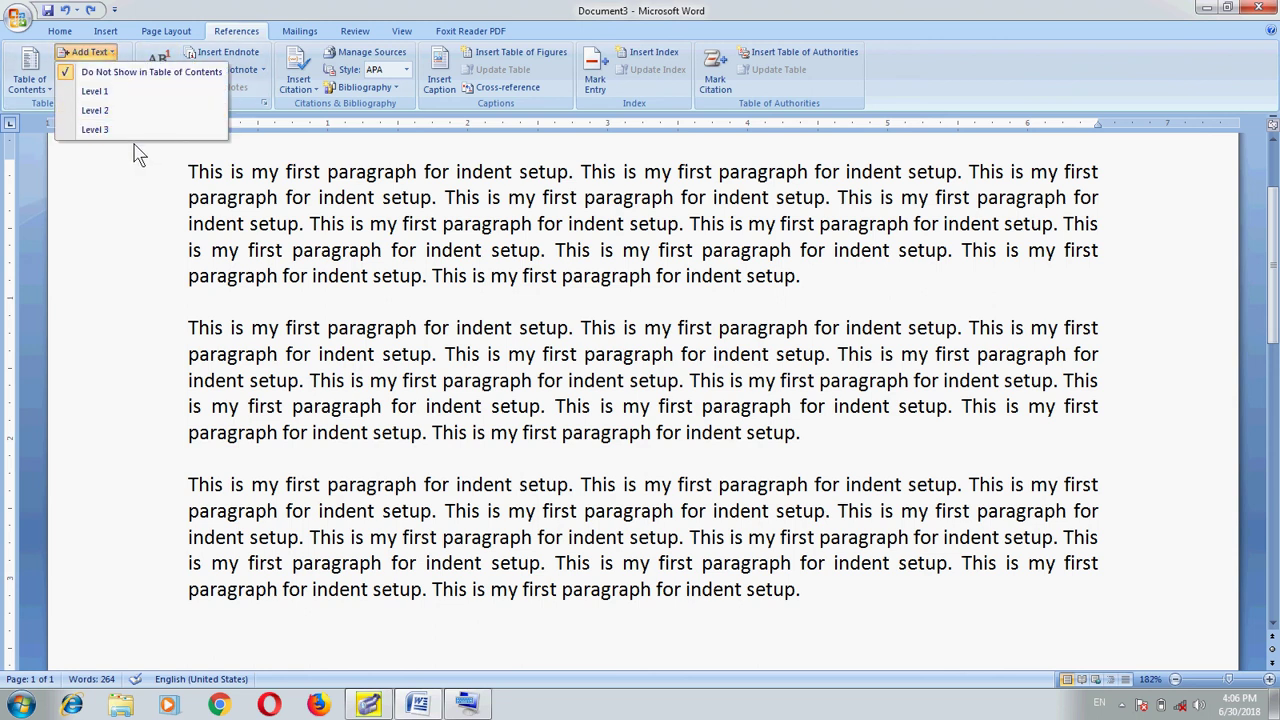
# Step: Make the first paragraph a Level 1 contents entry, check it, then undo back to body text
pyautogui.click(175, 97)
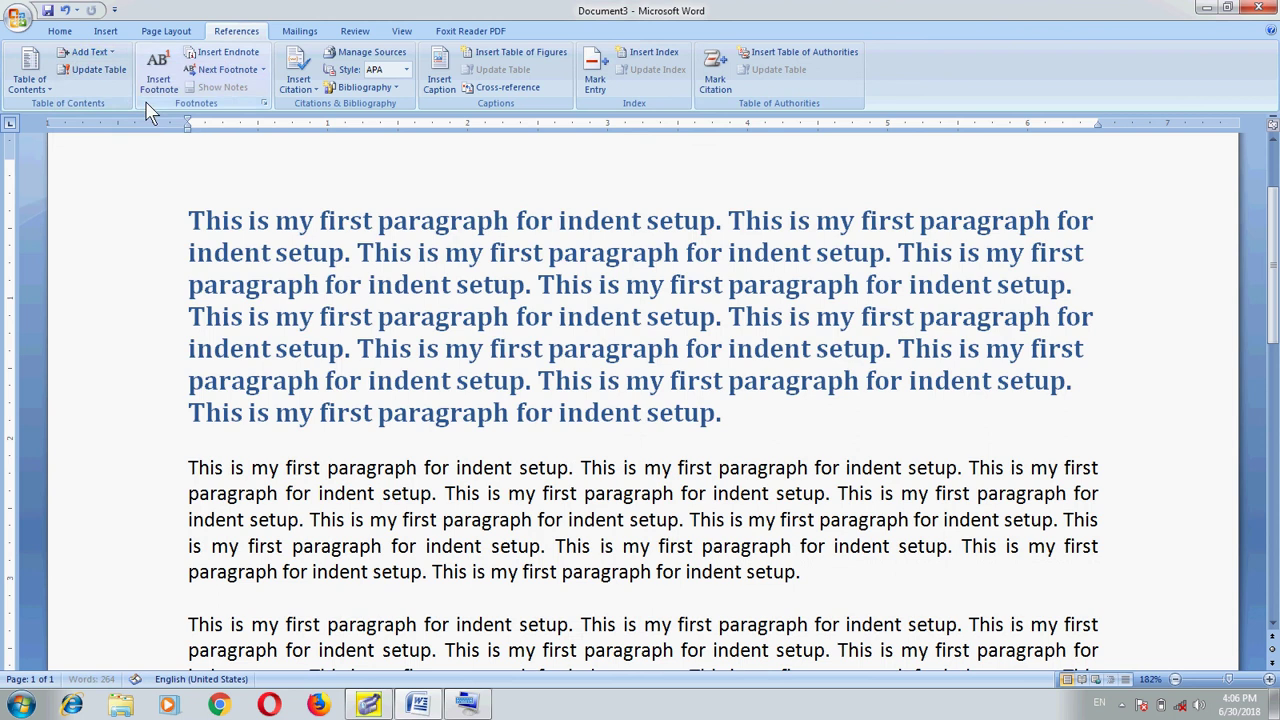
pyautogui.click(113, 60)
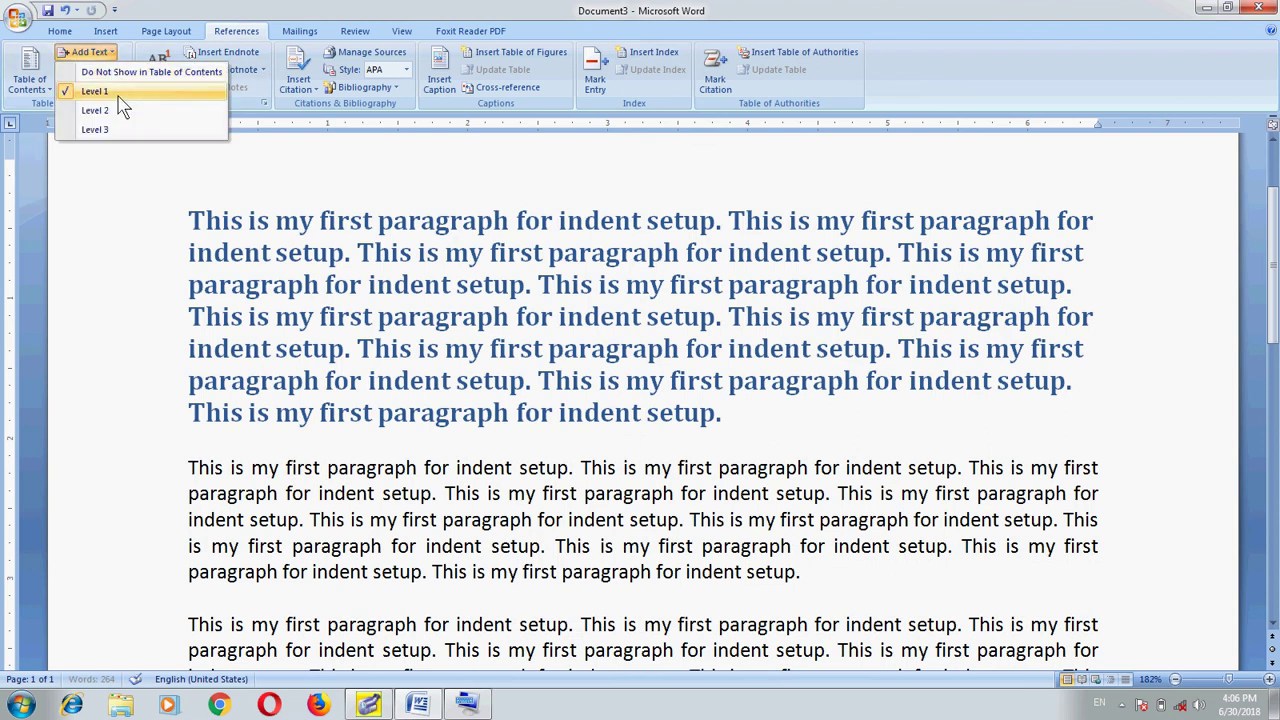
pyautogui.click(117, 95)
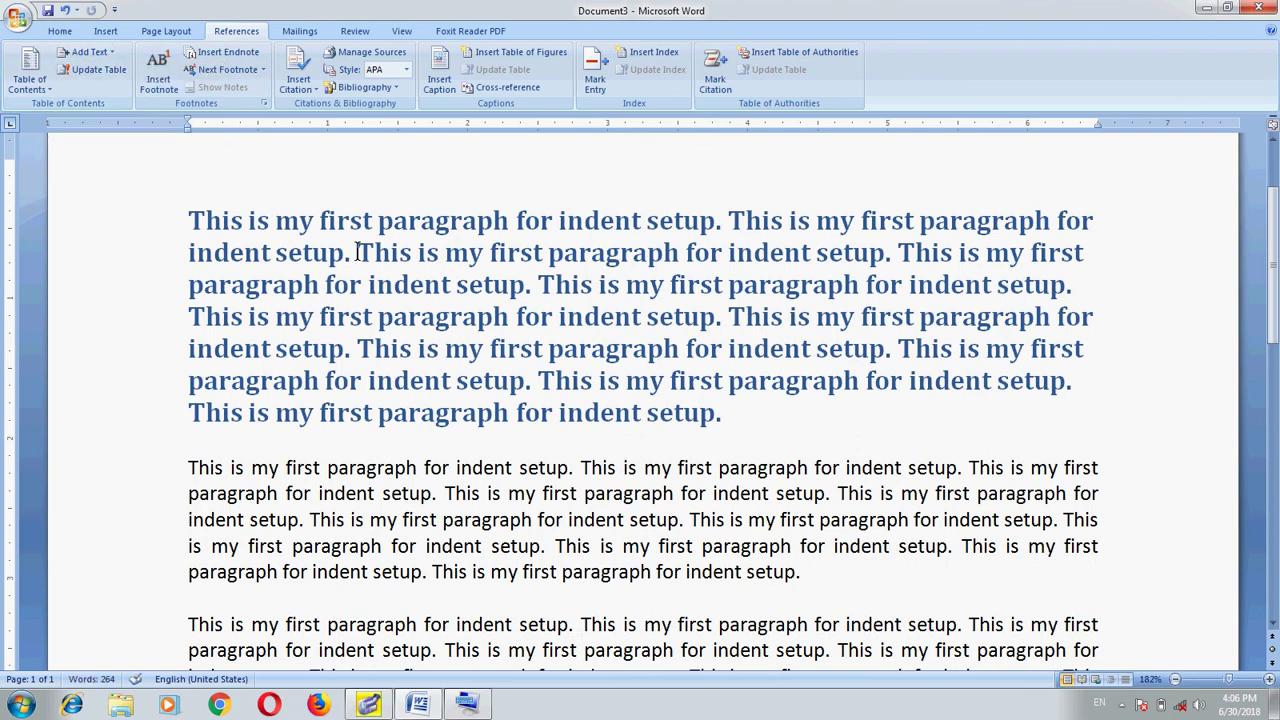
pyautogui.hotkey('ctrl', 'z')
pyautogui.hotkey('ctrl', 'z')
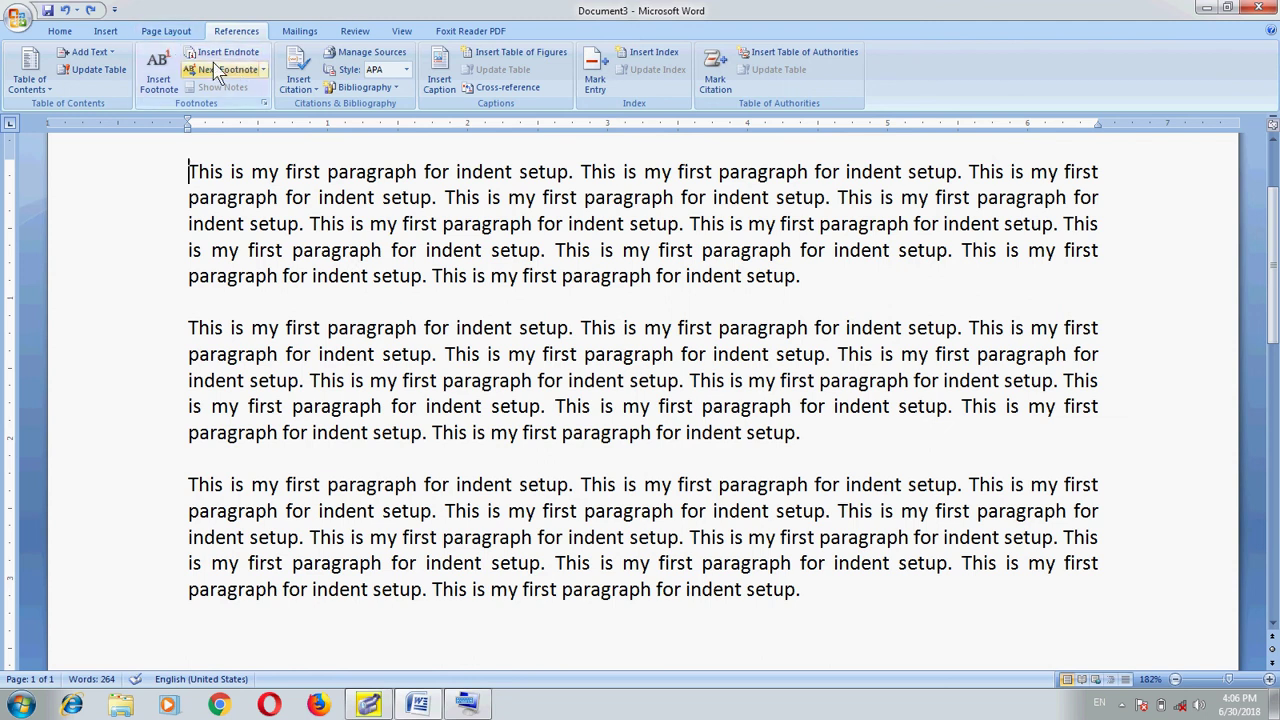
# Step: Undo a stray footnote at the document start and insert footnote 1 after "setup." on line 2
pyautogui.click(160, 84)
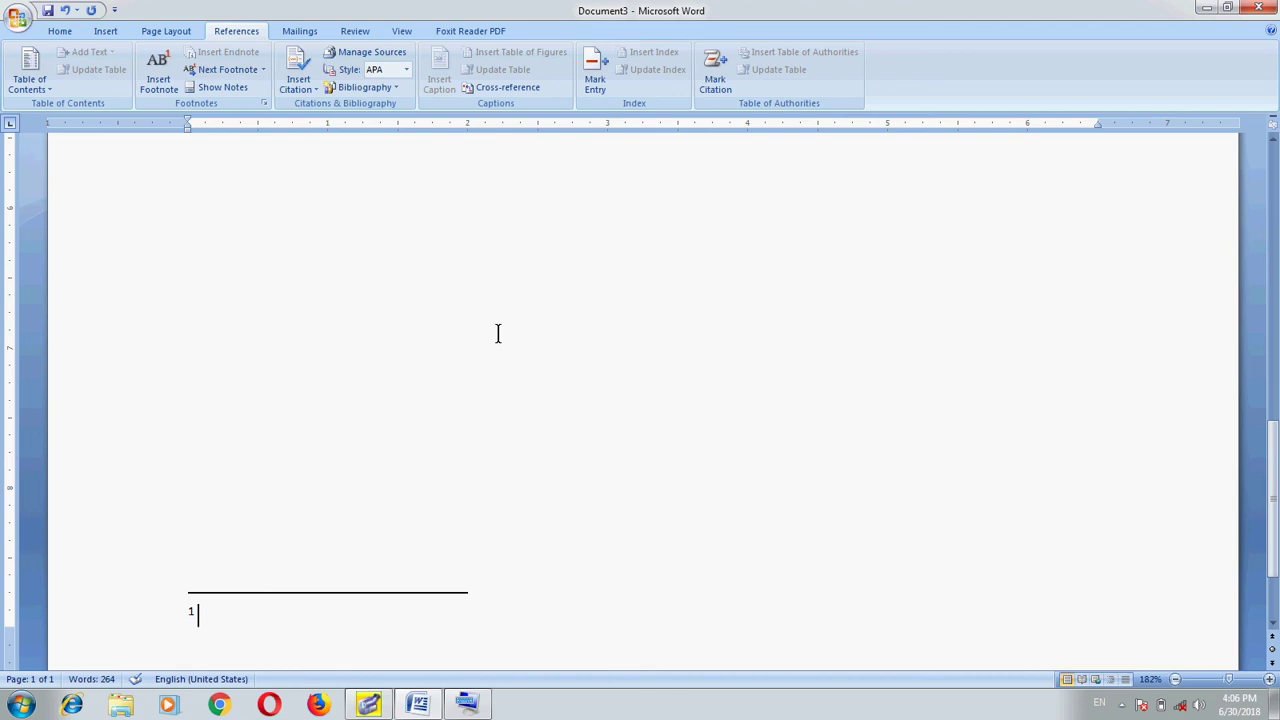
pyautogui.hotkey('ctrl', 'z')
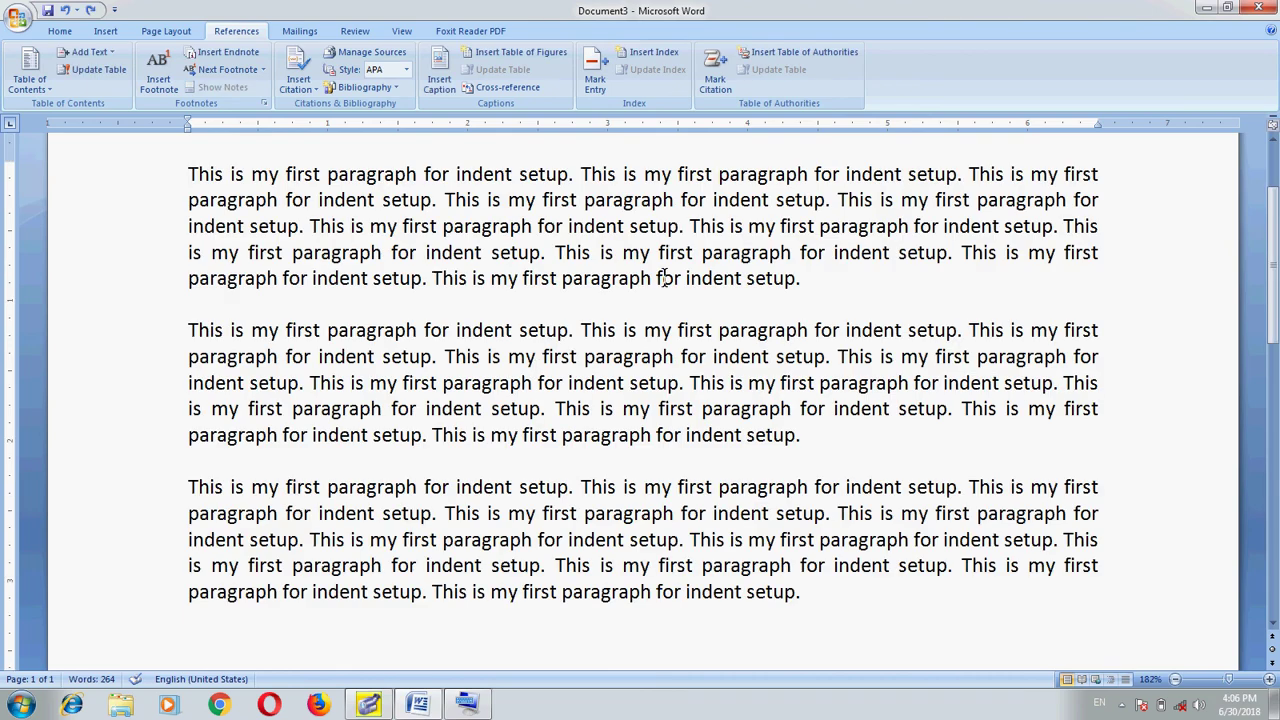
pyautogui.click(444, 199)
pyautogui.press('Left')
pyautogui.click(165, 98)
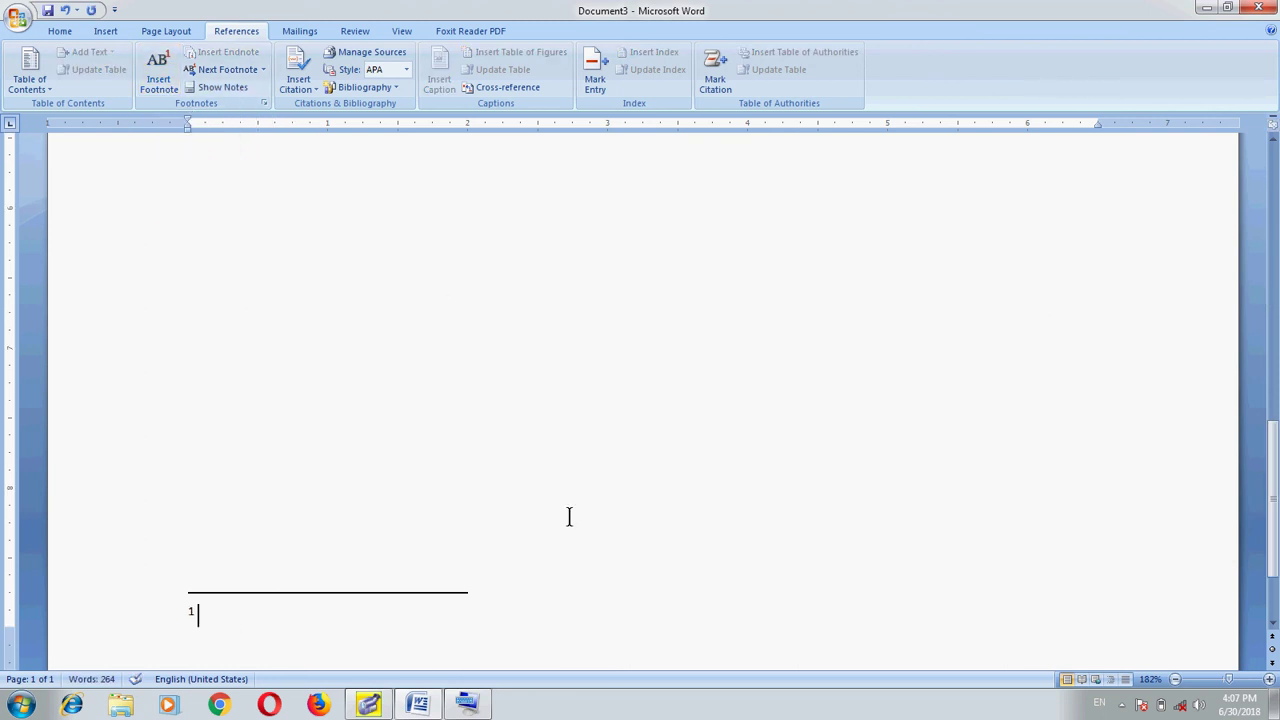
# Step: Write the footnote text "This is foot note of the page." and return to the document top
pyautogui.write('Ti')
pyautogui.press('BackSpace')
pyautogui.write('his is ')
pyautogui.write('my')
pyautogui.press('BackSpace')
pyautogui.press('BackSpace')
pyautogui.write('fo')
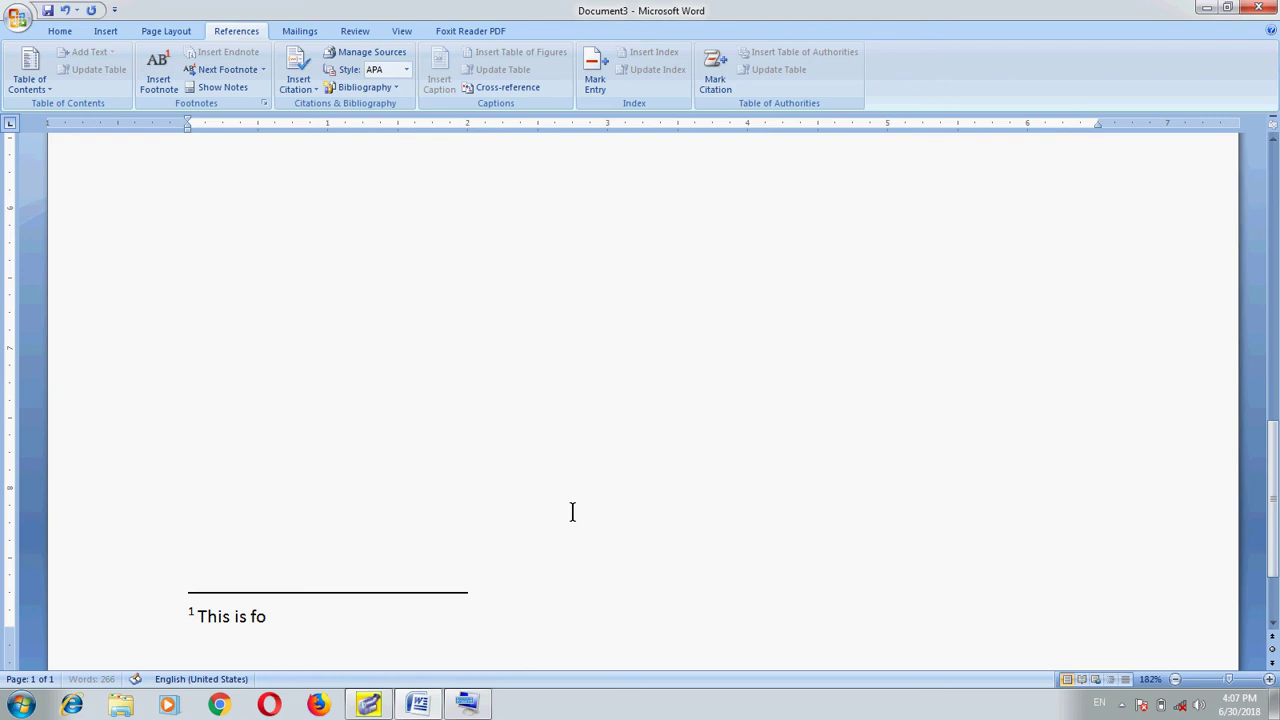
pyautogui.write('ot note of the')
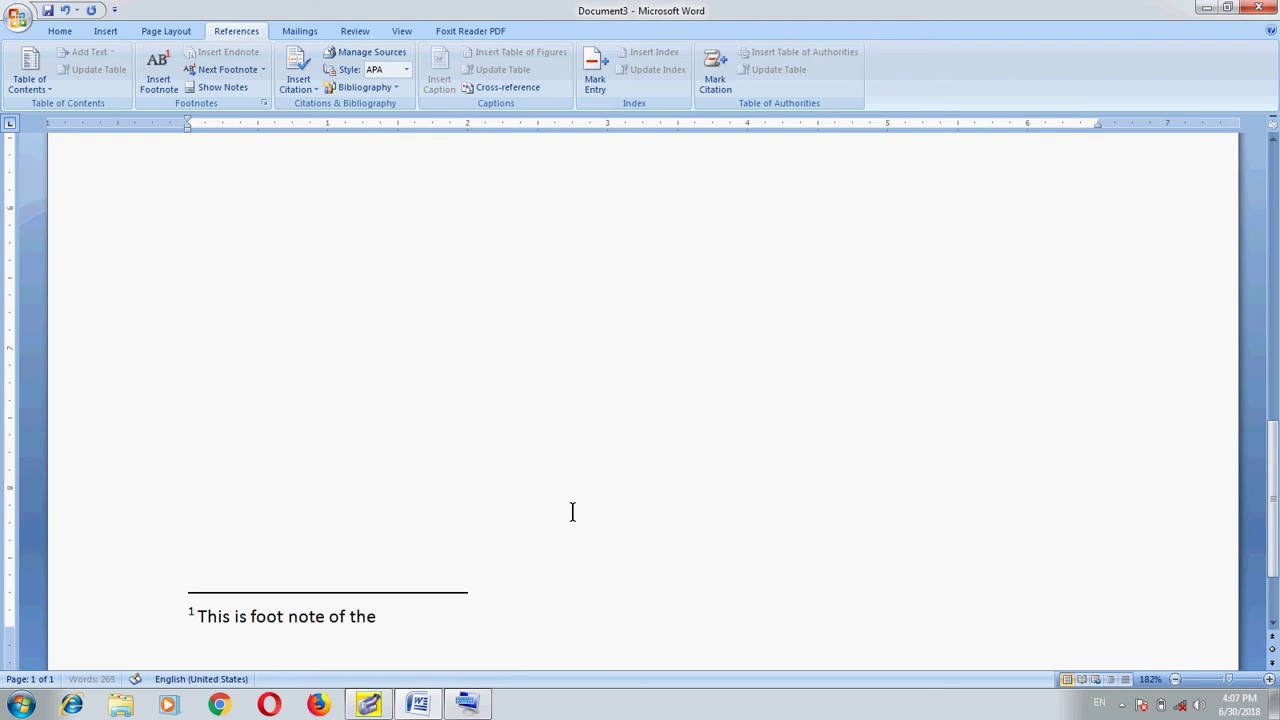
pyautogui.write(' page')
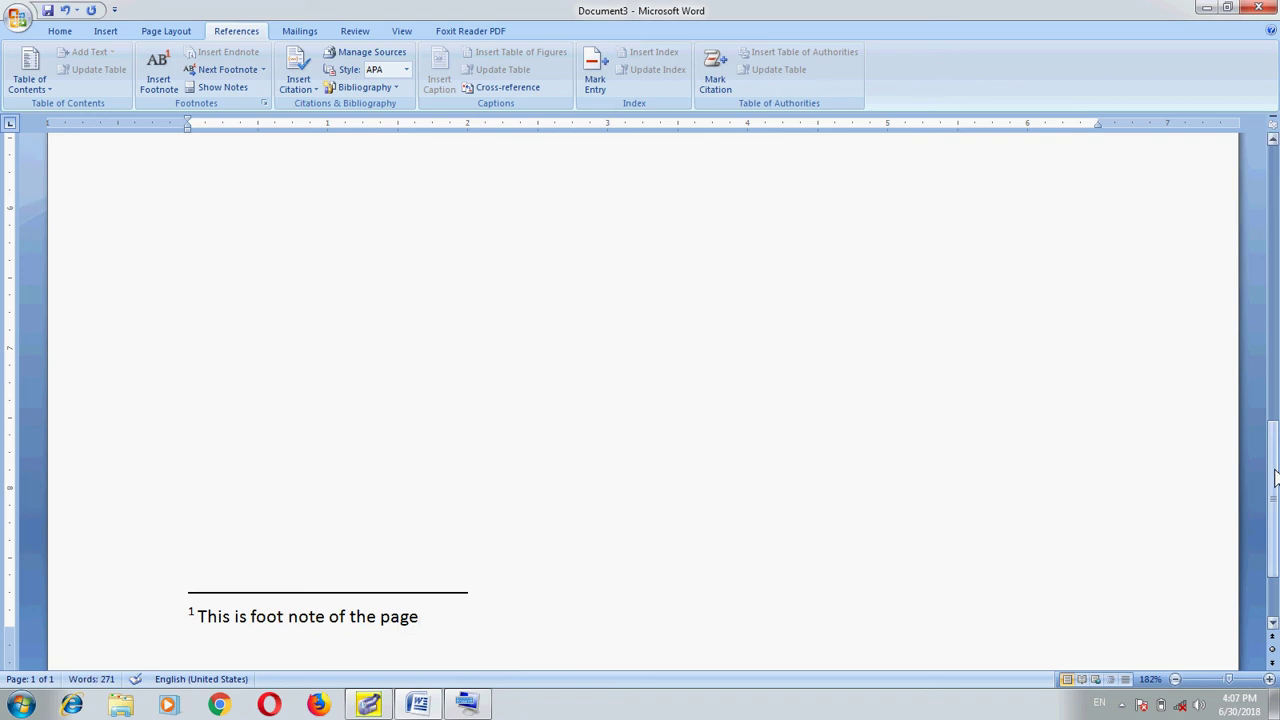
pyautogui.moveTo(1275, 478)
pyautogui.mouseDown()
pyautogui.moveTo(1273, 380)
pyautogui.moveTo(1278, 510)
pyautogui.mouseUp()
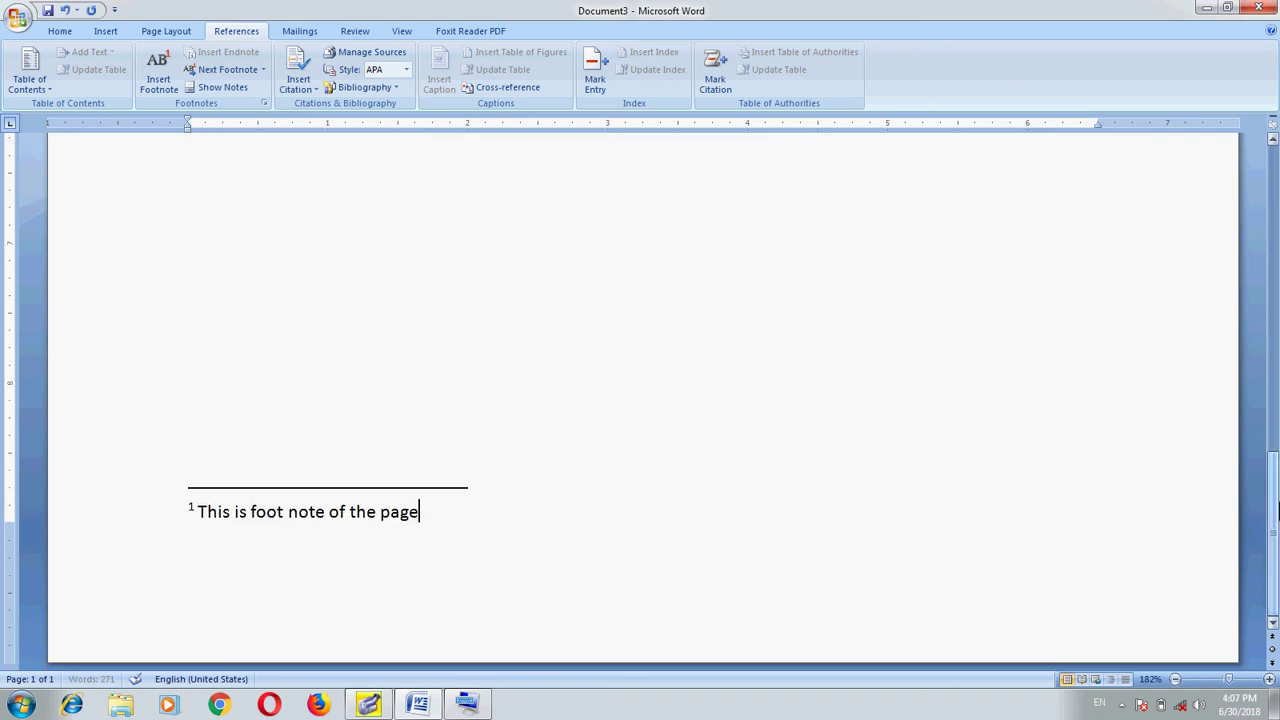
pyautogui.write('.')
pyautogui.hotkey('ctrl', 'Home')
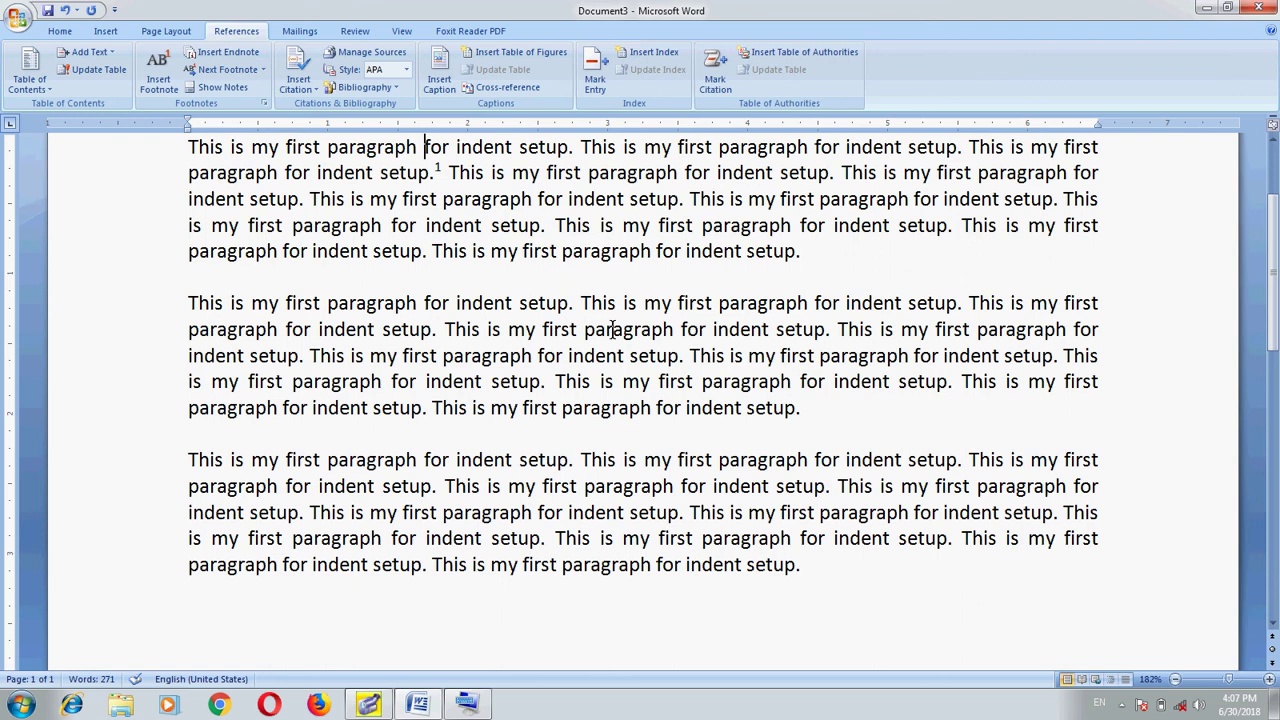
# Step: Insert a second footnote after "paragraph" in the second paragraph
pyautogui.moveTo(442, 170)
pyautogui.click(680, 330)
pyautogui.click(157, 82)
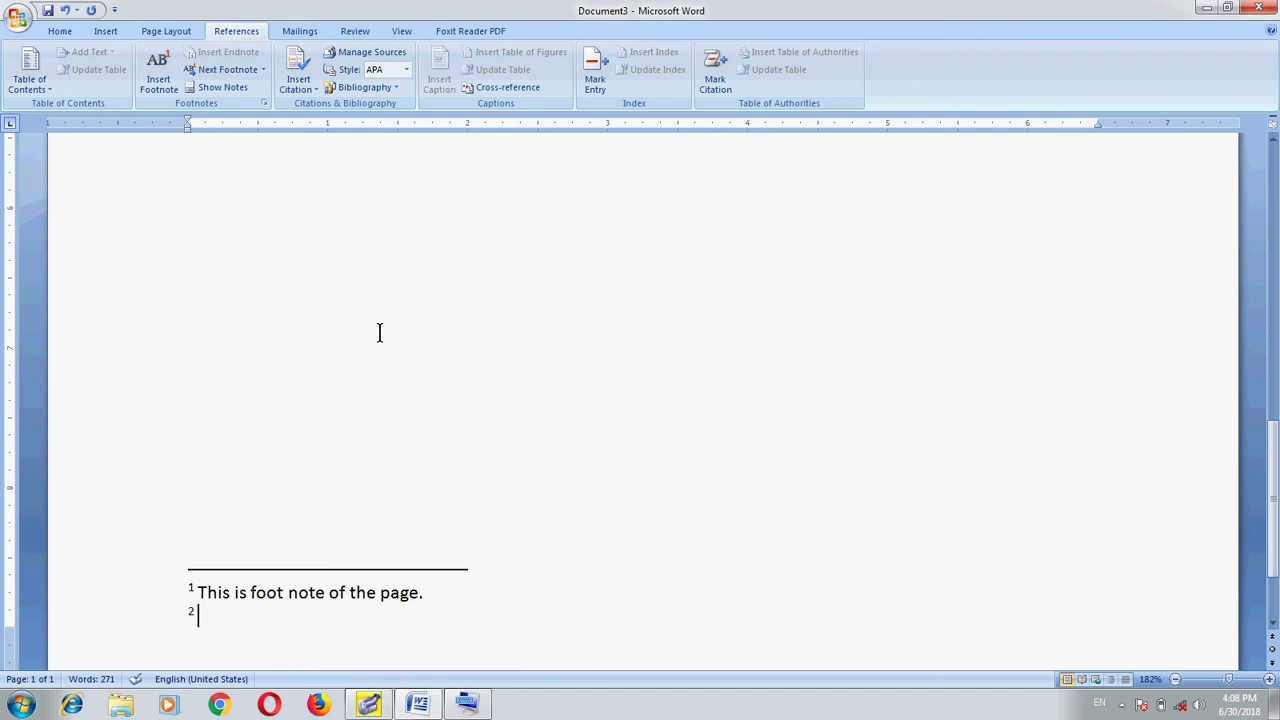
# Step: Write footnote 2 as "This is foot note no2 of the page."
pyautogui.write('This ')
pyautogui.write('is foot not')
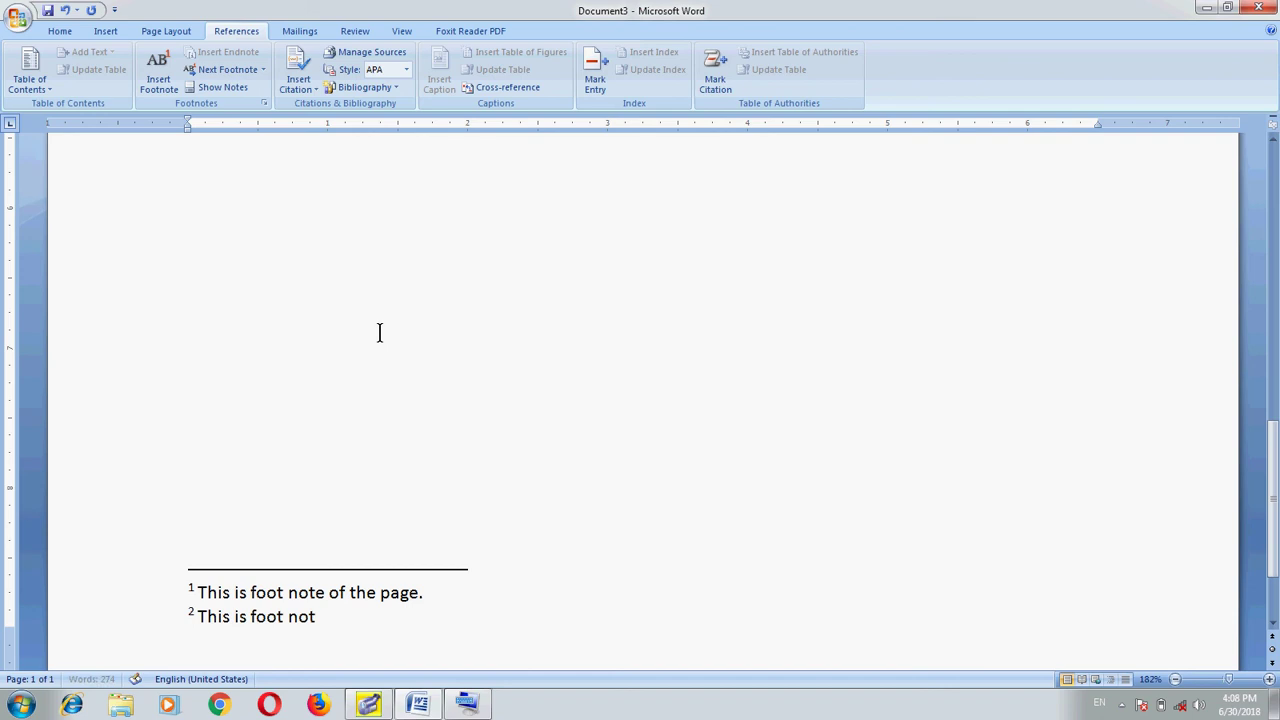
pyautogui.write('e noe')
pyautogui.press('BackSpace')
pyautogui.write('2')
pyautogui.write(' of the page.')
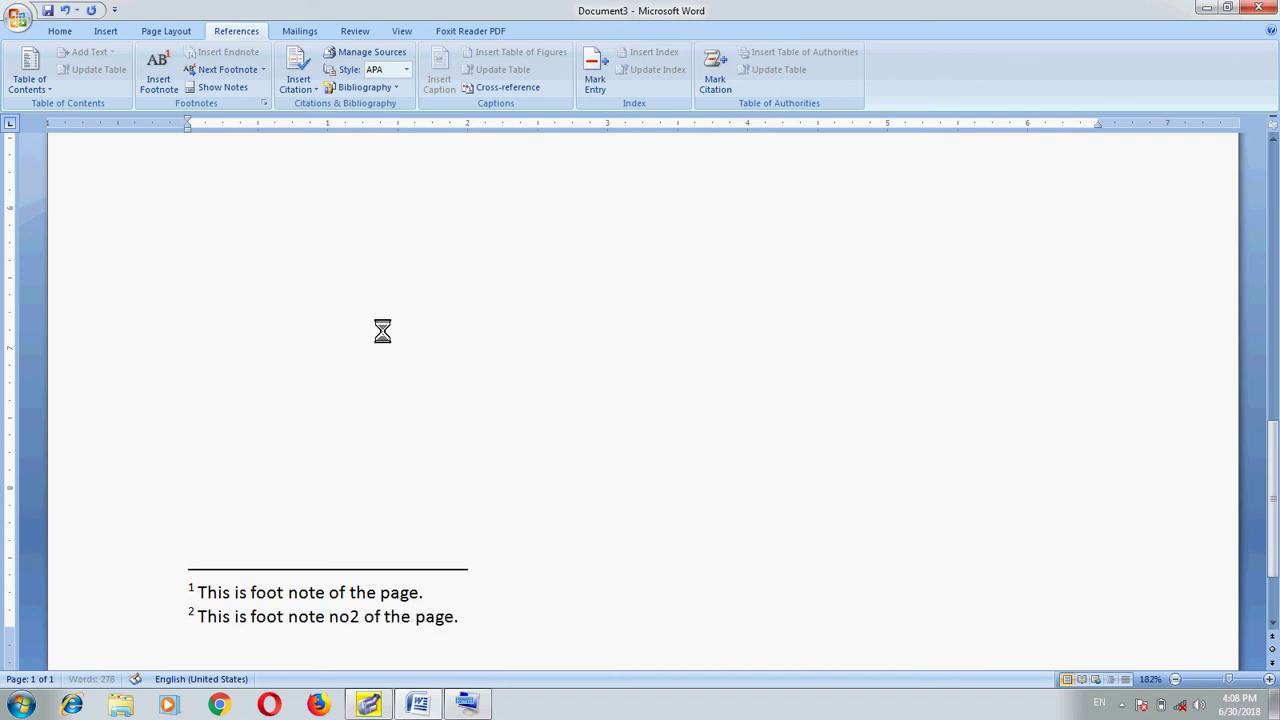
pyautogui.scroll(5, 531, 171)
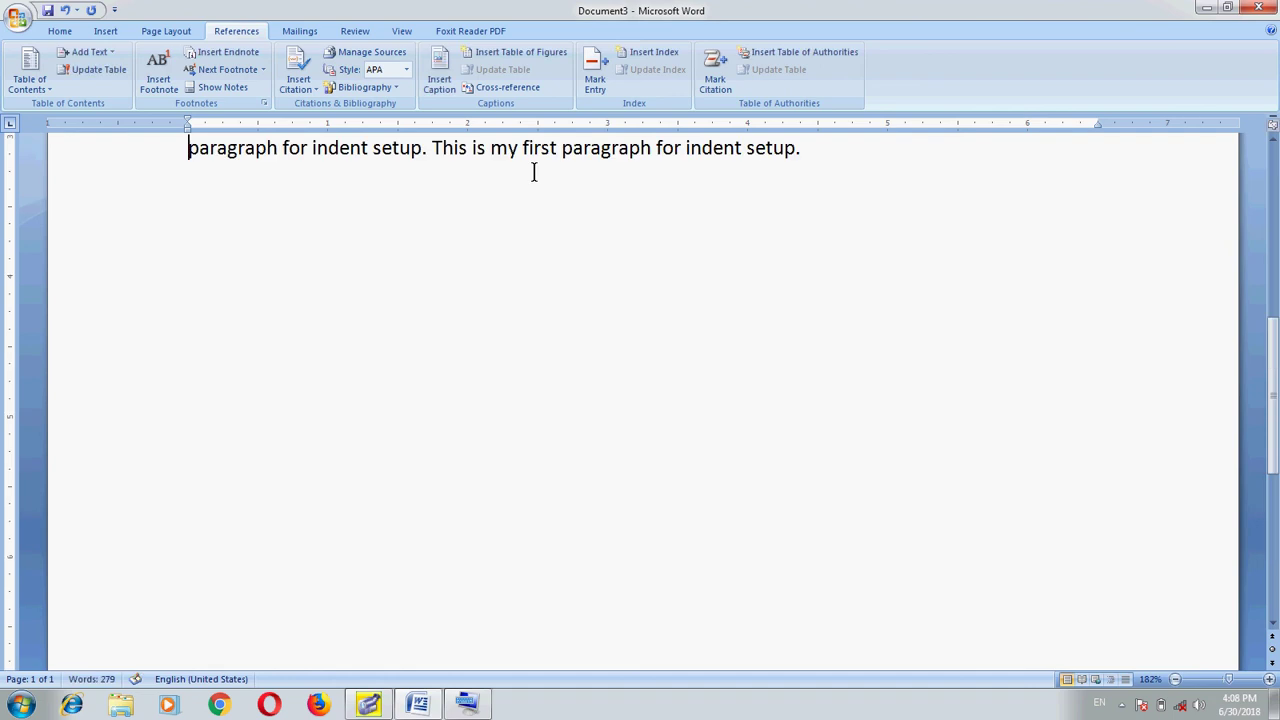
pyautogui.scroll(1, 531, 171)
pyautogui.scroll(5, 533, 171)
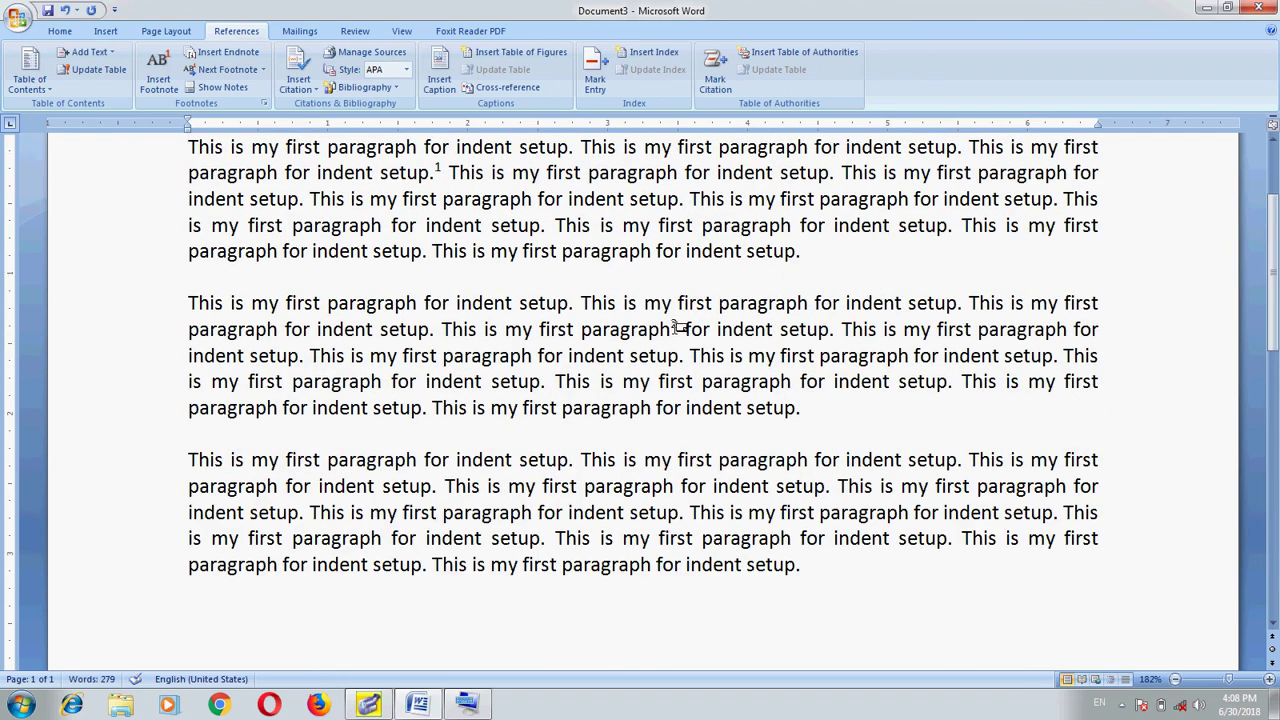
# Step: Insert footnote 3 after "first" in the third paragraph reading "This is my third foot note."
pyautogui.moveTo(677, 327)
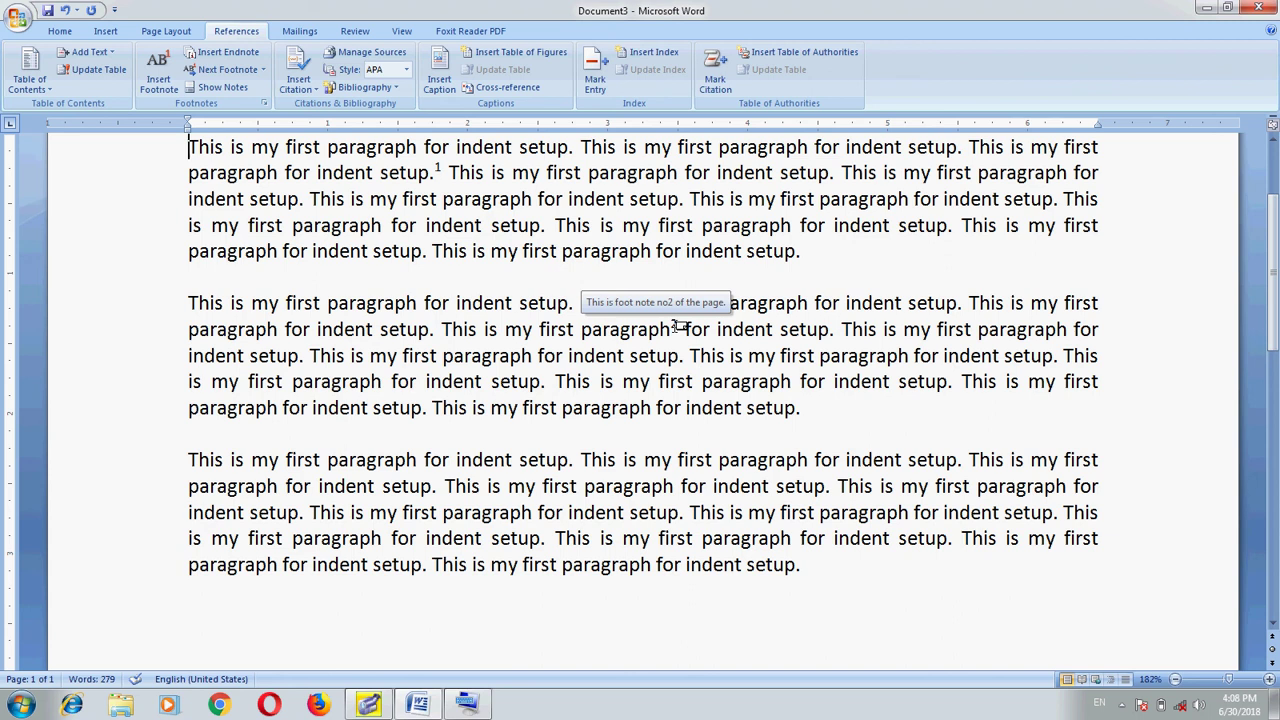
pyautogui.click(582, 488)
pyautogui.press('Left')
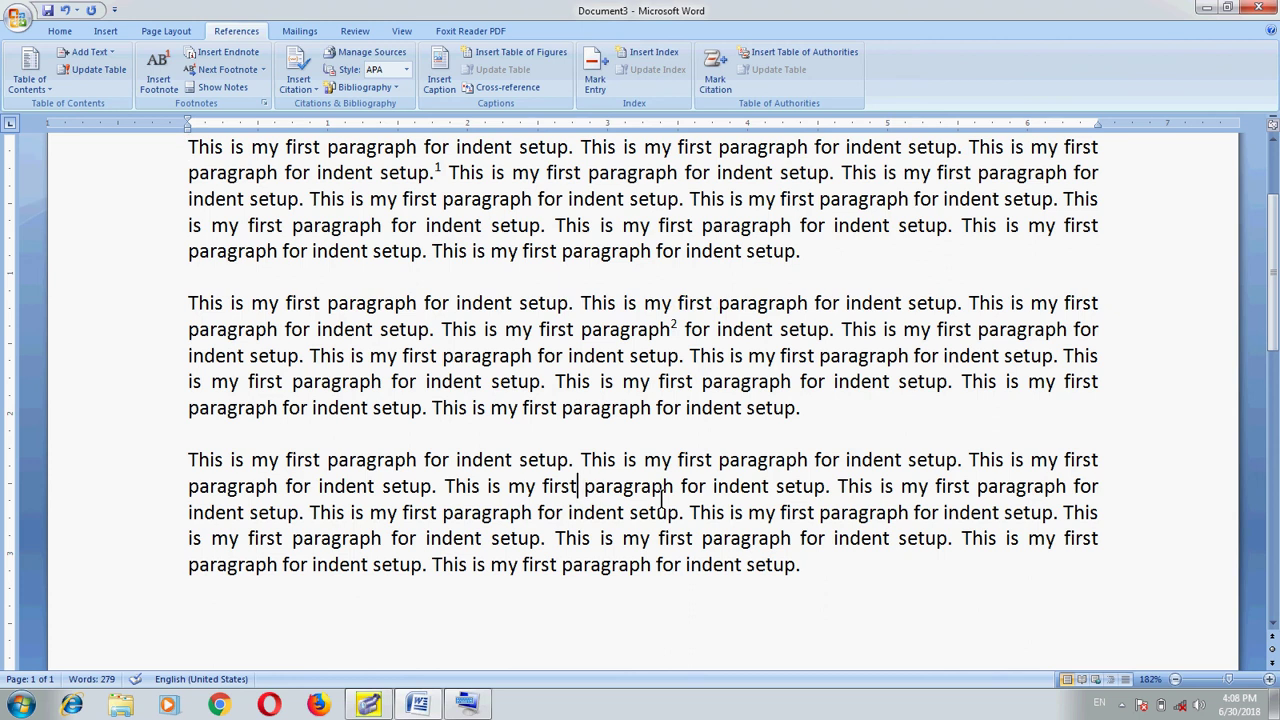
pyautogui.click(158, 78)
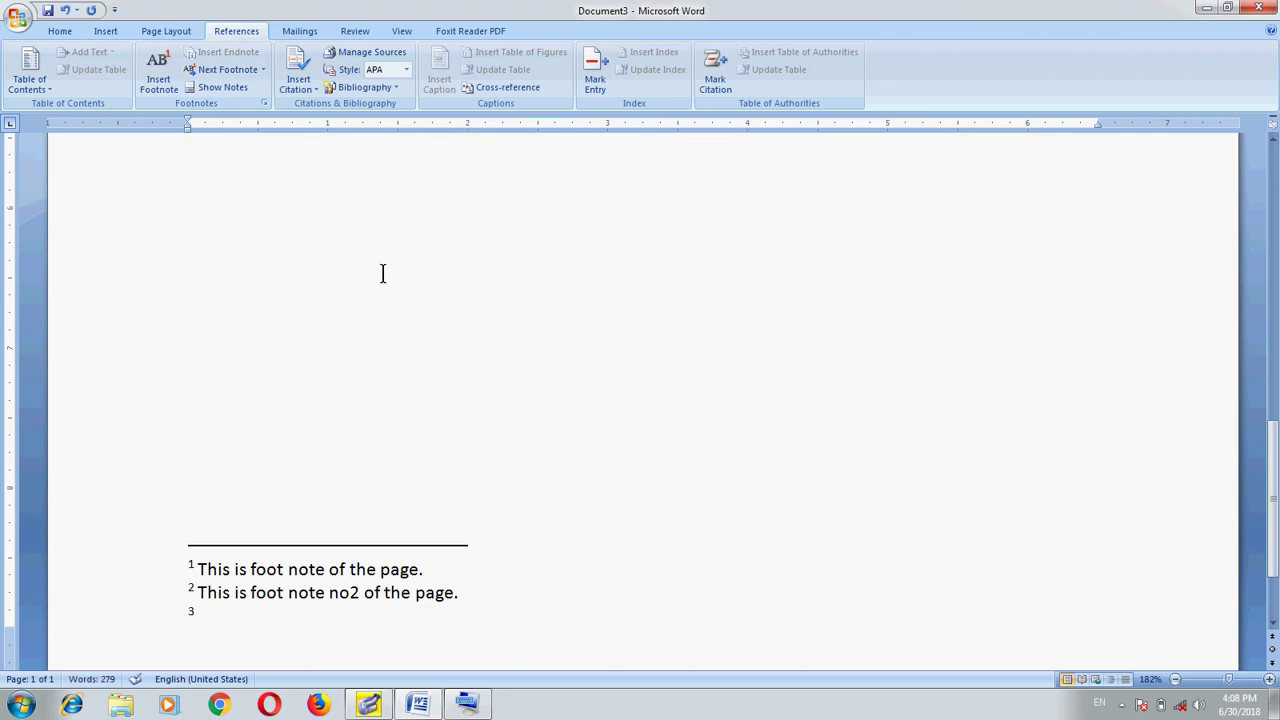
pyautogui.write('This is my')
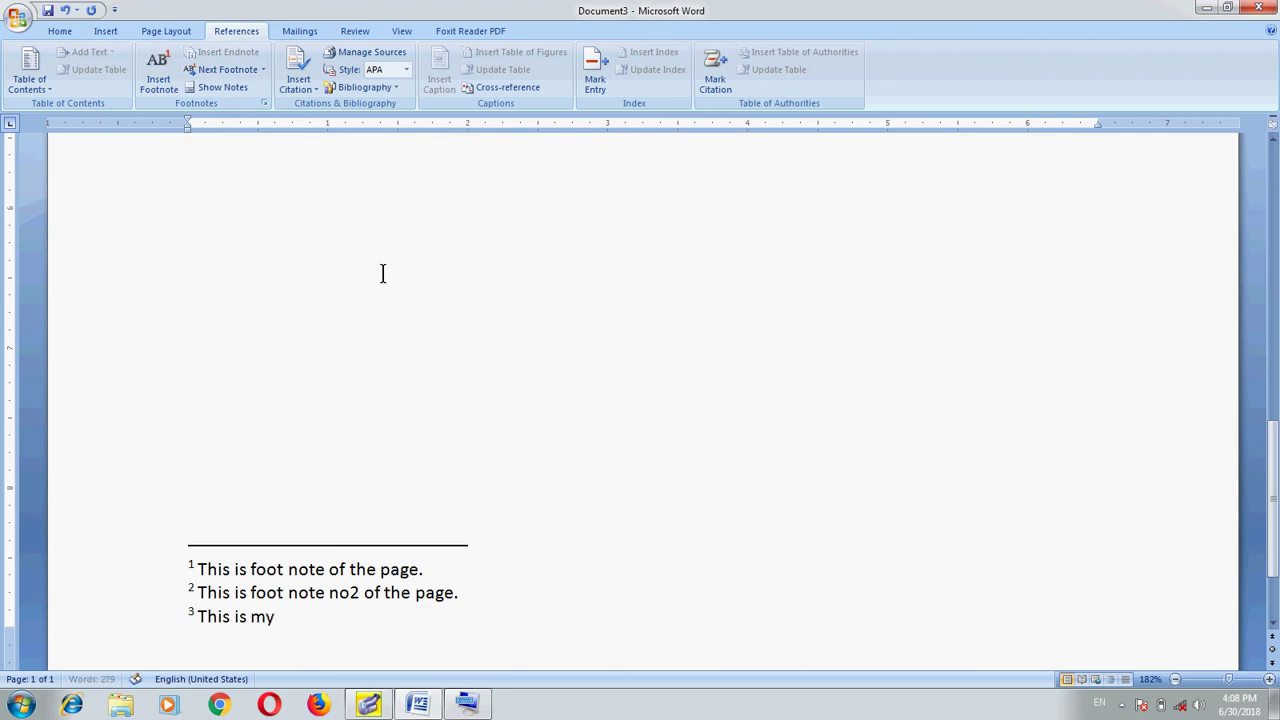
pyautogui.write(' third')
pyautogui.write(' foot note.')
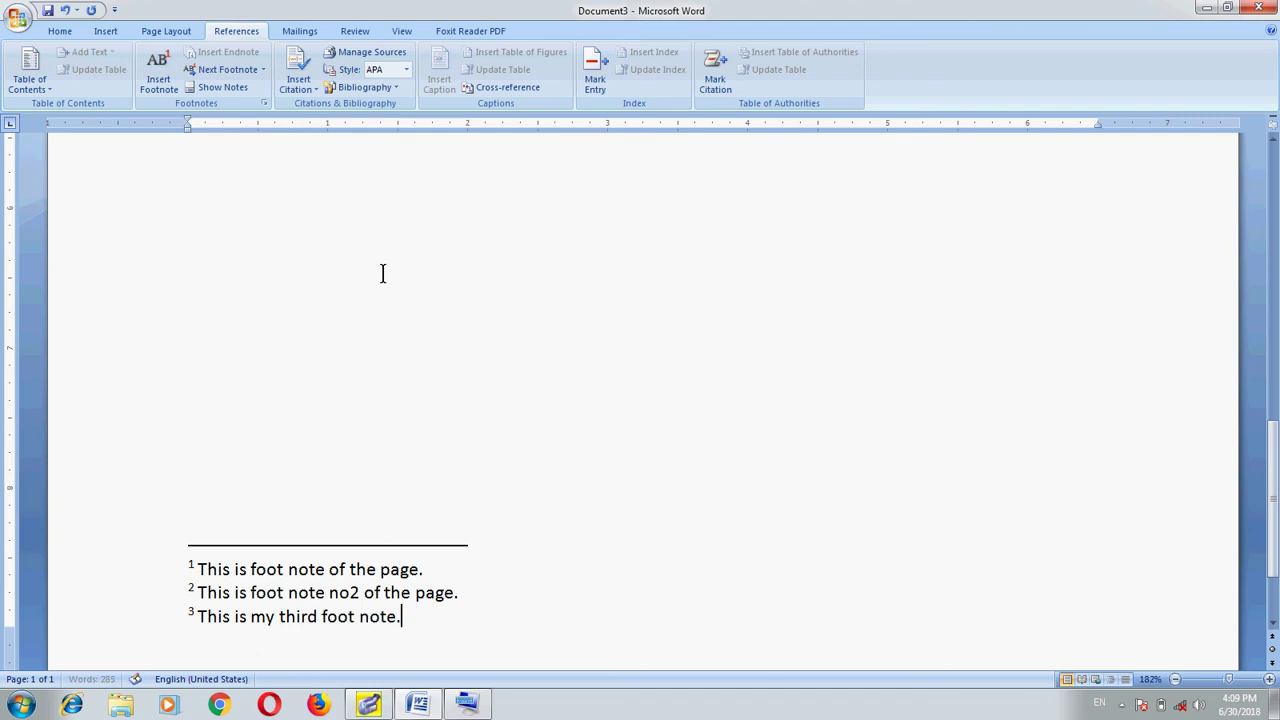
pyautogui.hotkey('shift', 'F5')
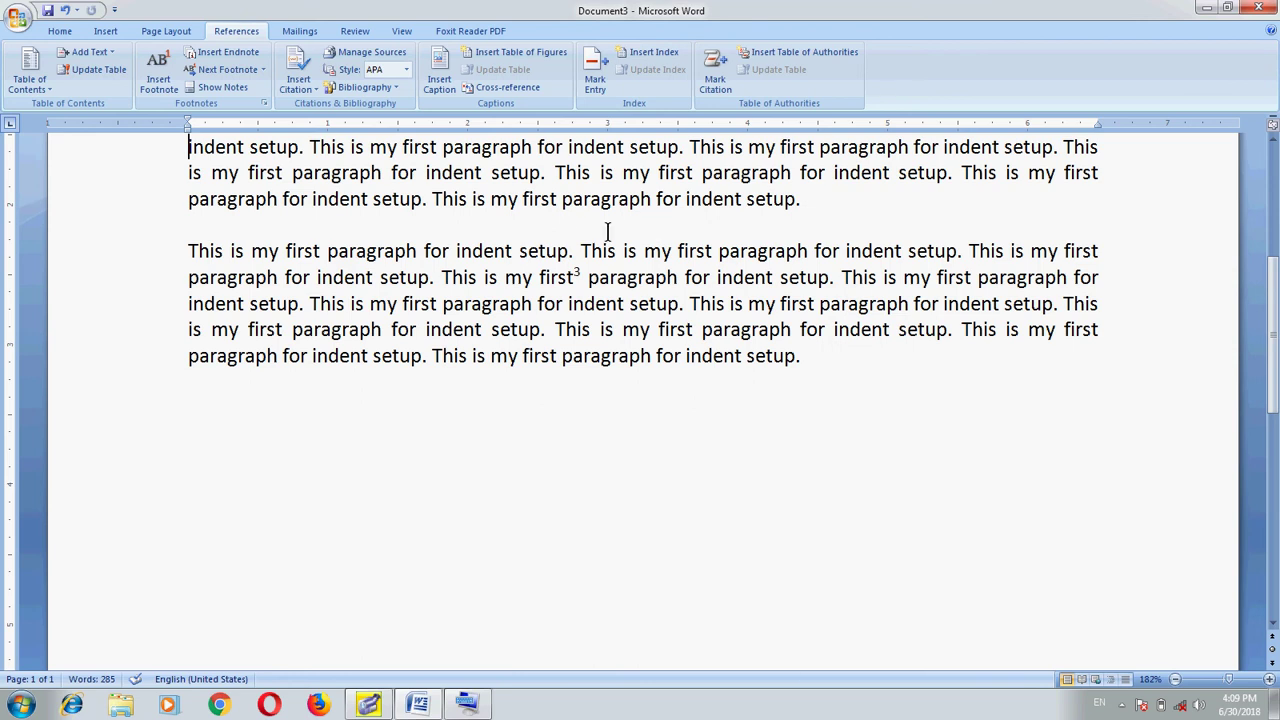
# Step: Delete the extra blank lines between the paragraphs
pyautogui.click(527, 229)
pyautogui.press('Return')
pyautogui.press('Return')
pyautogui.press('Return')
pyautogui.press('Return')
pyautogui.press('Return')
pyautogui.press('Return')
pyautogui.press('Return')
pyautogui.press('BackSpace')
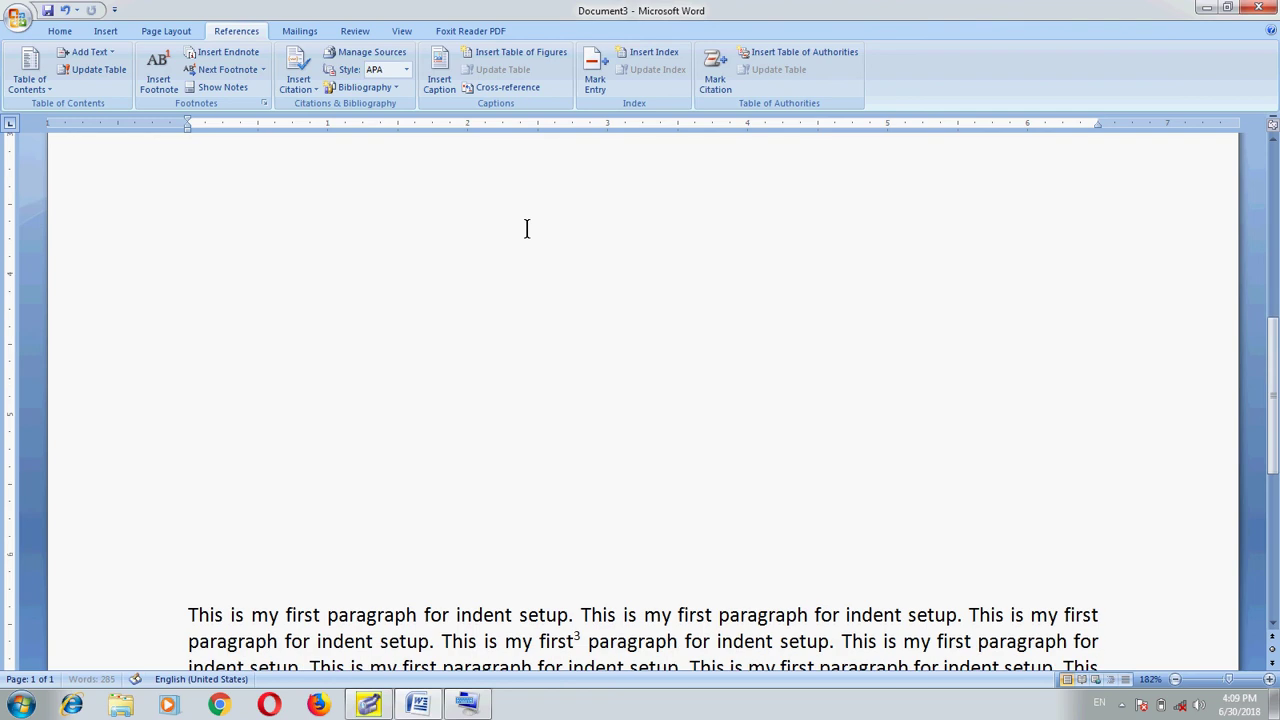
pyautogui.press('BackSpace')
pyautogui.press('BackSpace')
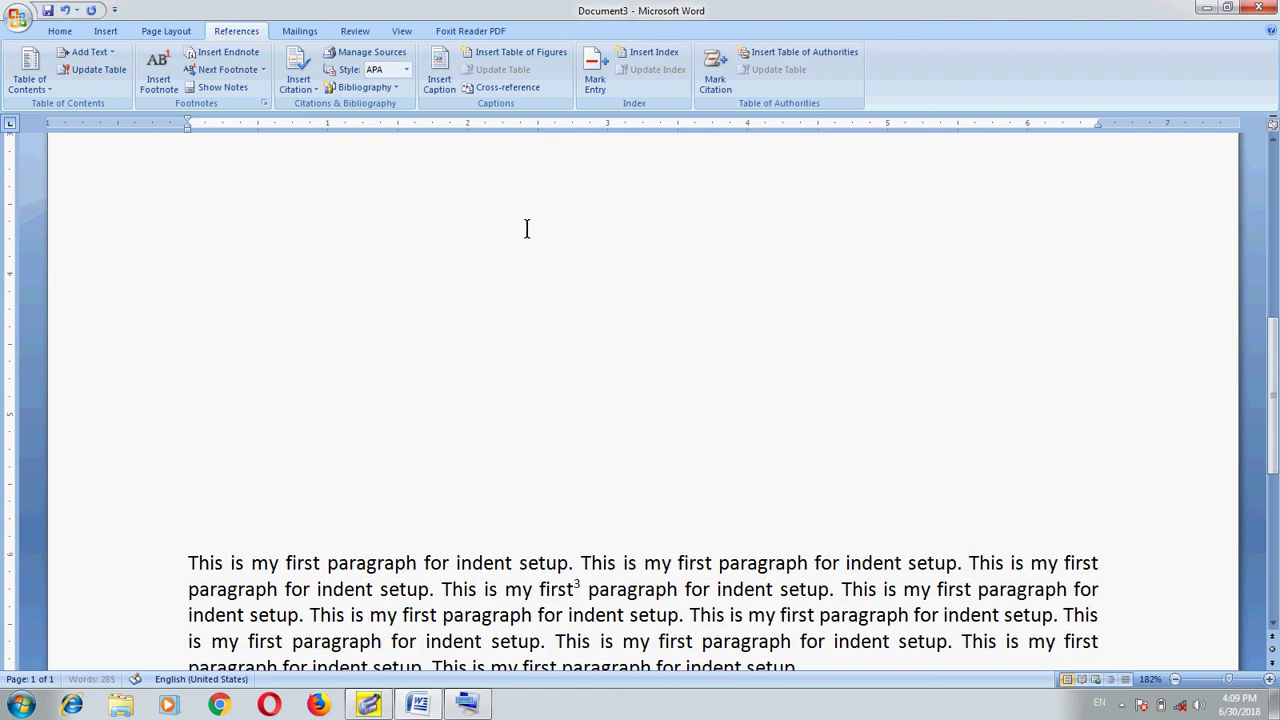
pyautogui.press('BackSpace')
pyautogui.press('BackSpace')
pyautogui.press('BackSpace')
pyautogui.press('BackSpace')
pyautogui.press('BackSpace')
pyautogui.press('BackSpace')
pyautogui.press('BackSpace')
pyautogui.press('BackSpace')
pyautogui.press('BackSpace')
pyautogui.press('BackSpace')
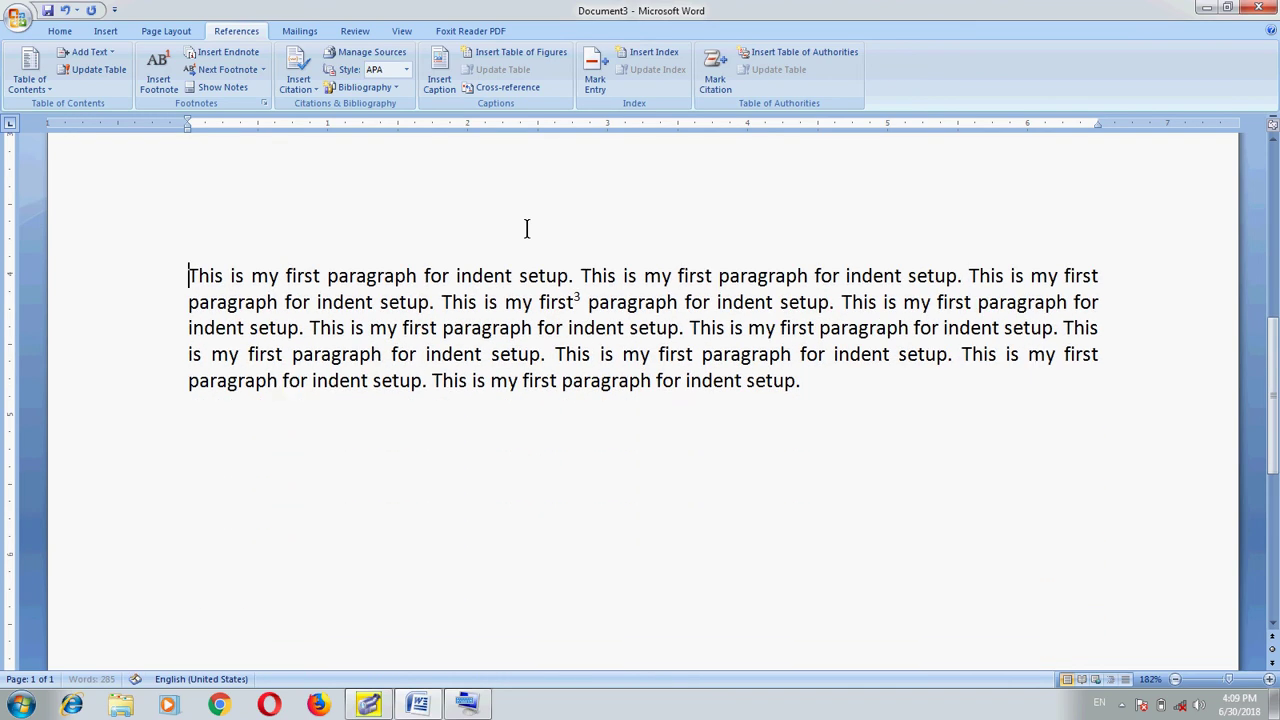
pyautogui.press('BackSpace')
pyautogui.press('BackSpace')
pyautogui.press('BackSpace')
pyautogui.press('BackSpace')
pyautogui.press('BackSpace')
pyautogui.press('Return')
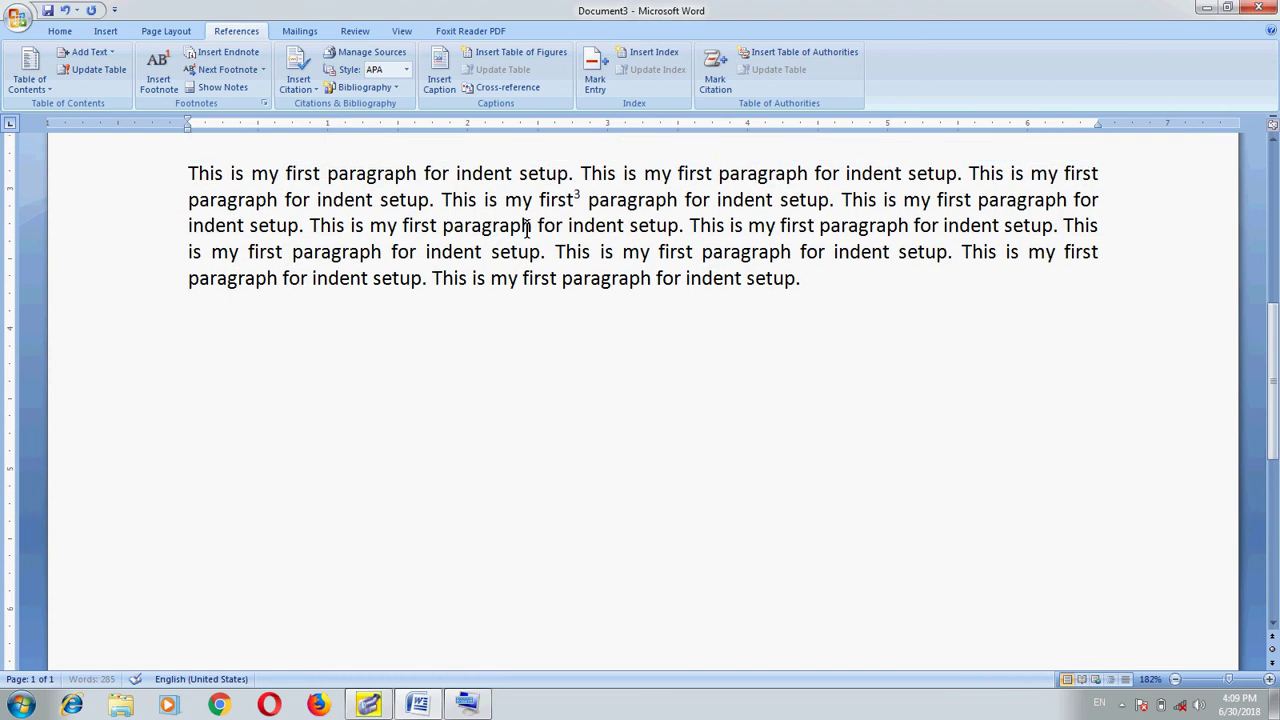
pyautogui.press('BackSpace')
pyautogui.press('Up')
pyautogui.press('Up')
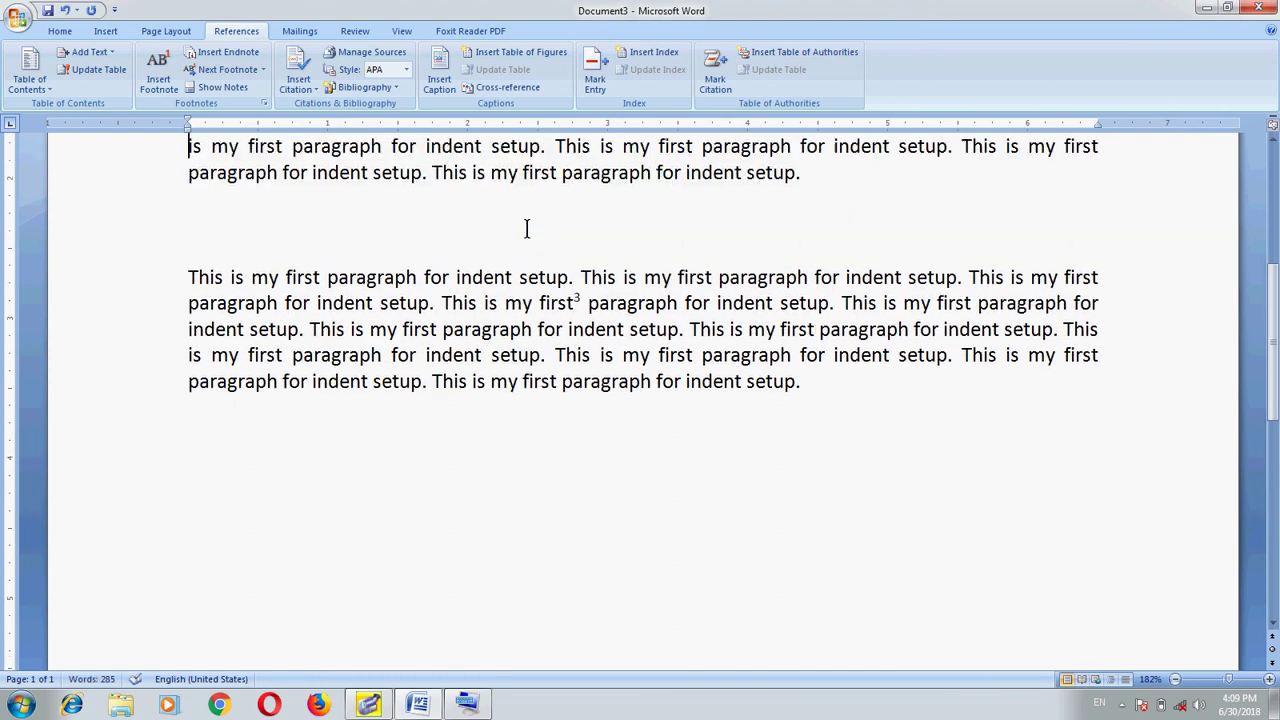
pyautogui.press('Down')
pyautogui.press('Down')
pyautogui.hotkey('shift', 'Down')
pyautogui.hotkey('shift', 'Down')
pyautogui.press('Delete')
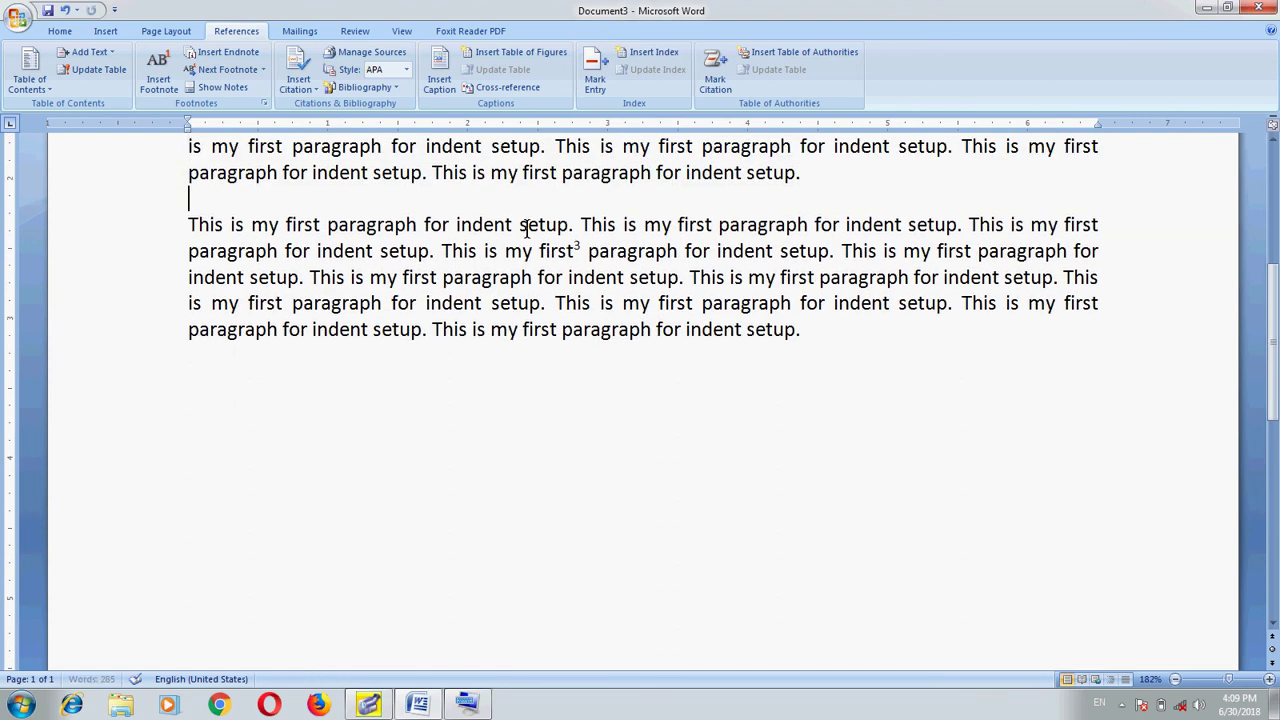
pyautogui.press('Down')
# Step: Insert a page break so the footnote-3 paragraph starts on page 2
pyautogui.hotkey('ctrl', 'Return')
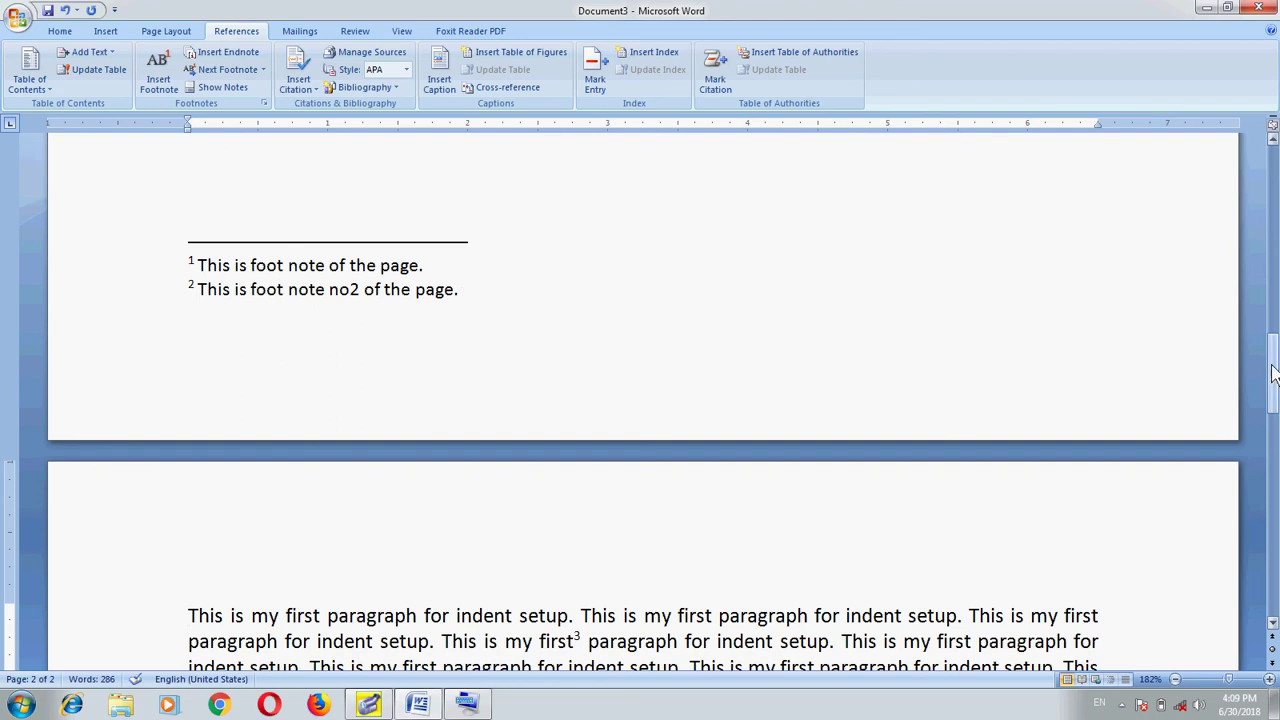
pyautogui.moveTo(1273, 372); pyautogui.dragTo(1273, 437)
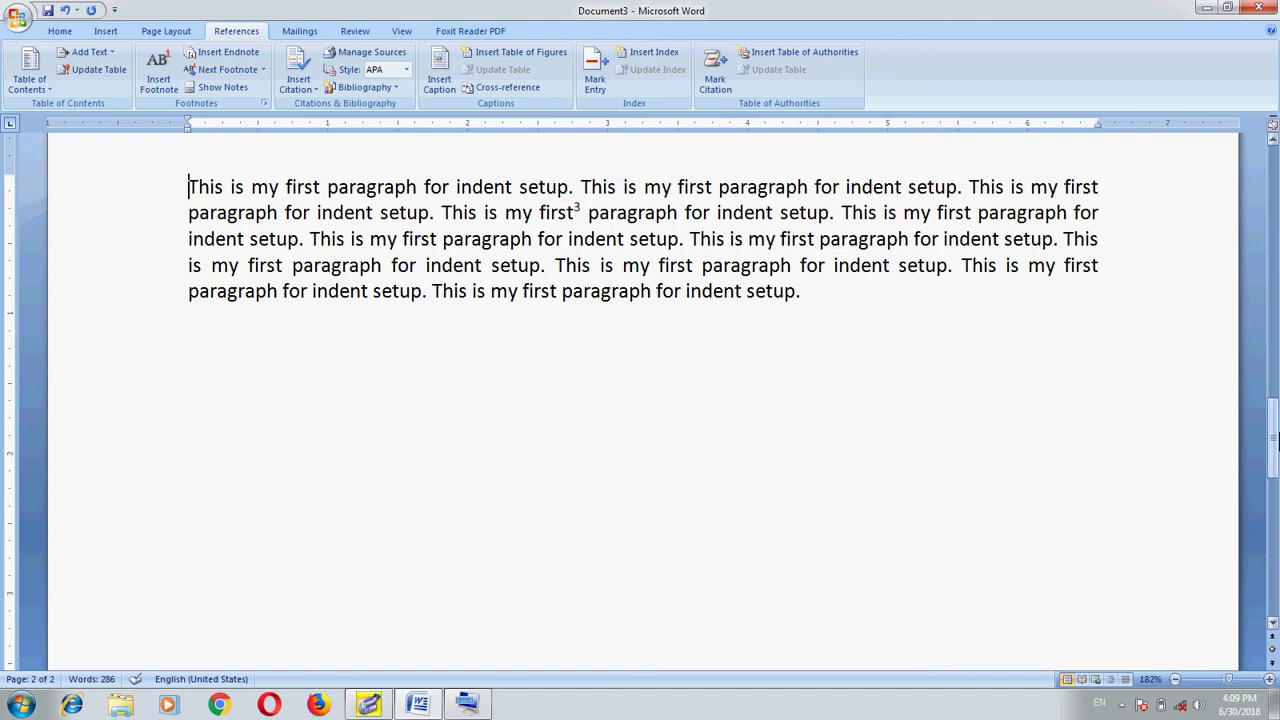
pyautogui.moveTo(1275, 437); pyautogui.dragTo(1276, 585)
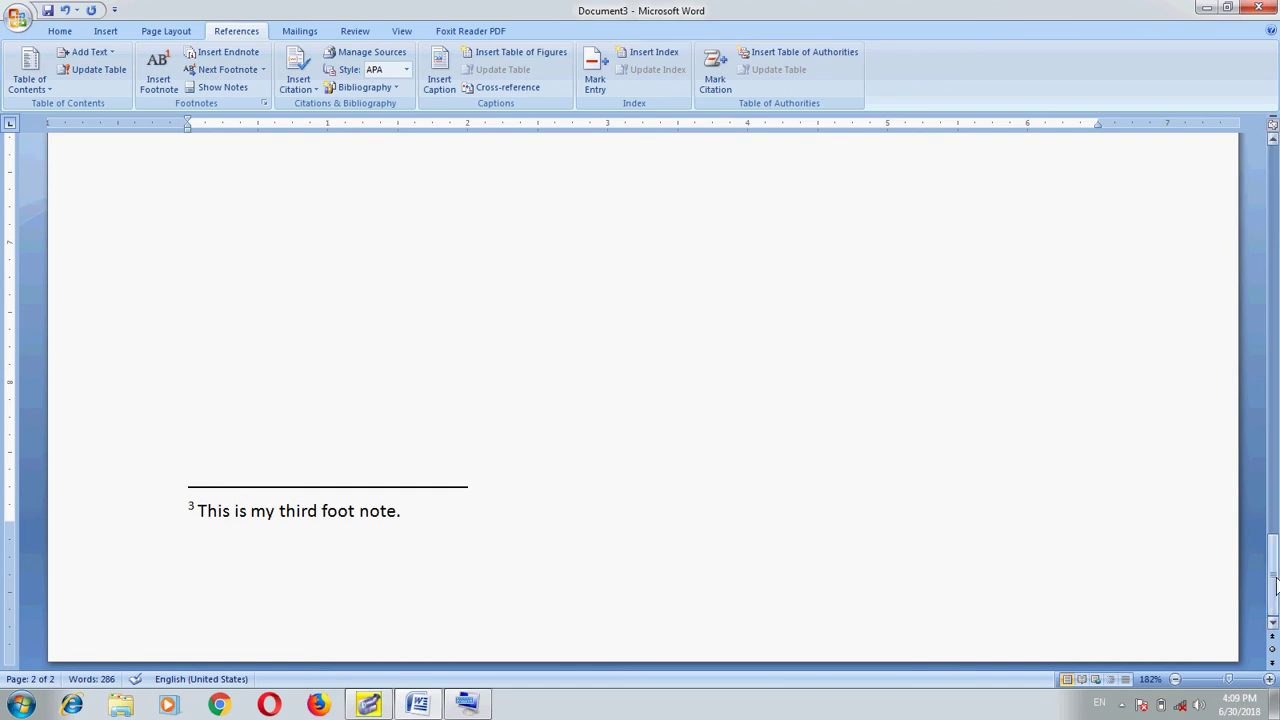
pyautogui.moveTo(1276, 585); pyautogui.dragTo(1276, 205)
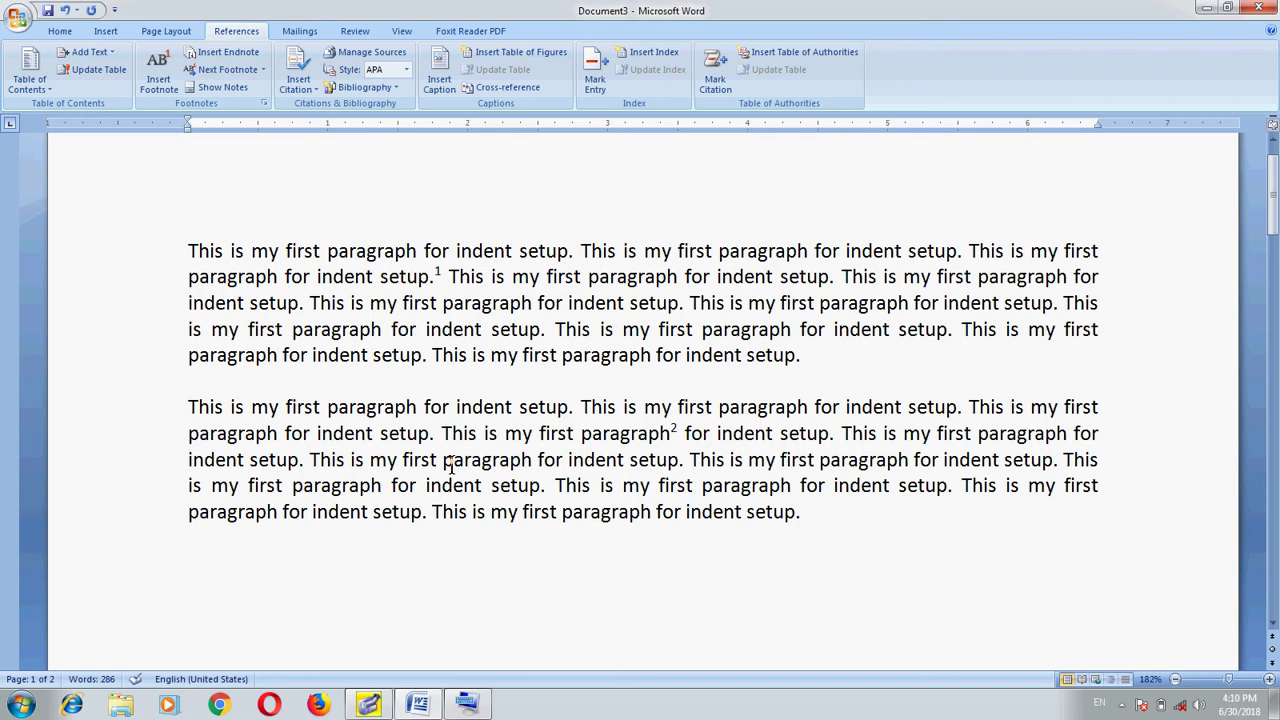
# Step: Copy the second paragraph, footnote mark included, and paste it below as a third paragraph
pyautogui.click(811, 515)
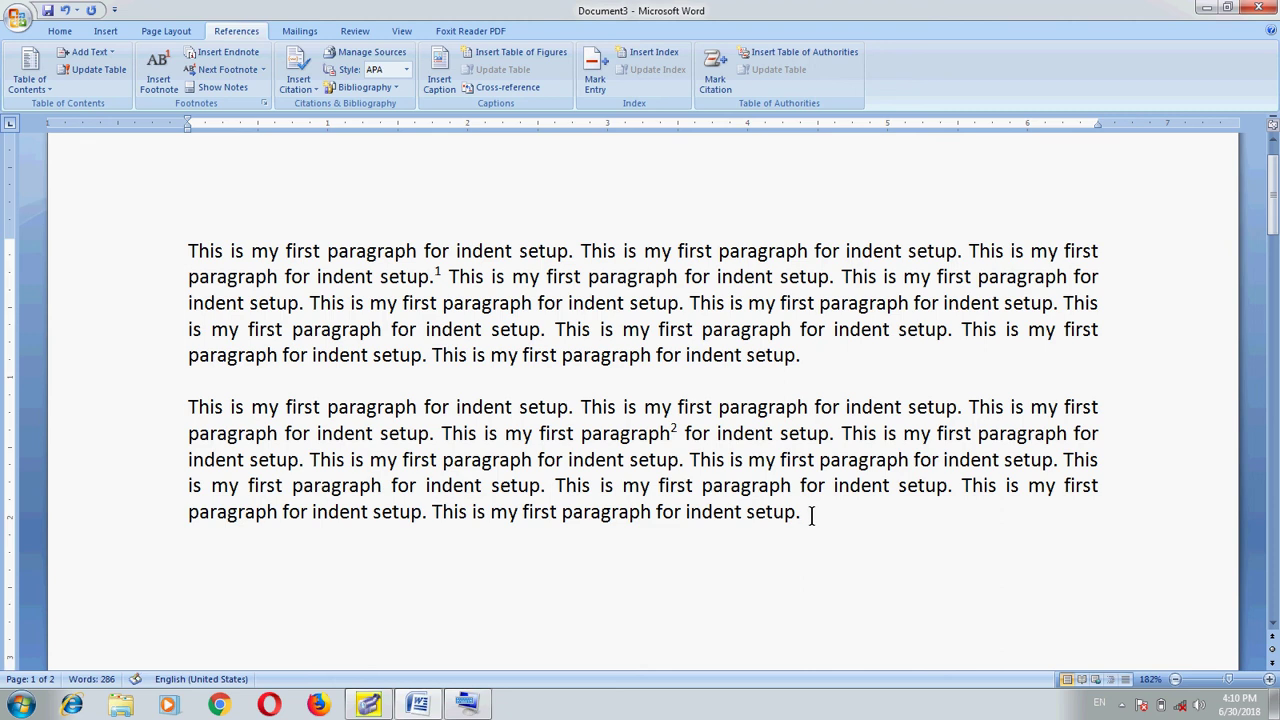
pyautogui.tripleClick(811, 515)
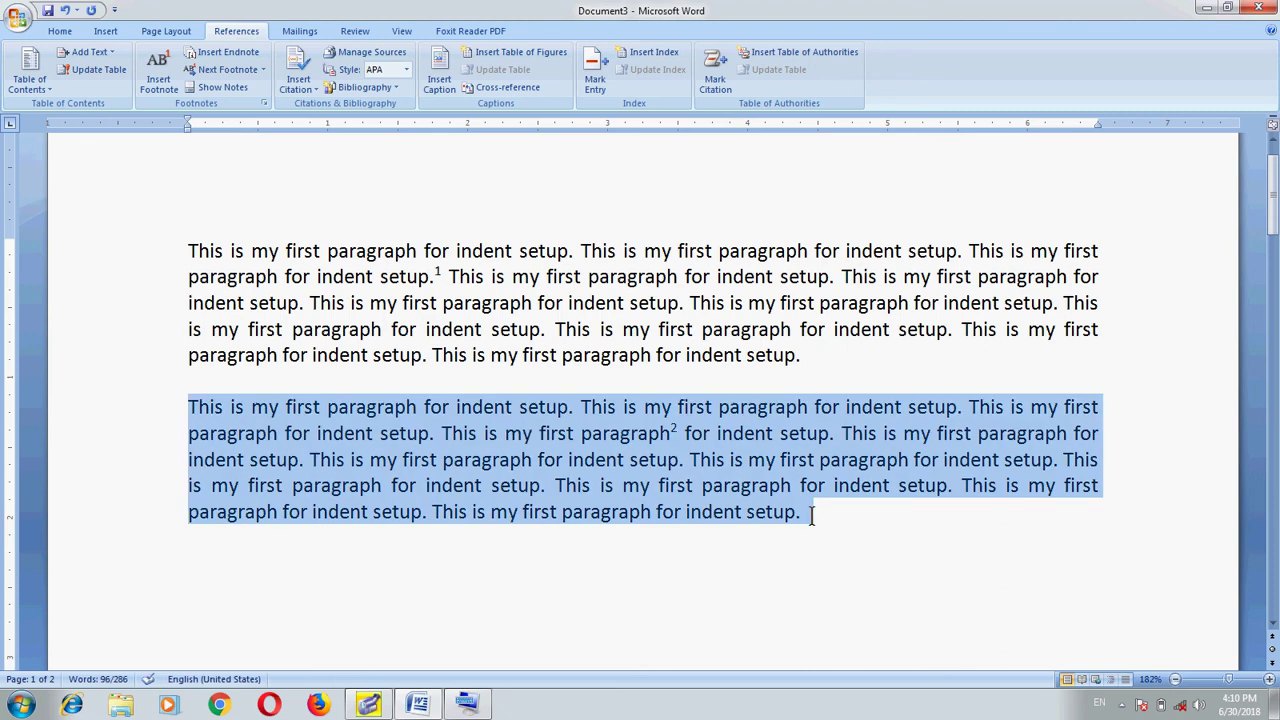
pyautogui.press('Right')
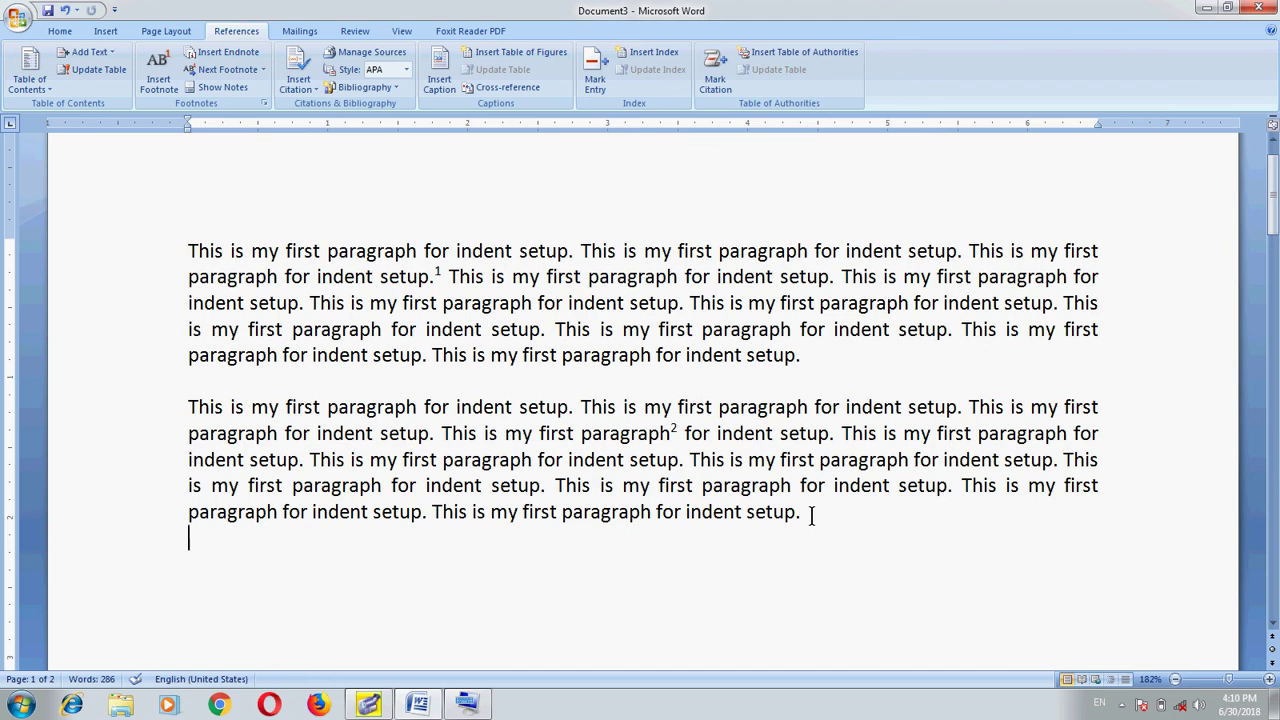
pyautogui.hotkey('ctrl', 'v')
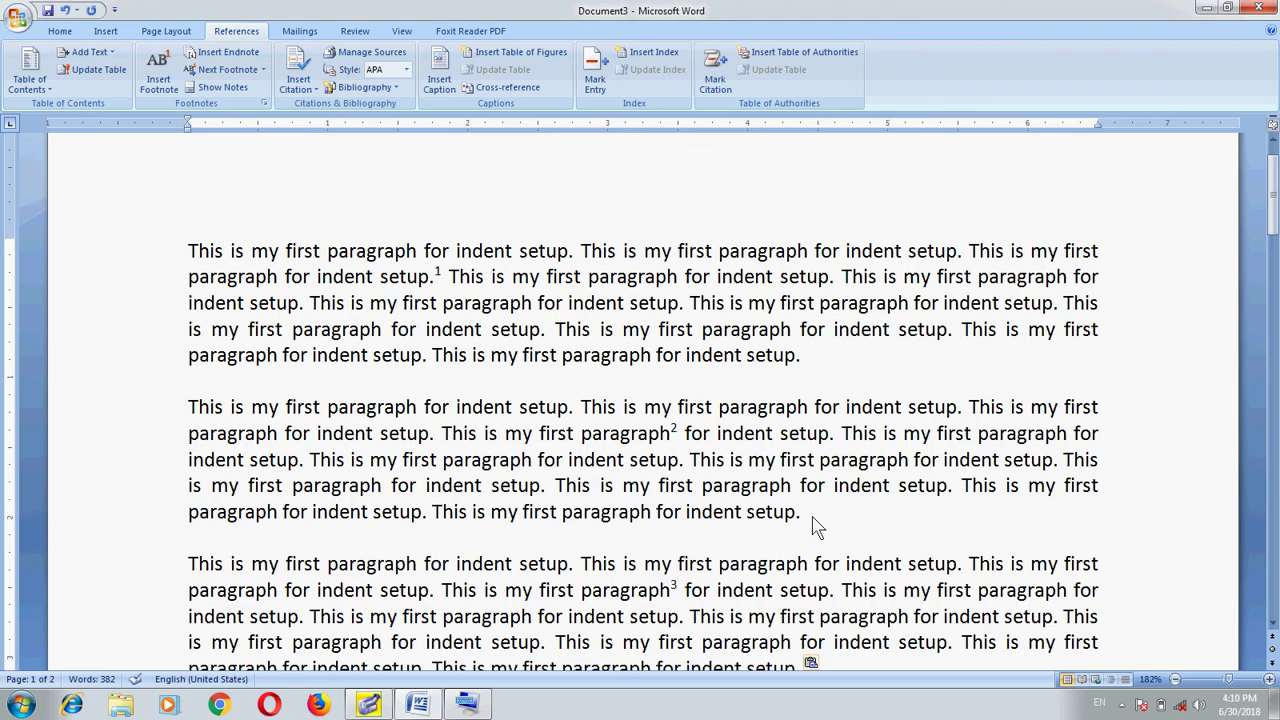
# Step: Delete the duplicated footnote reference 3 after "paragraph" in the pasted third paragraph
pyautogui.scroll(-1, 815, 527)
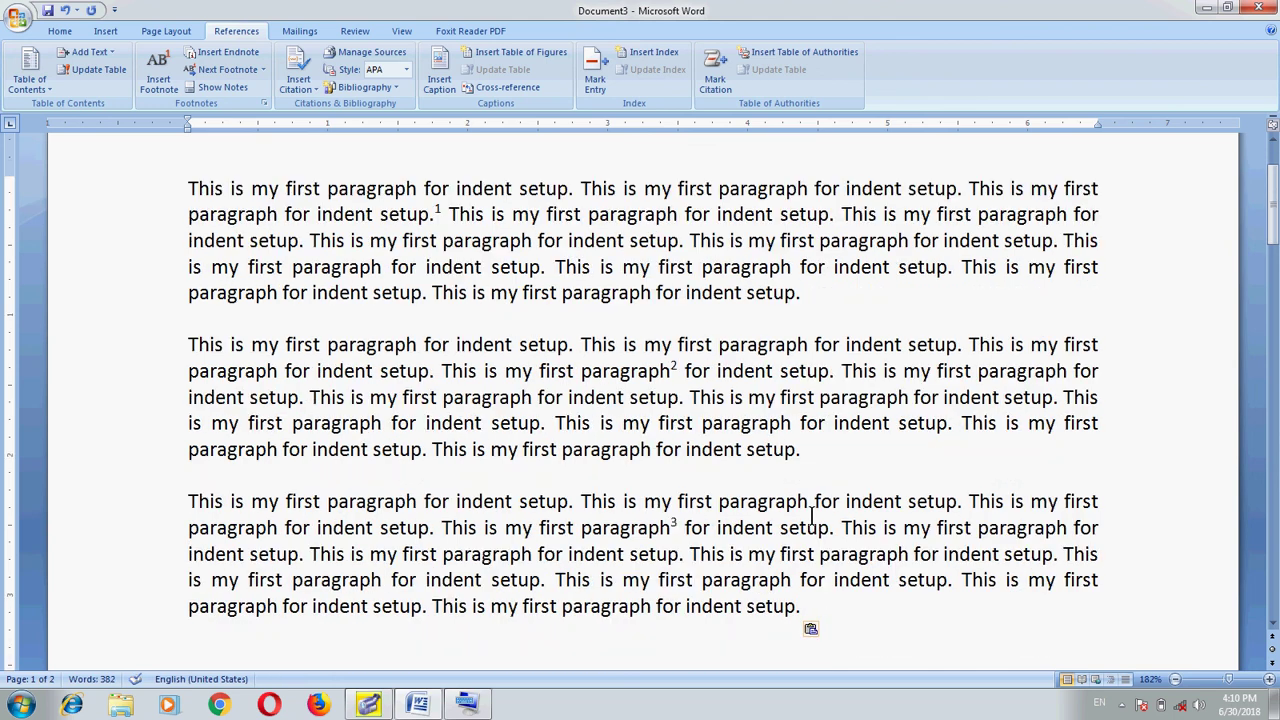
pyautogui.press('Up')
pyautogui.press('Up')
pyautogui.hotkey('ctrl', 'Right')
pyautogui.hotkey('ctrl', 'Right')
pyautogui.hotkey('ctrl', 'Right')
pyautogui.hotkey('ctrl', 'Right')
pyautogui.click(679, 527)
pyautogui.press('BackSpace')
pyautogui.press('BackSpace')
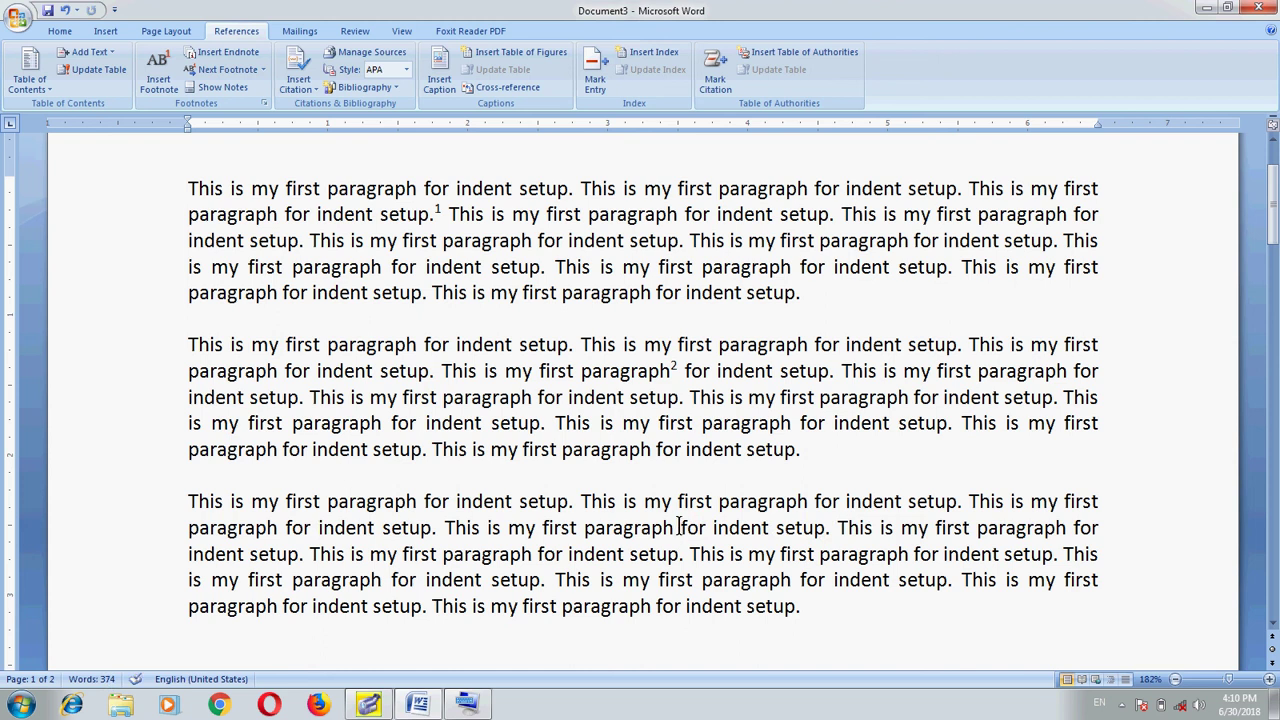
# Step: Add a footnote after "paragraph" in the third paragraph reading "This is my fourth footnote."
pyautogui.click(160, 83)
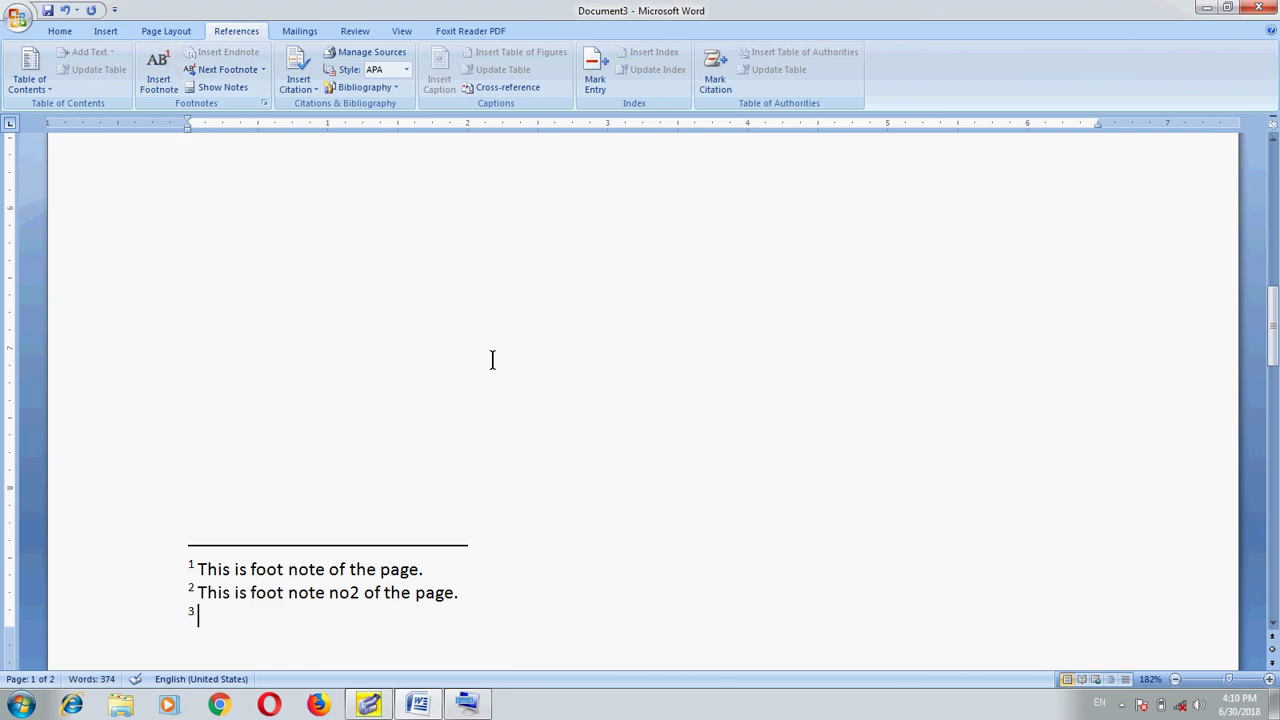
pyautogui.write('This')
pyautogui.write(' is my fou')
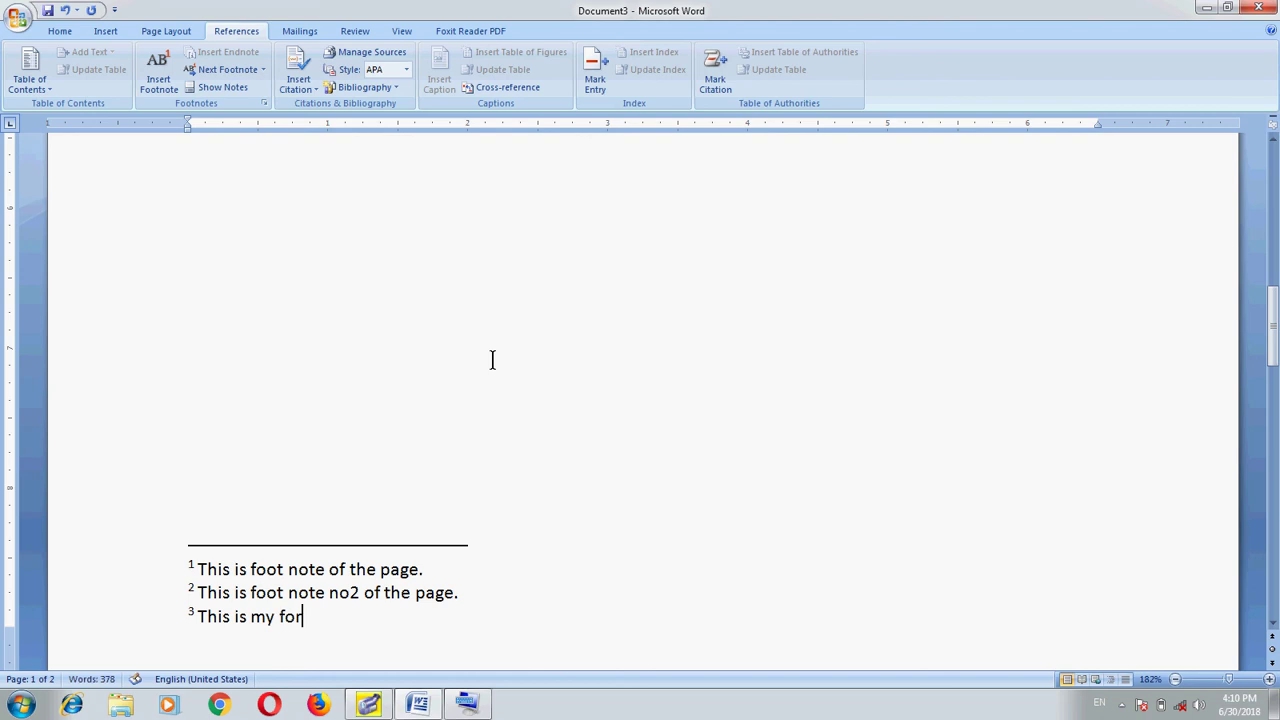
pyautogui.write('rth fo')
pyautogui.write('otnote.')
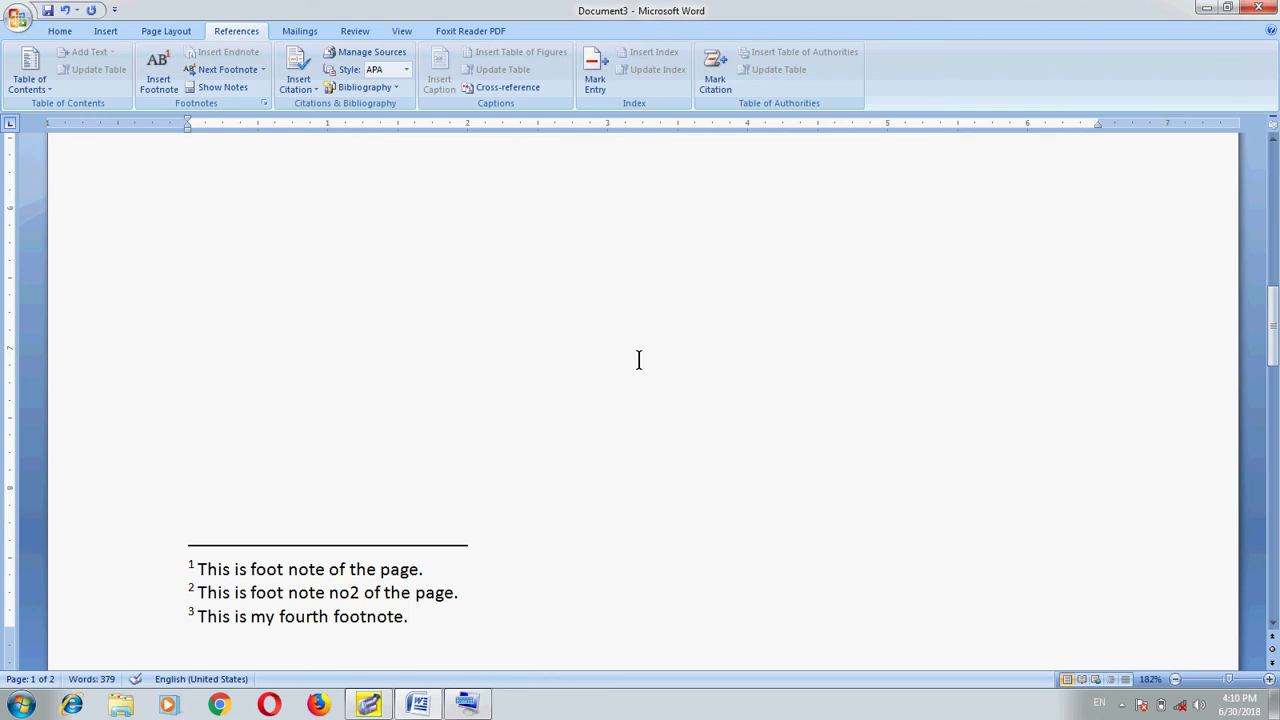
pyautogui.click(1273, 625)
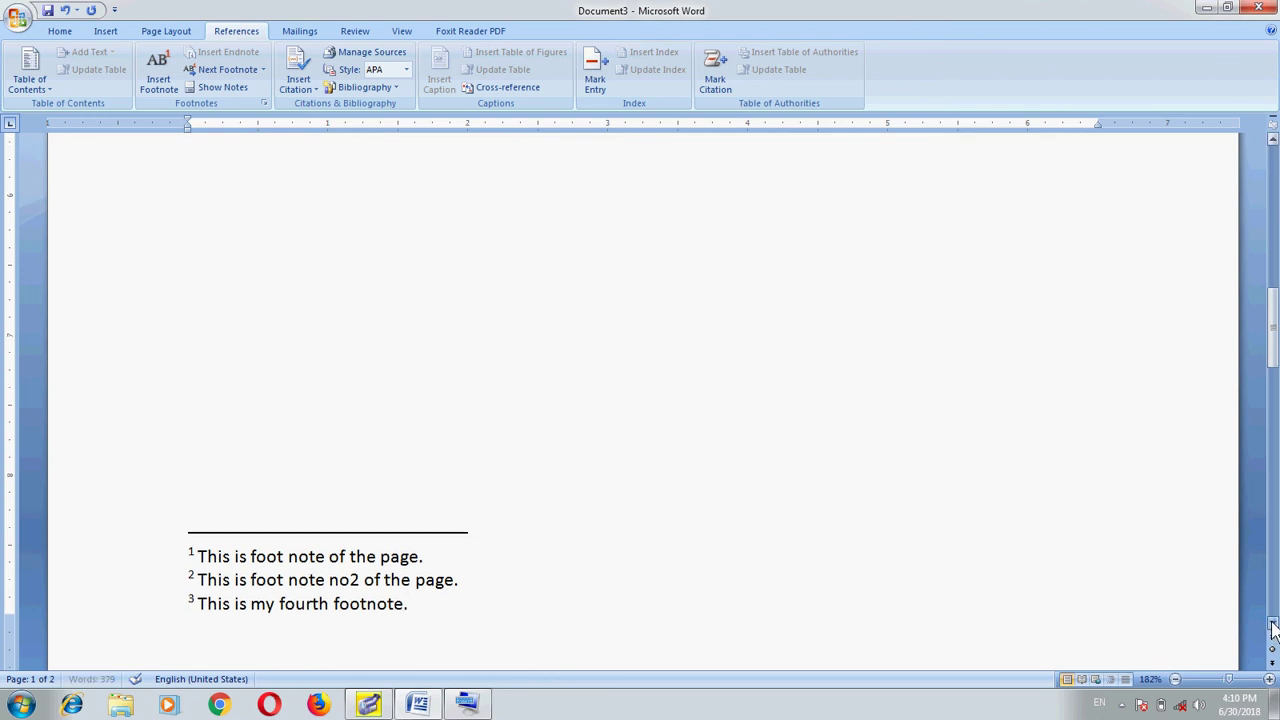
pyautogui.moveTo(1273, 625); pyautogui.dragTo(1273, 628)
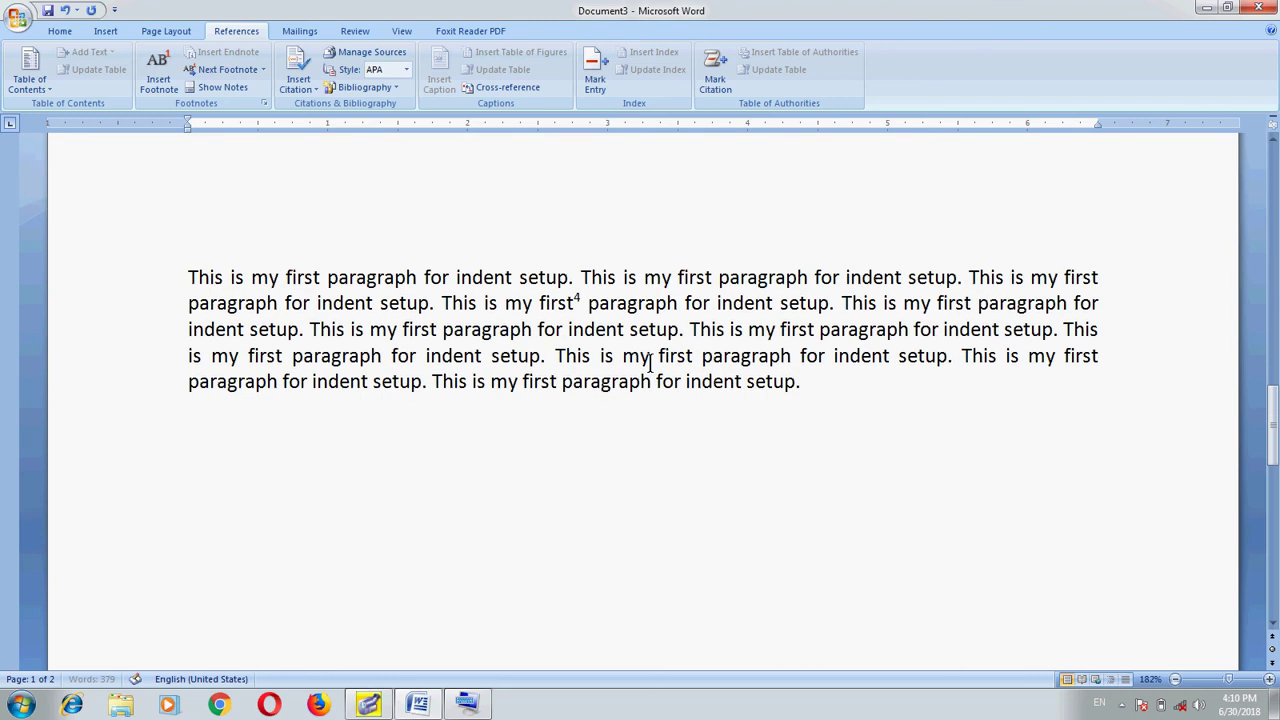
pyautogui.click(588, 302)
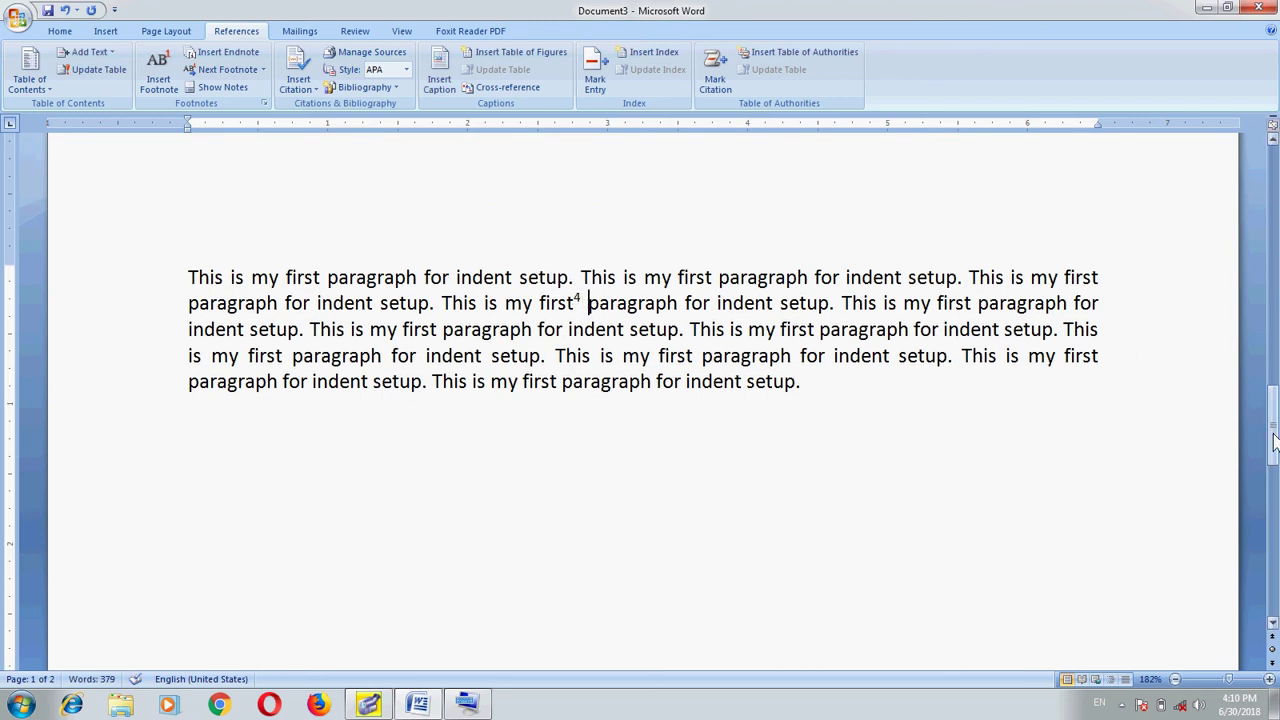
pyautogui.moveTo(1274, 440); pyautogui.dragTo(1274, 600)
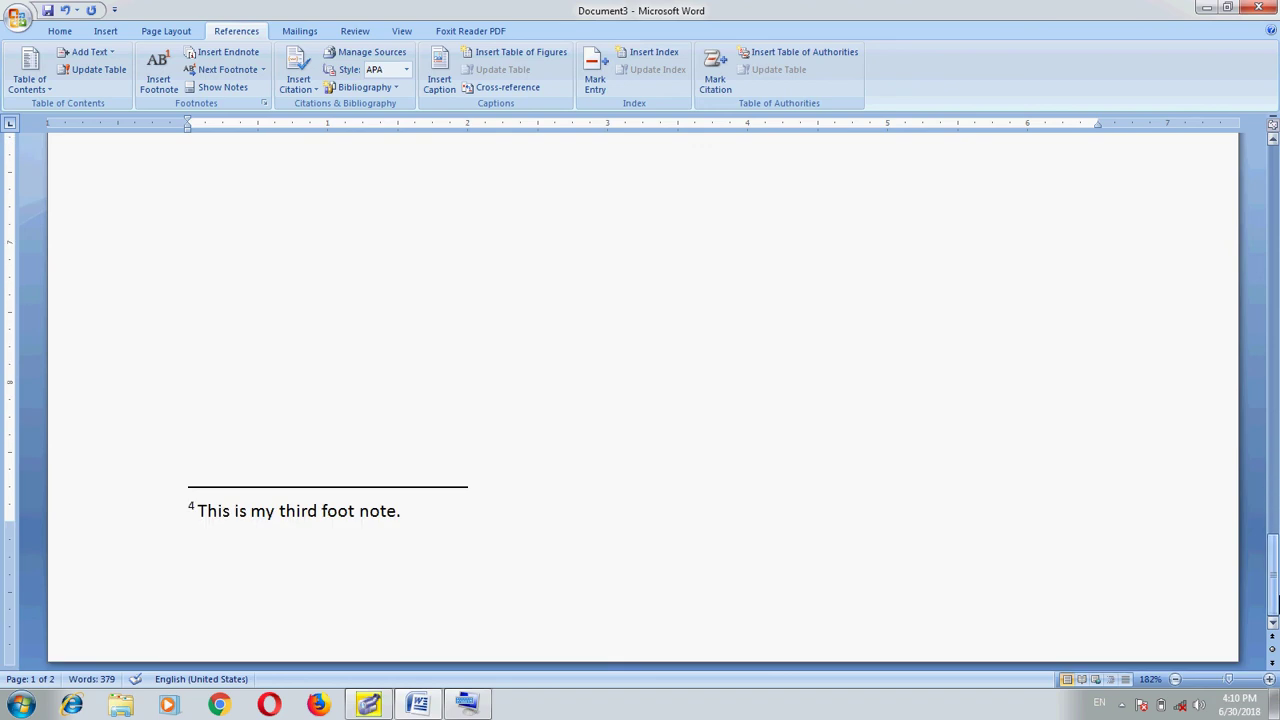
pyautogui.moveTo(1274, 600); pyautogui.dragTo(1274, 218)
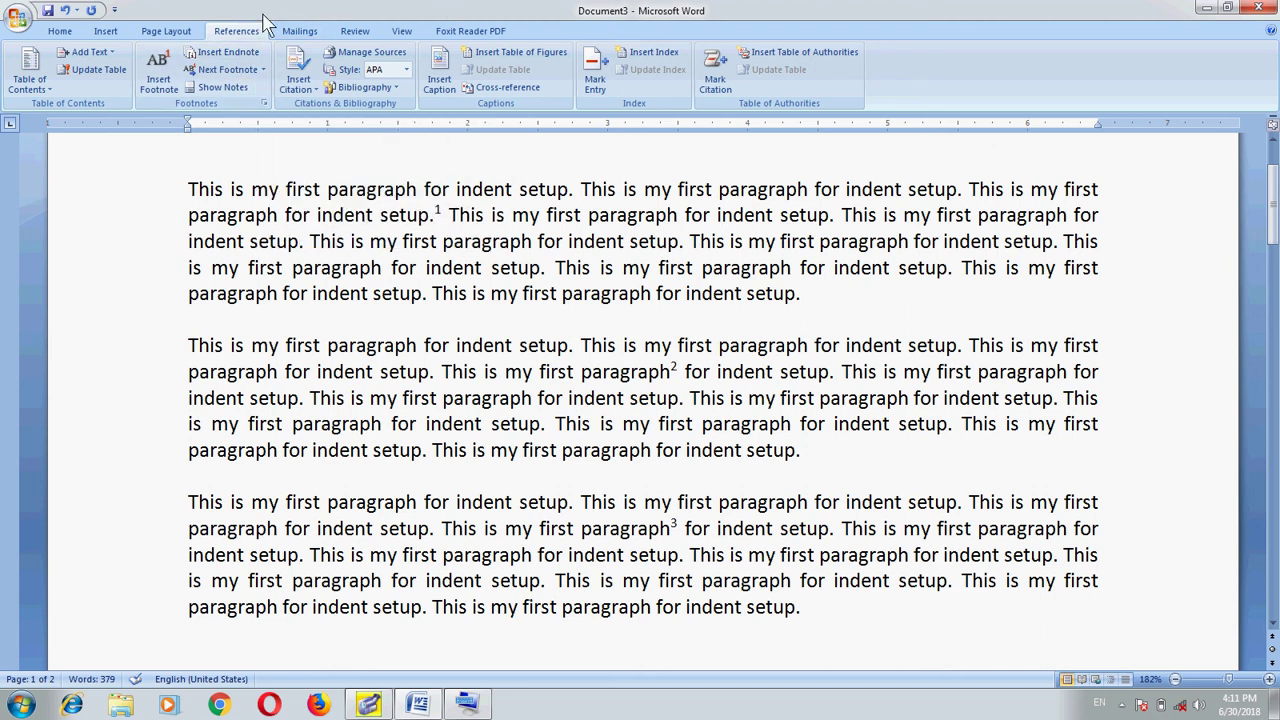
# Step: Keep the 1, 2, 3 footnote format, set numbering to Restart each page, and apply
pyautogui.click(265, 104)
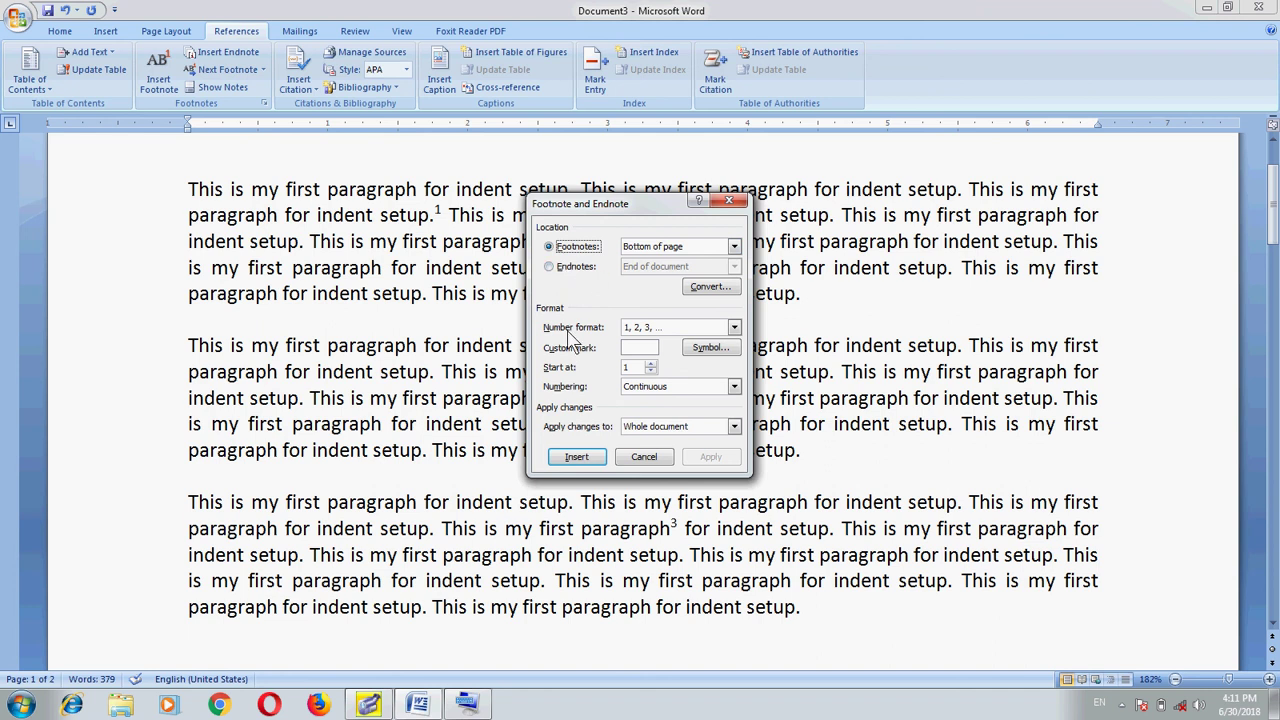
pyautogui.click(734, 328)
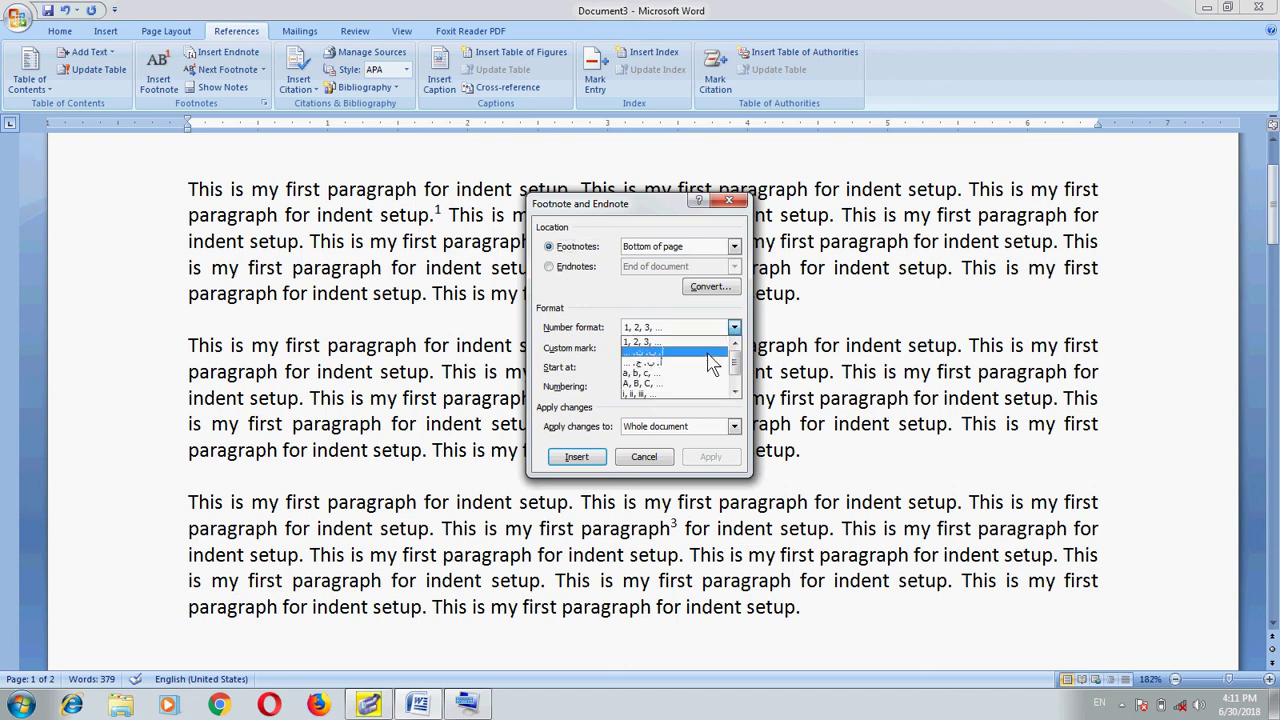
pyautogui.moveTo(735, 363); pyautogui.dragTo(736, 372)
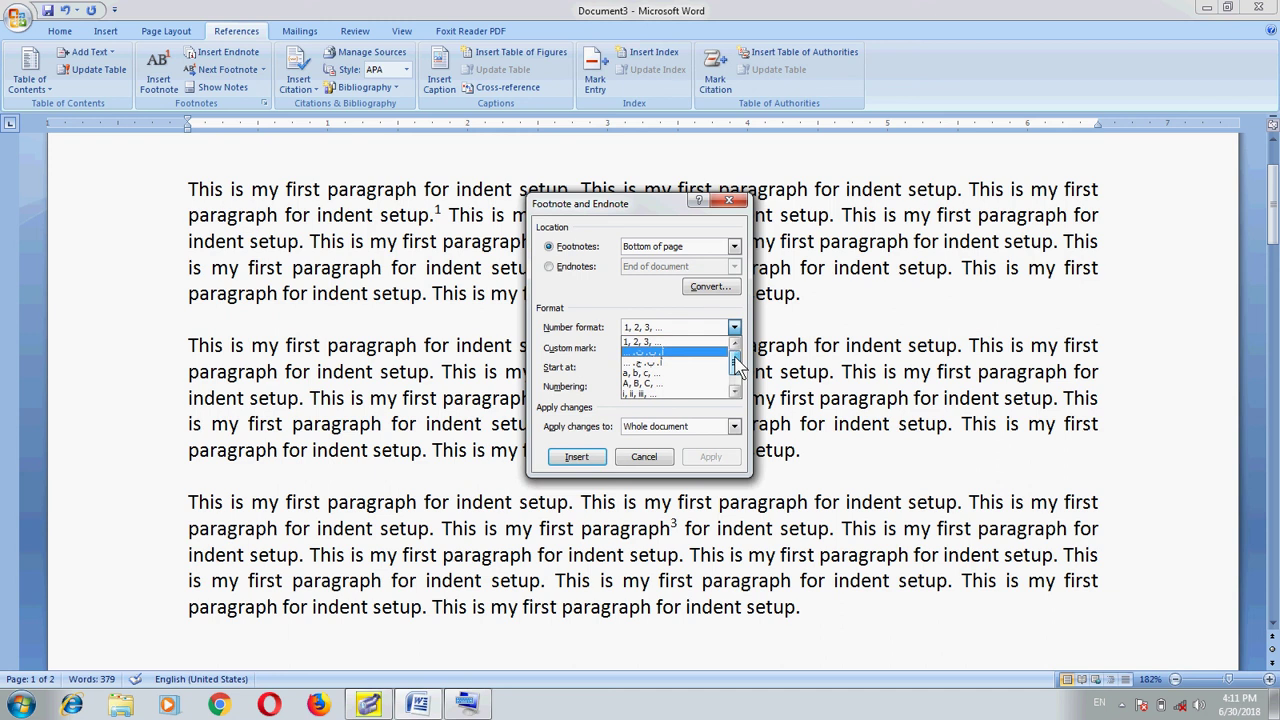
pyautogui.click(602, 285)
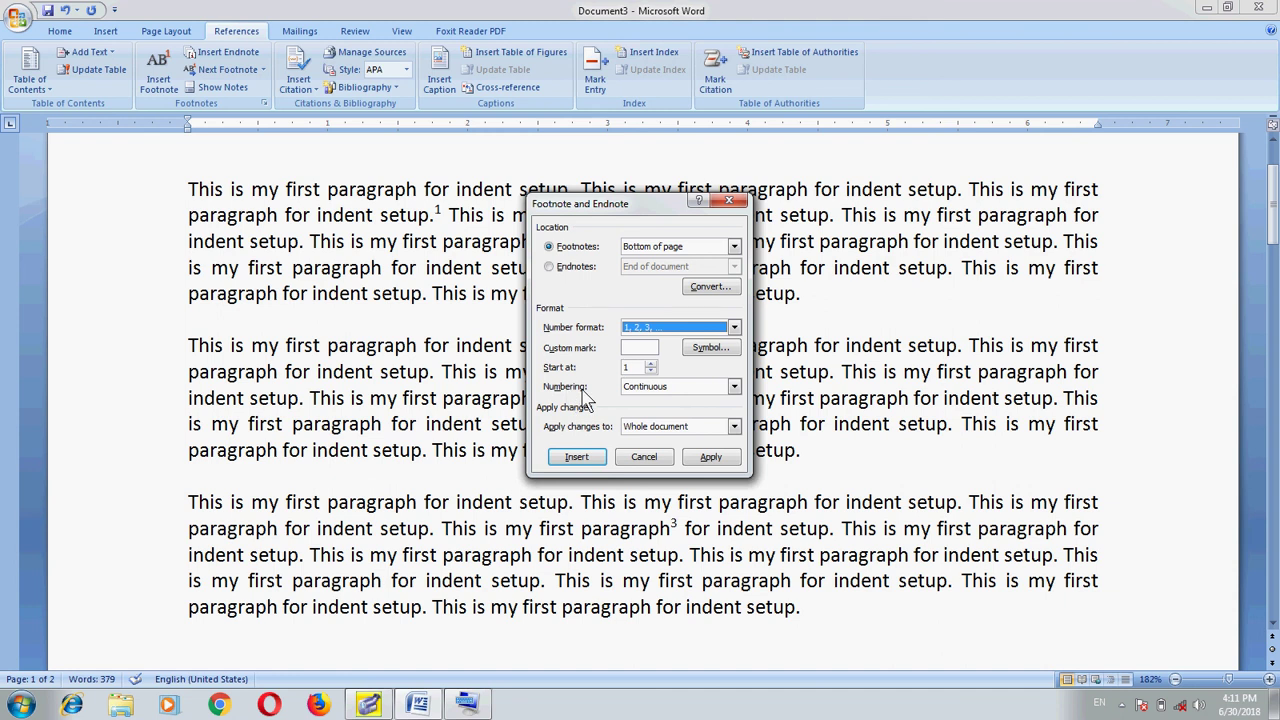
pyautogui.click(733, 387)
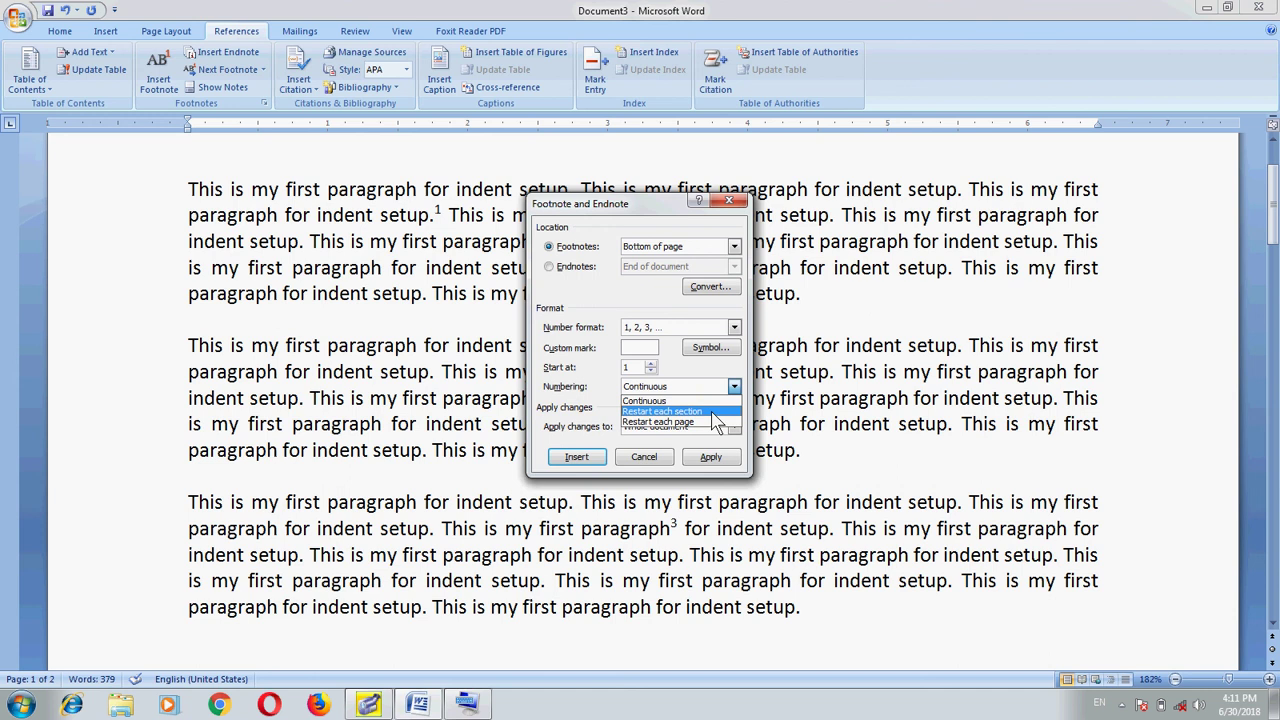
pyautogui.click(713, 423)
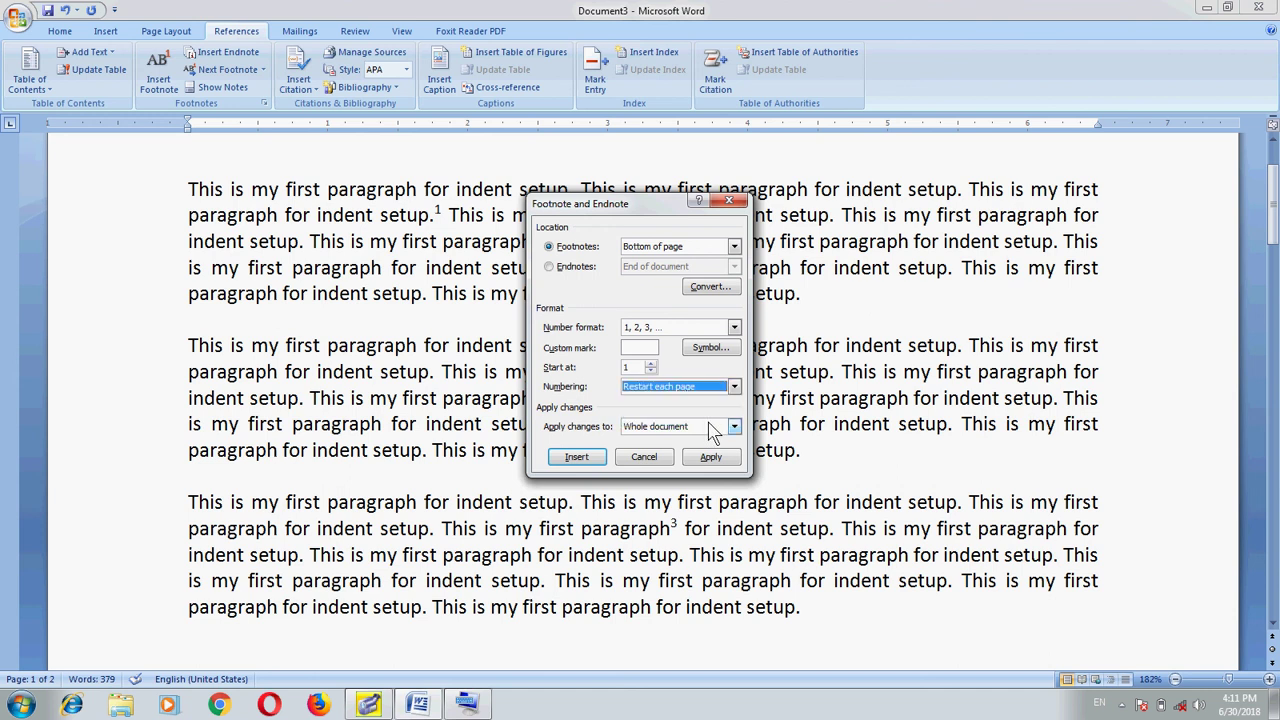
pyautogui.click(710, 462)
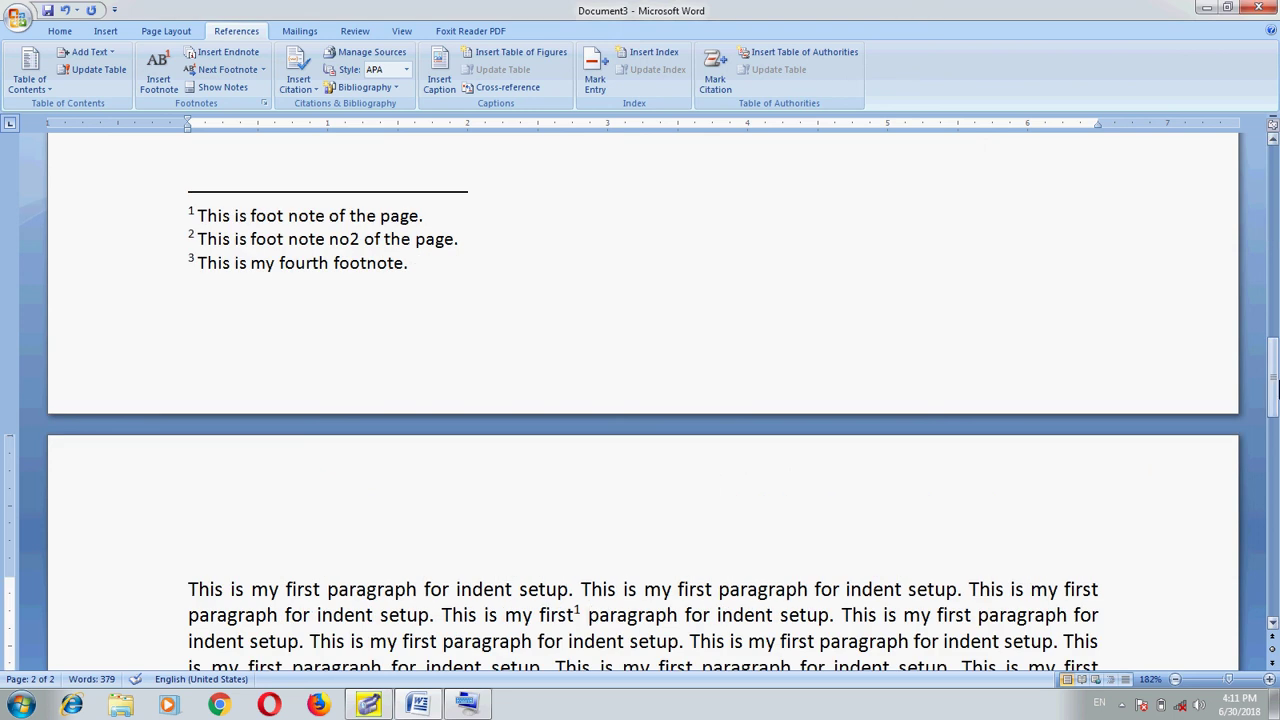
pyautogui.moveTo(1274, 390); pyautogui.dragTo(1274, 437)
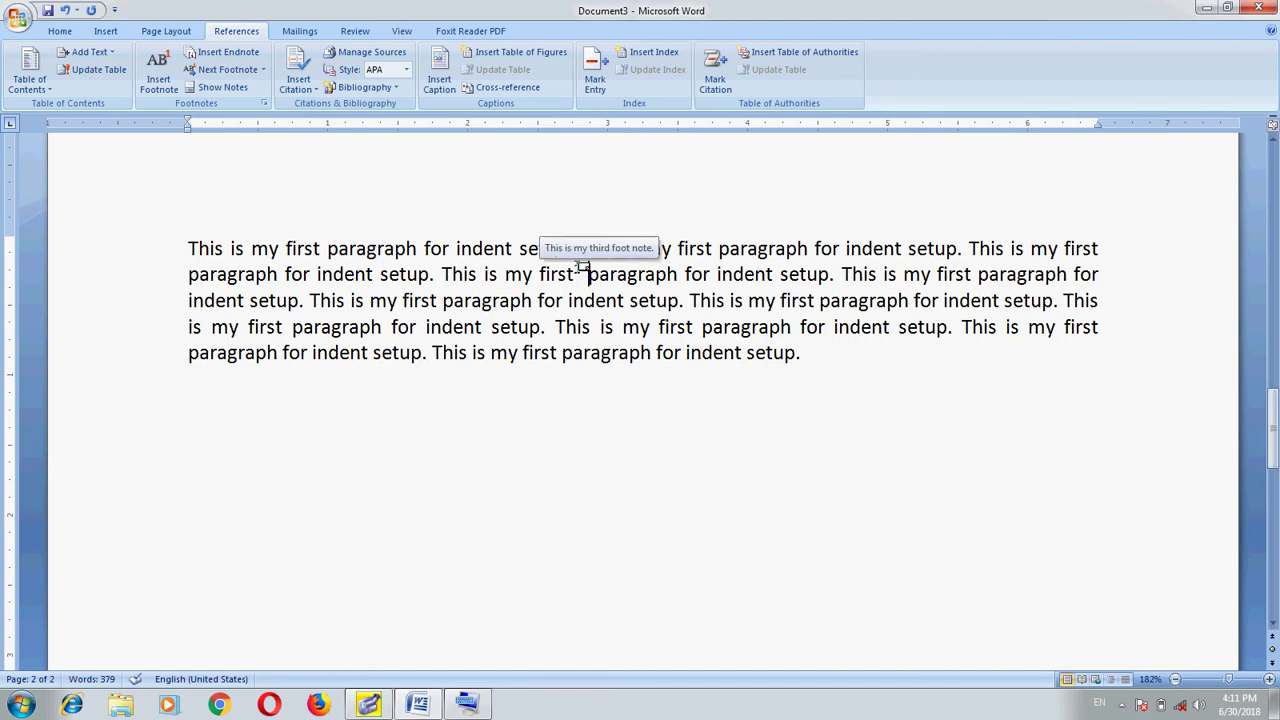
pyautogui.moveTo(1274, 424)
pyautogui.mouseDown()
pyautogui.moveTo(1274, 570)
pyautogui.moveTo(1252, 193)
pyautogui.mouseUp()
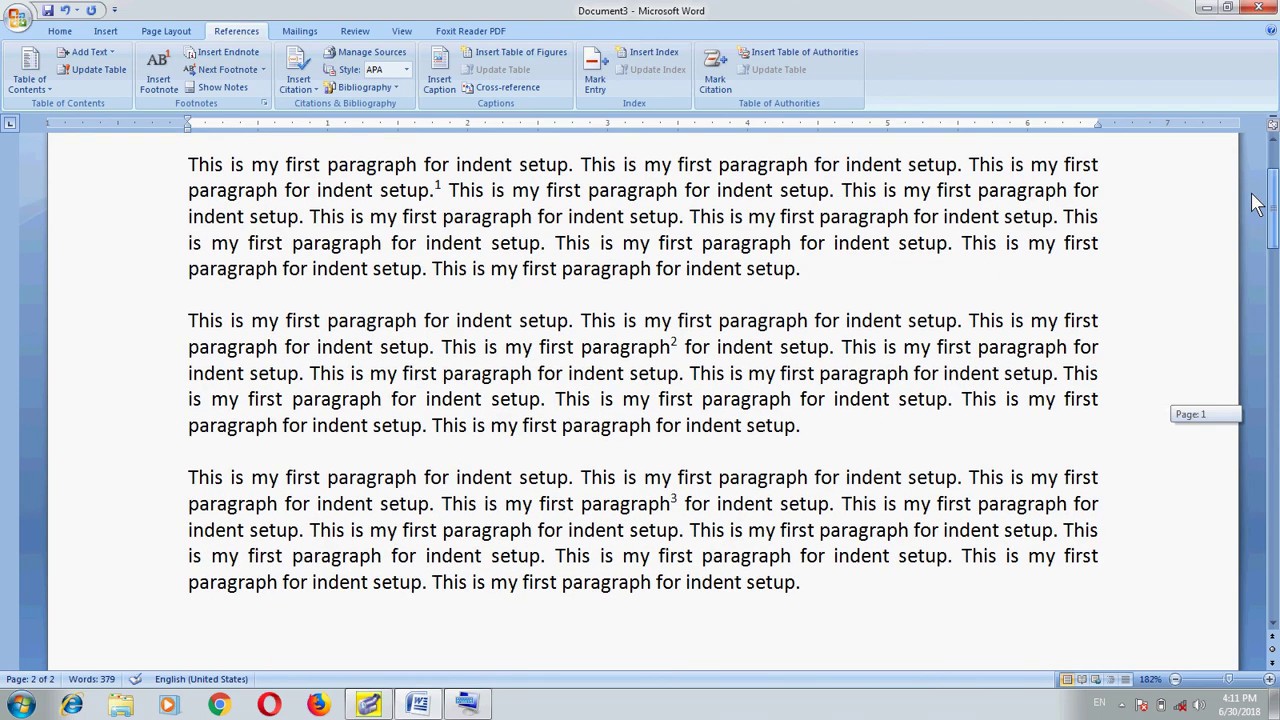
pyautogui.moveTo(1252, 193); pyautogui.dragTo(1254, 200)
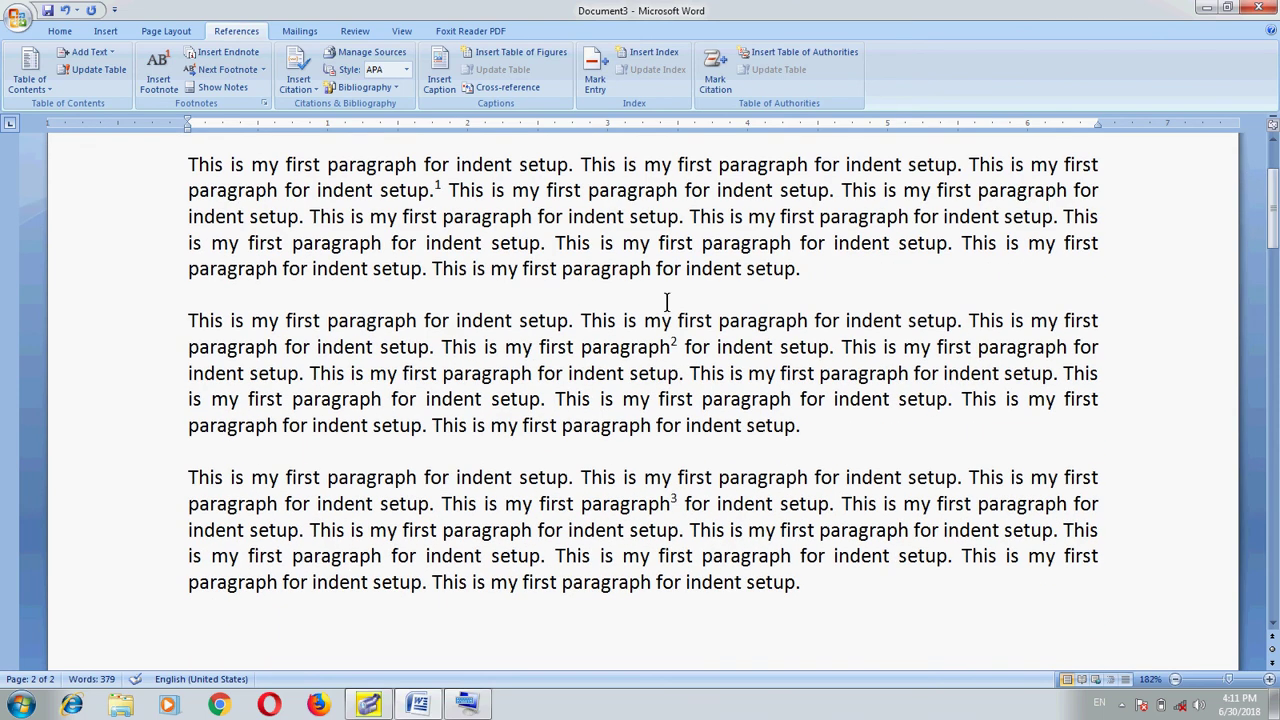
pyautogui.click(263, 72)
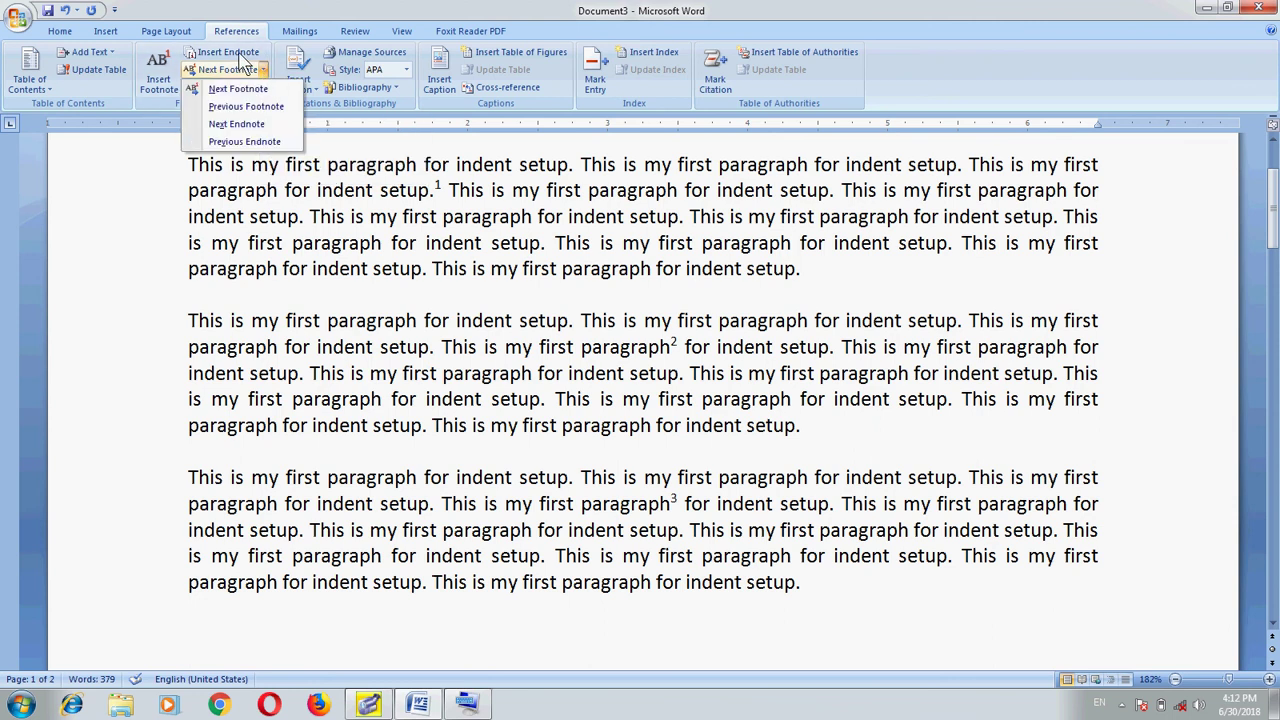
pyautogui.click(240, 60)
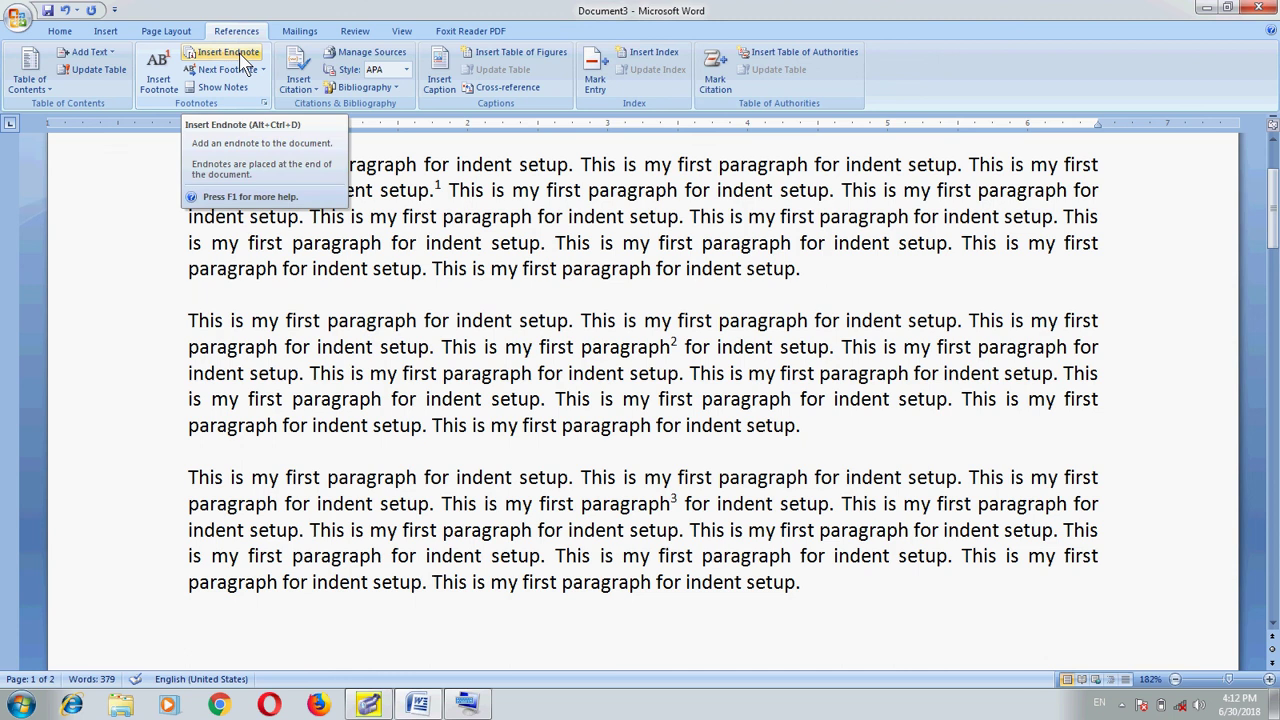
pyautogui.moveTo(1273, 238); pyautogui.dragTo(1273, 224)
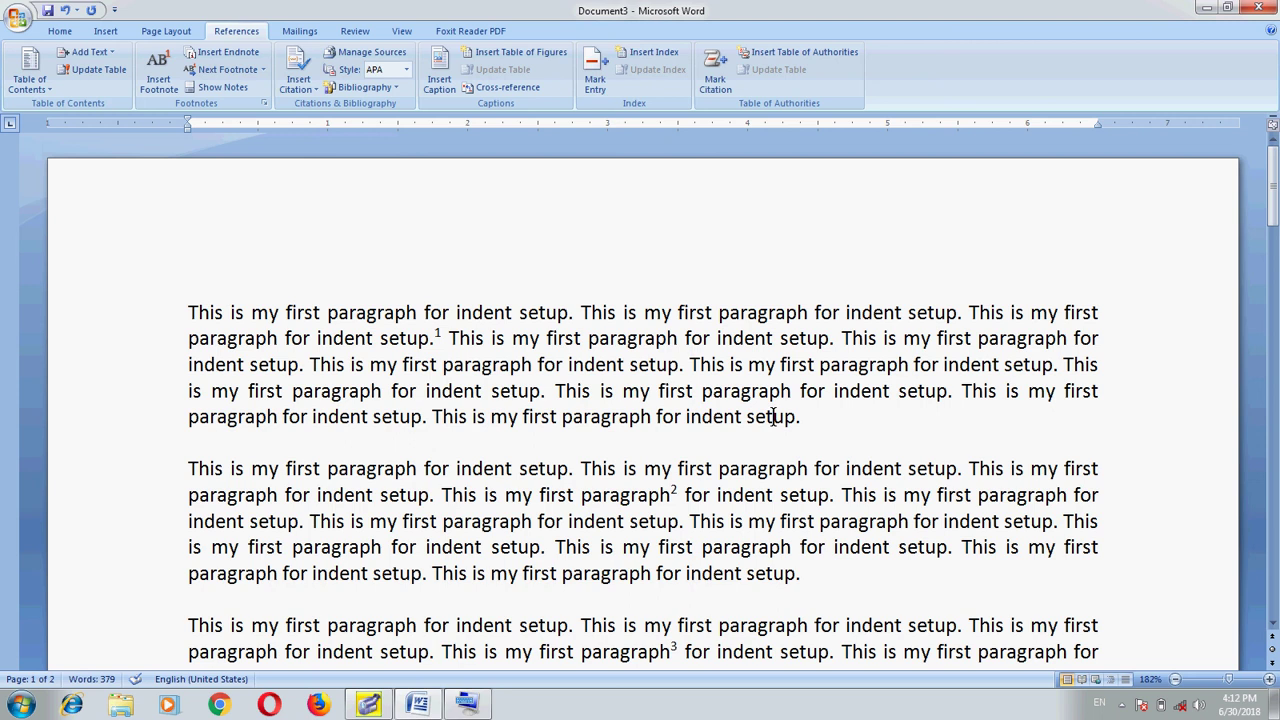
# Step: Add blank lines below the first paragraph
pyautogui.click(822, 427)
pyautogui.press('Down')
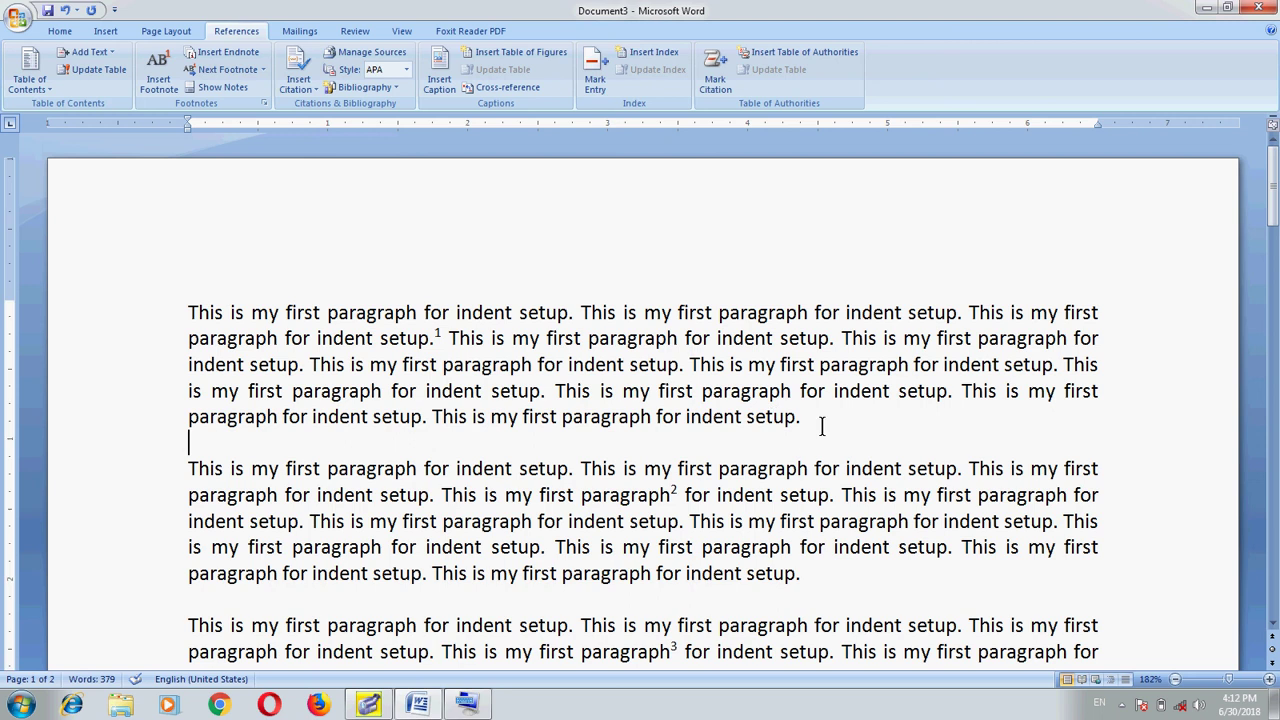
pyautogui.press('Return')
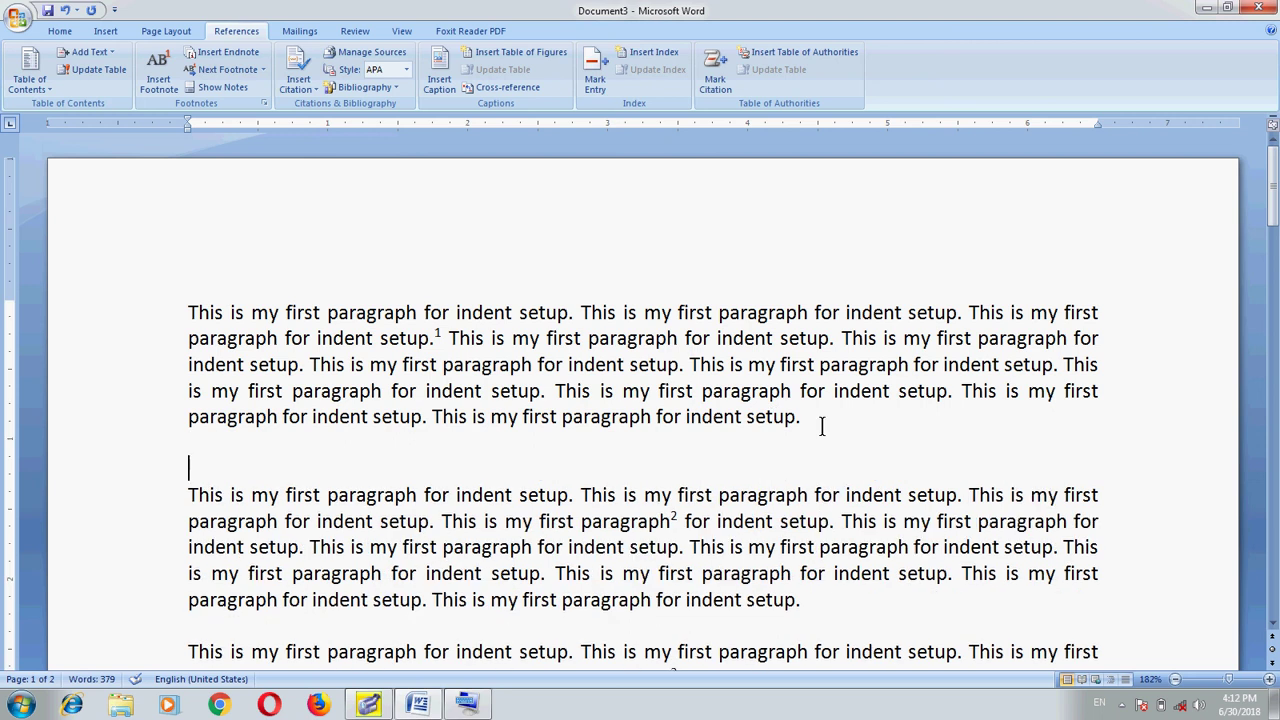
pyautogui.press('Return')
pyautogui.press('Up')
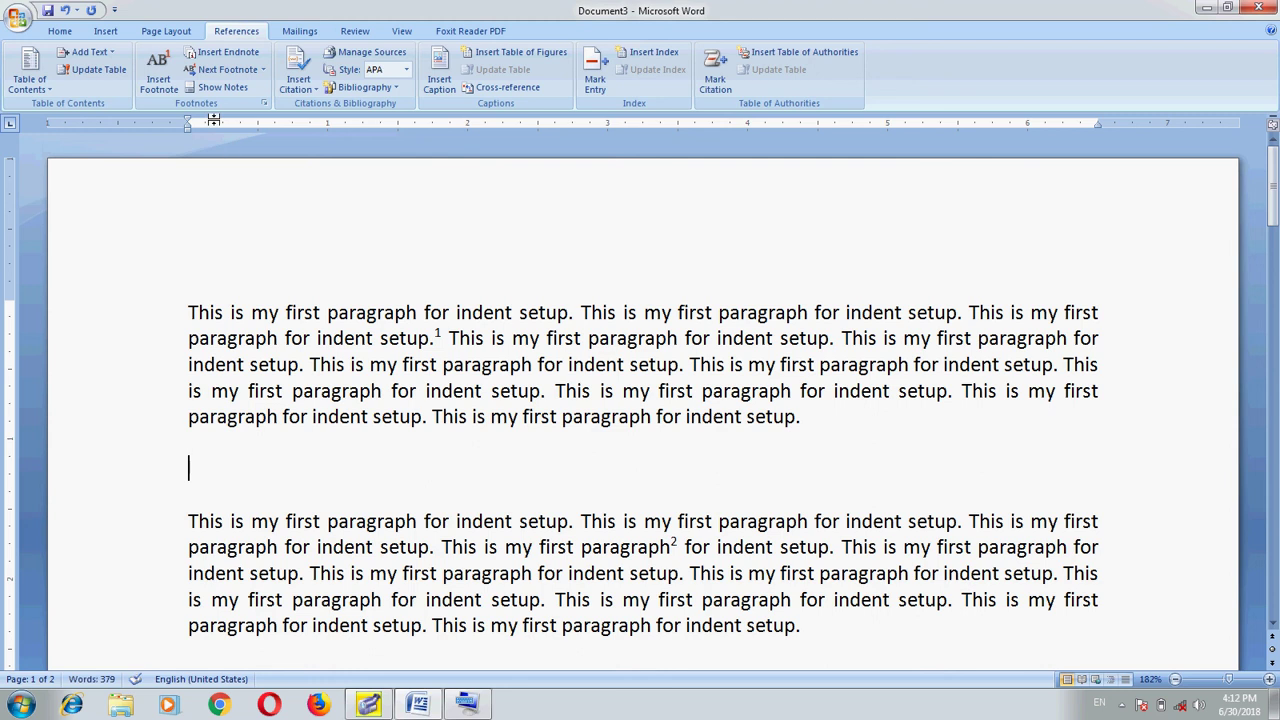
# Step: Insert an endnote reading 'This is the documnet end note.' at the blank line
pyautogui.click(230, 54)
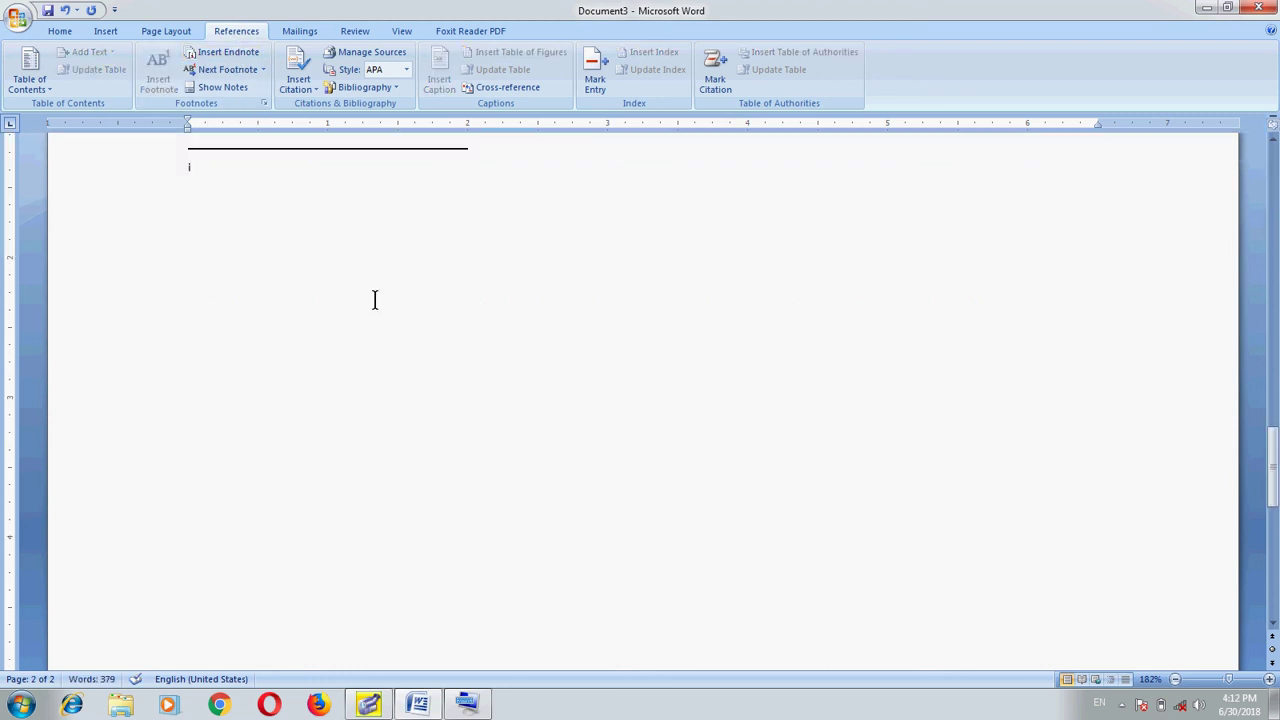
pyautogui.write('This is t')
pyautogui.write('he documnet')
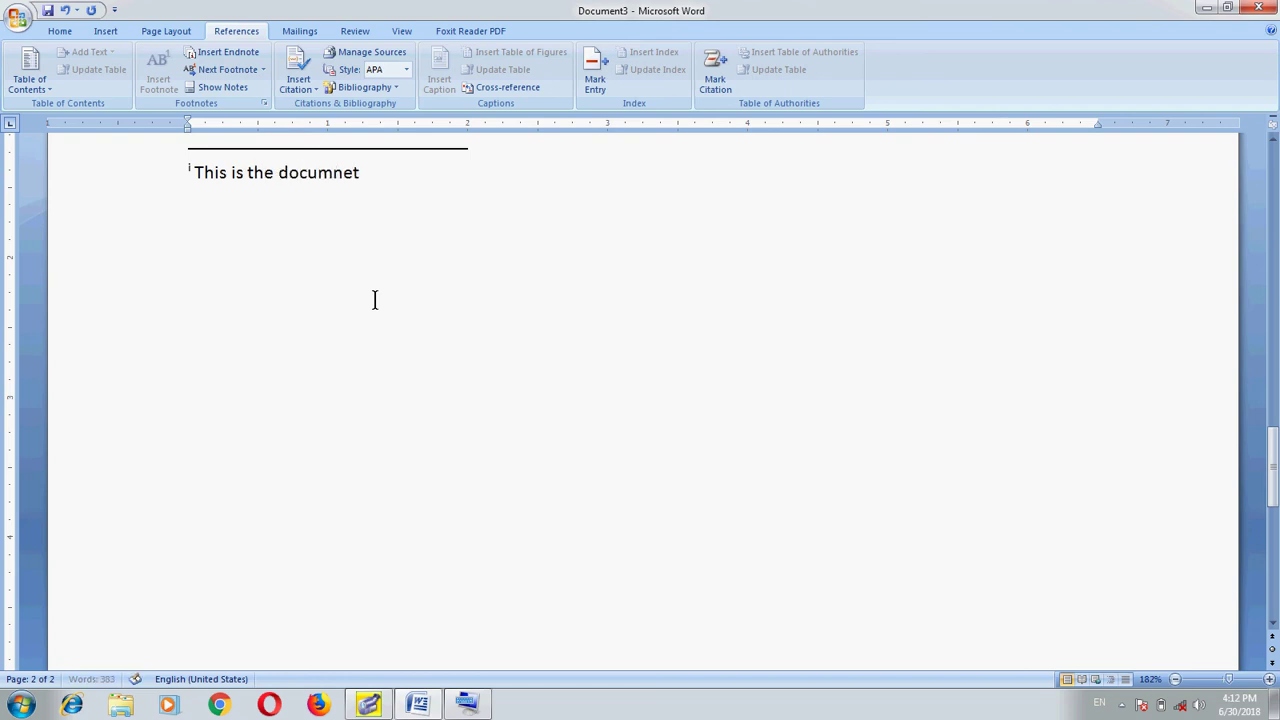
pyautogui.press('BackSpace')
pyautogui.press('BackSpace')
pyautogui.press('BackSpace')
pyautogui.write('ent end note')
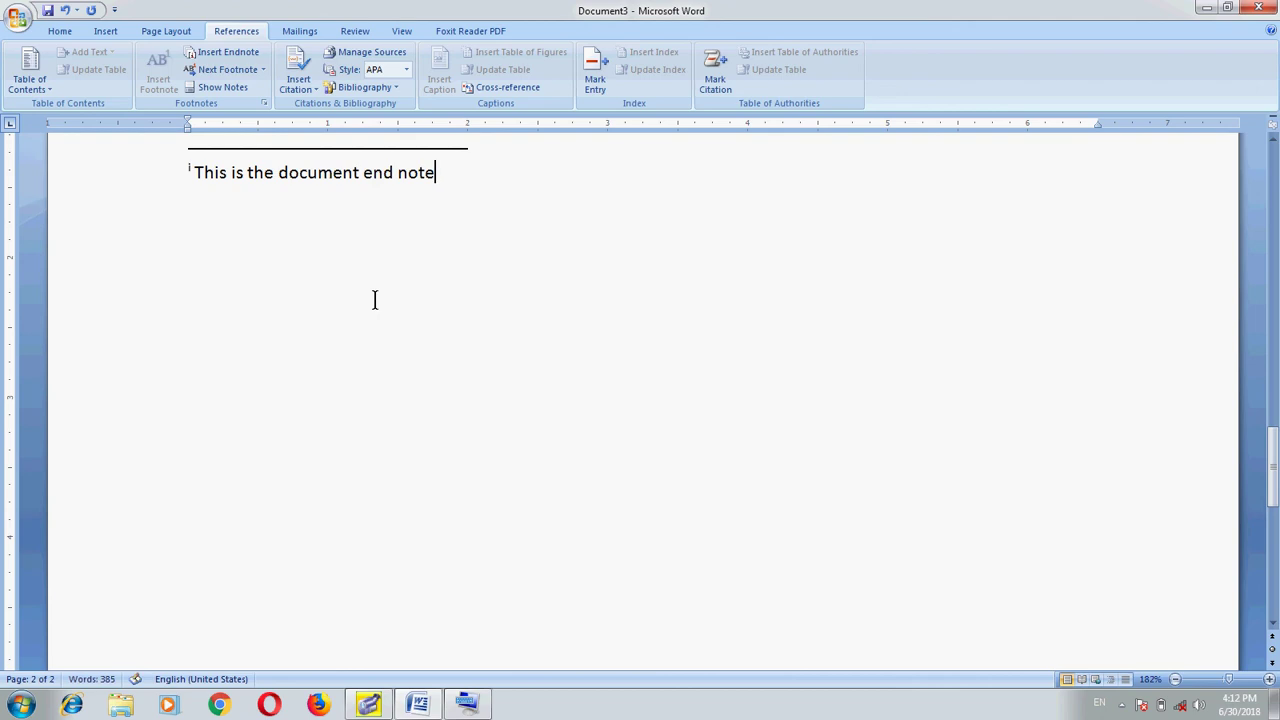
pyautogui.write('.')
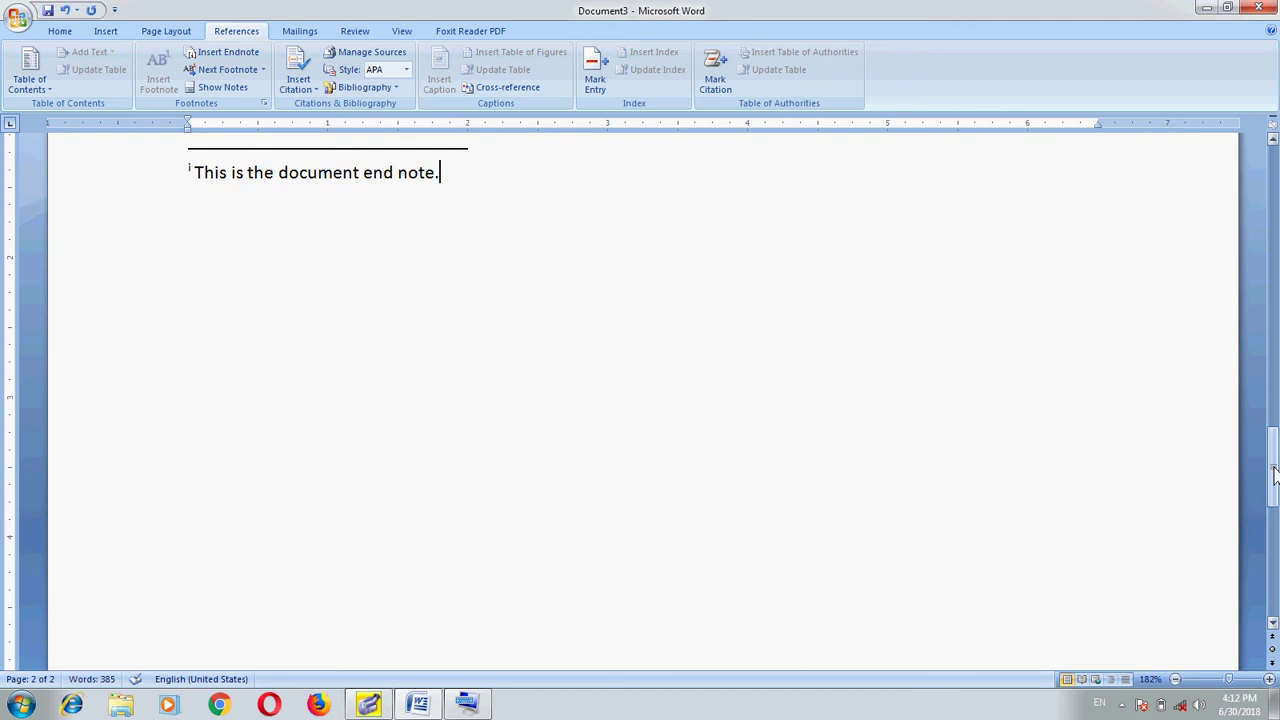
pyautogui.moveTo(1274, 474); pyautogui.dragTo(1274, 170)
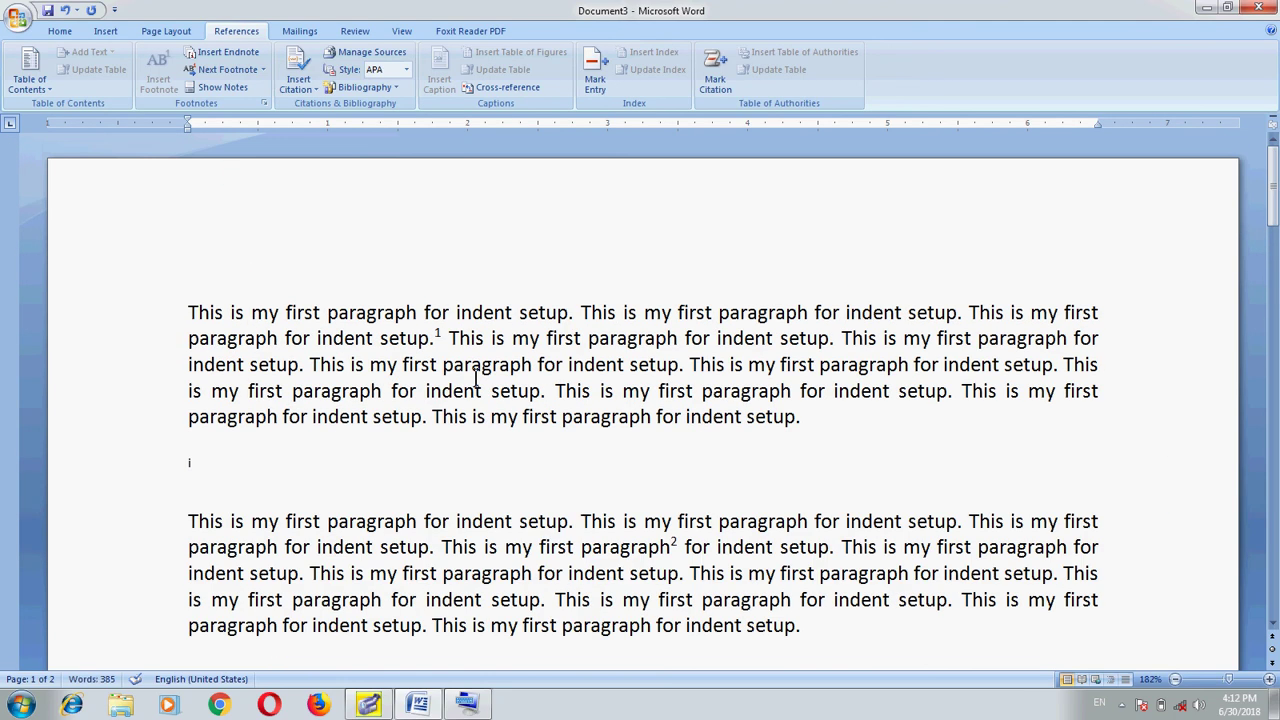
pyautogui.moveTo(190, 463)
pyautogui.moveTo(189, 461)
pyautogui.click(189, 463)
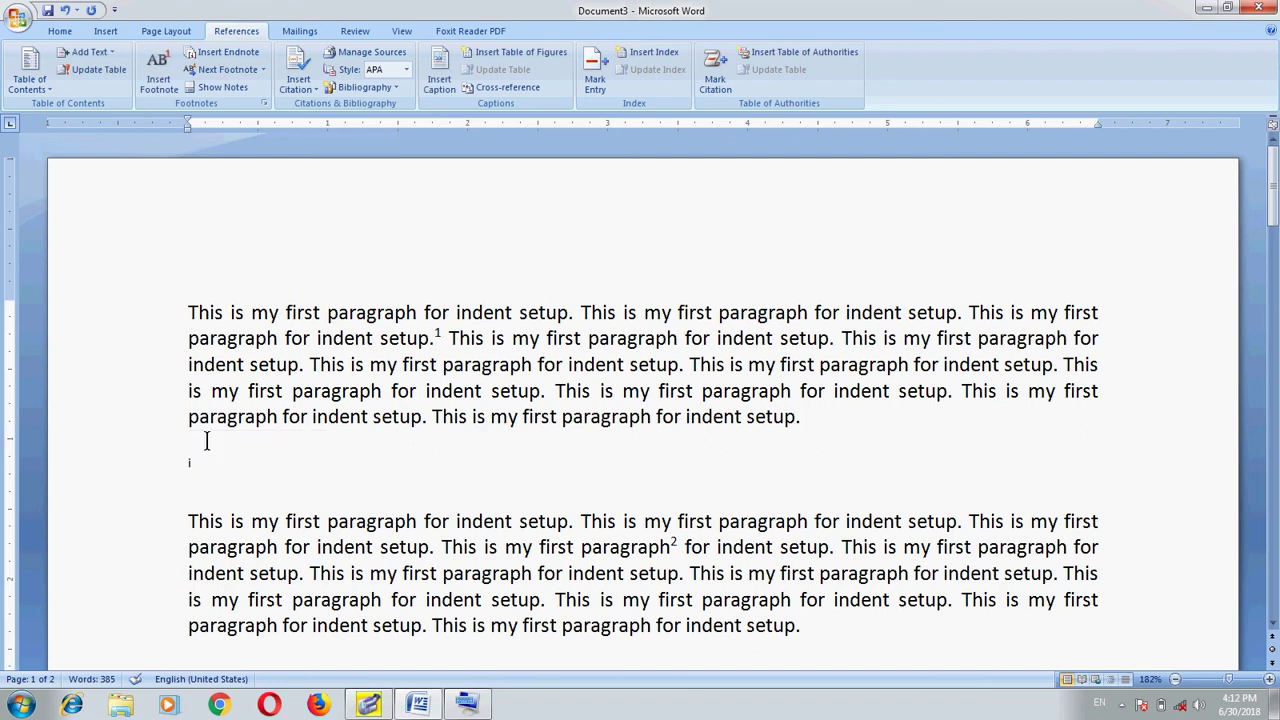
pyautogui.moveTo(193, 464)
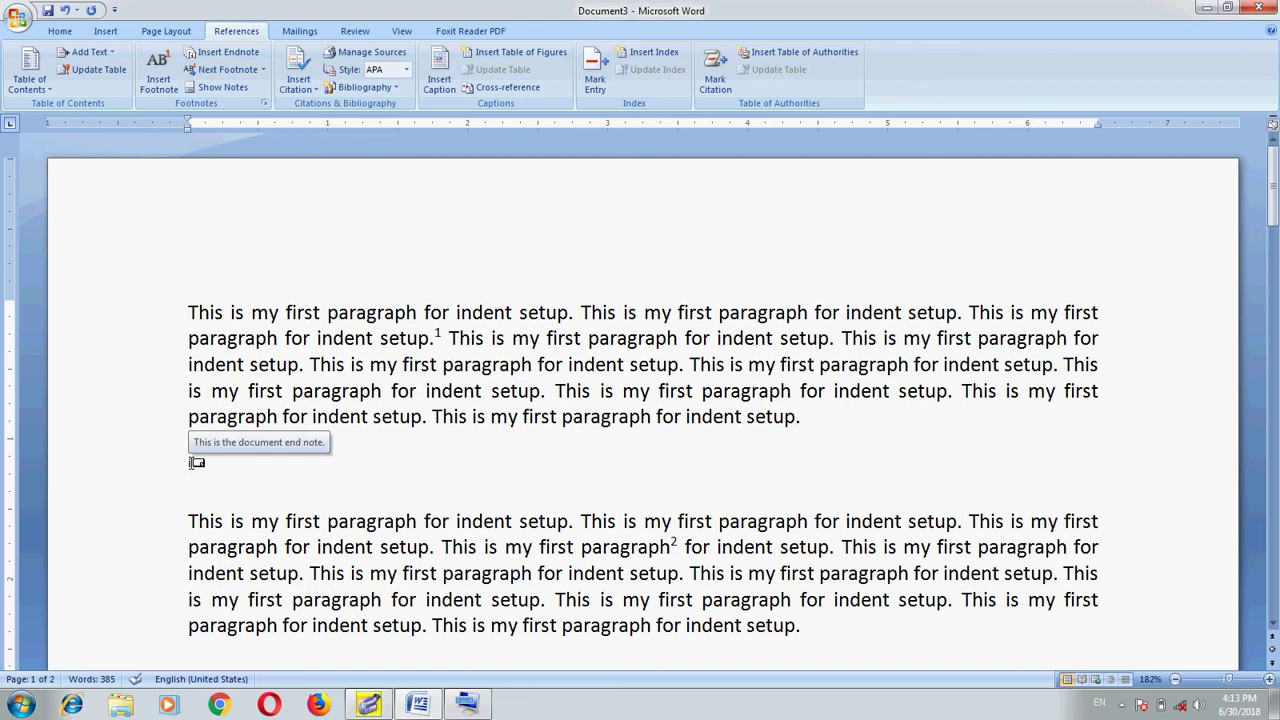
pyautogui.moveTo(193, 463); pyautogui.dragTo(206, 465)
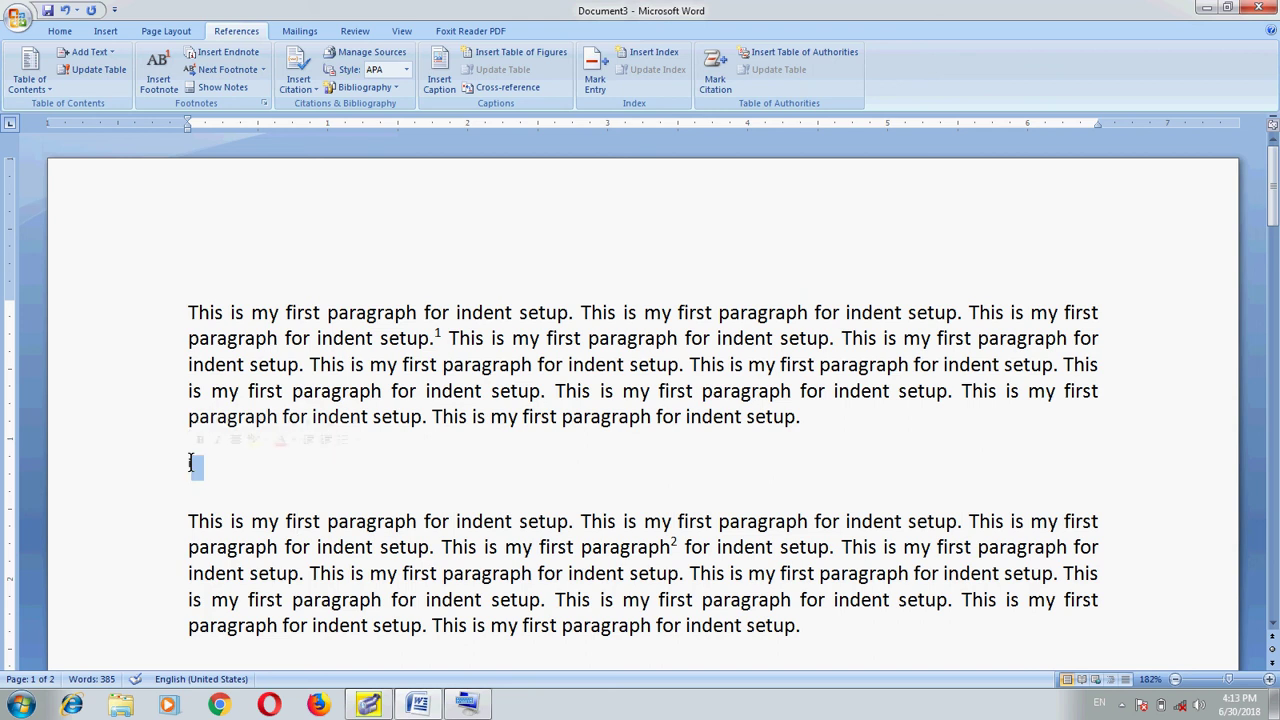
pyautogui.click(222, 473)
pyautogui.click(326, 470)
pyautogui.press('Up')
pyautogui.press('Left')
pyautogui.press('Right')
pyautogui.press('Delete')
pyautogui.press('Return')
pyautogui.click(262, 70)
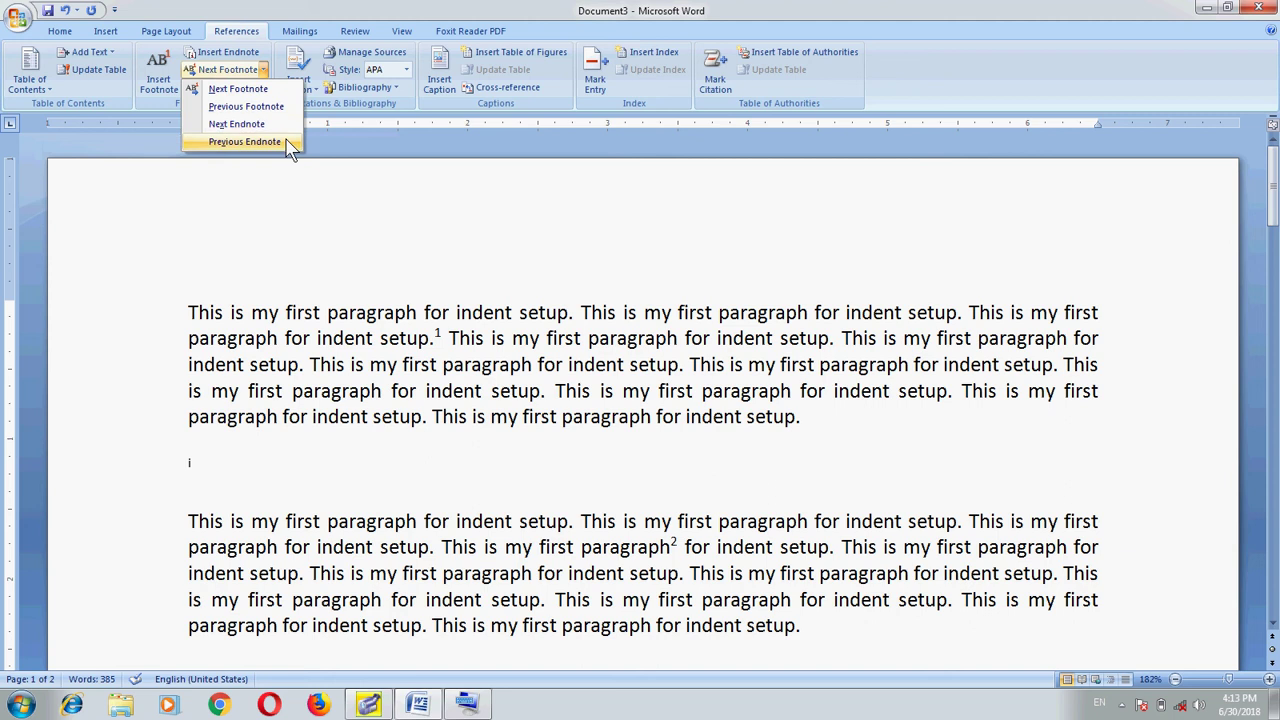
pyautogui.click(338, 10)
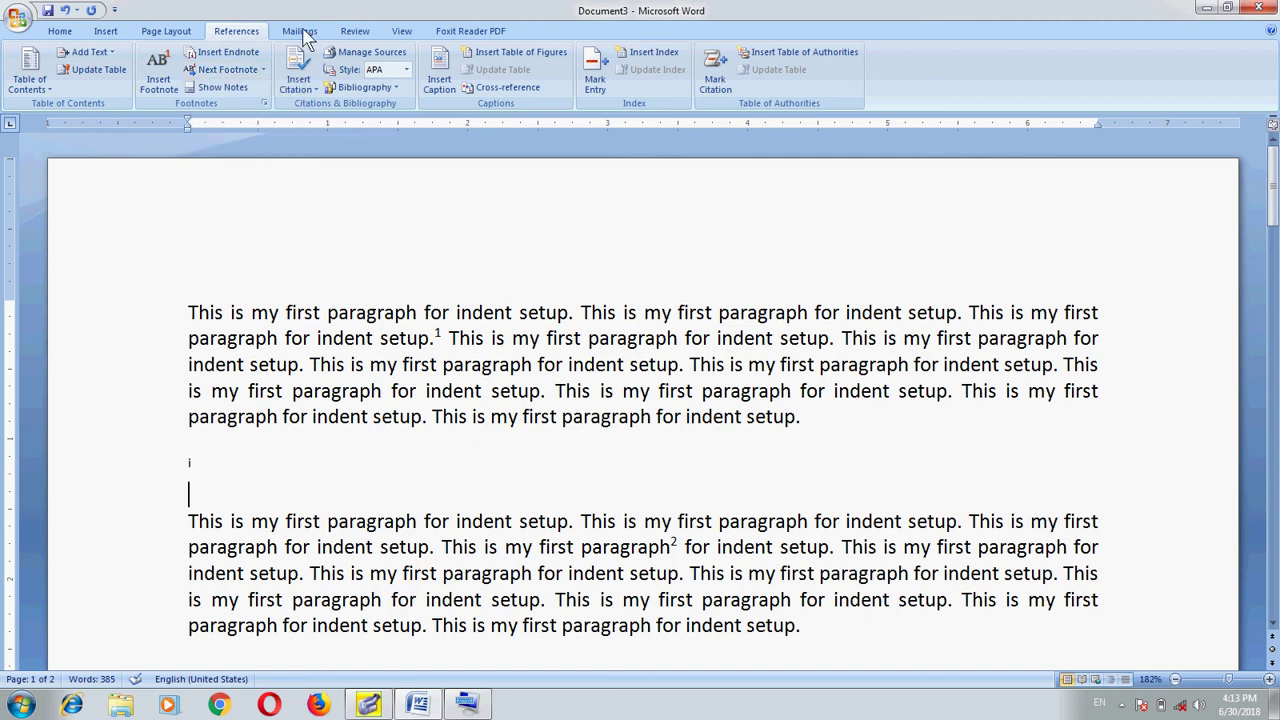
pyautogui.click(237, 89)
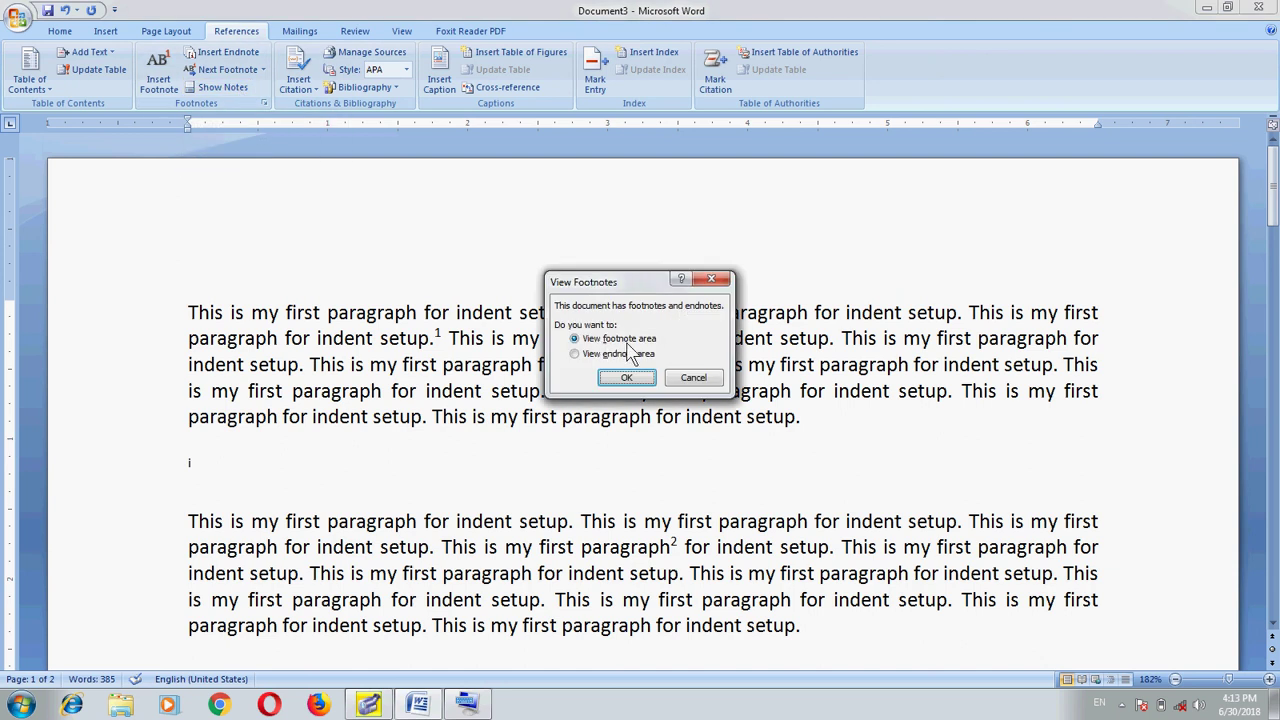
pyautogui.click(641, 377)
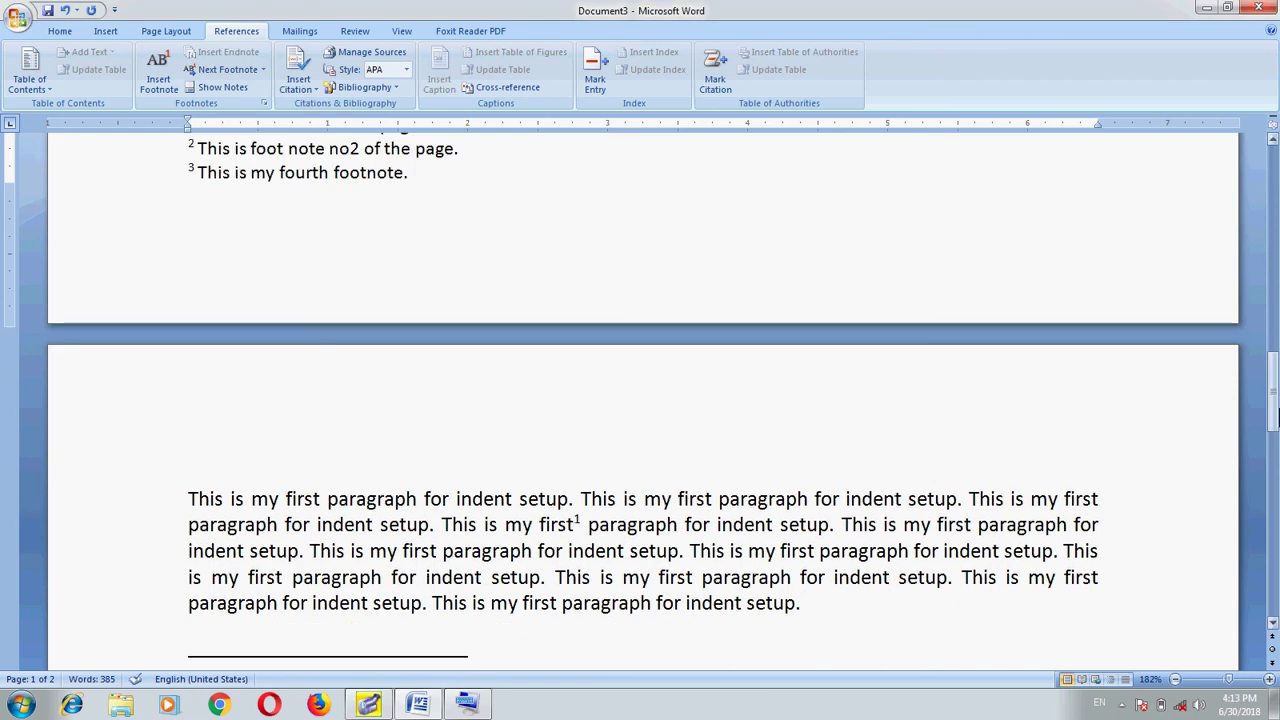
pyautogui.moveTo(1274, 408); pyautogui.dragTo(1274, 245)
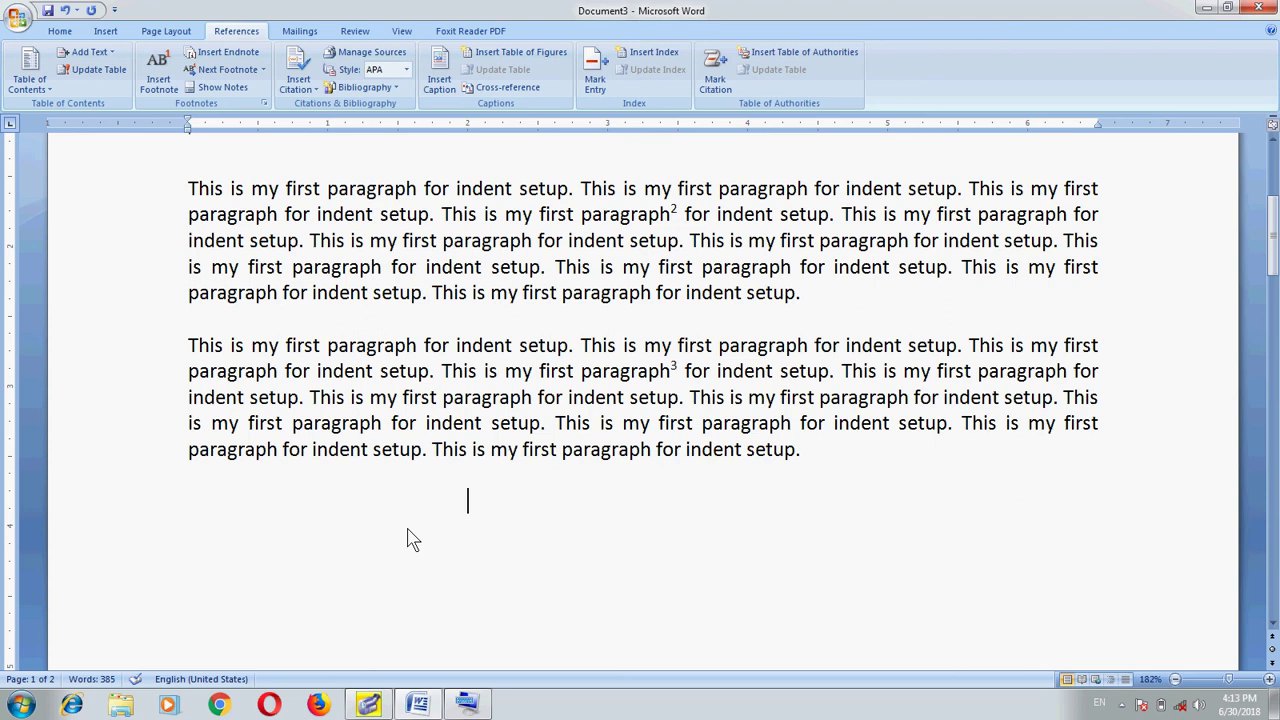
pyautogui.hotkey('ctrl', 'z')
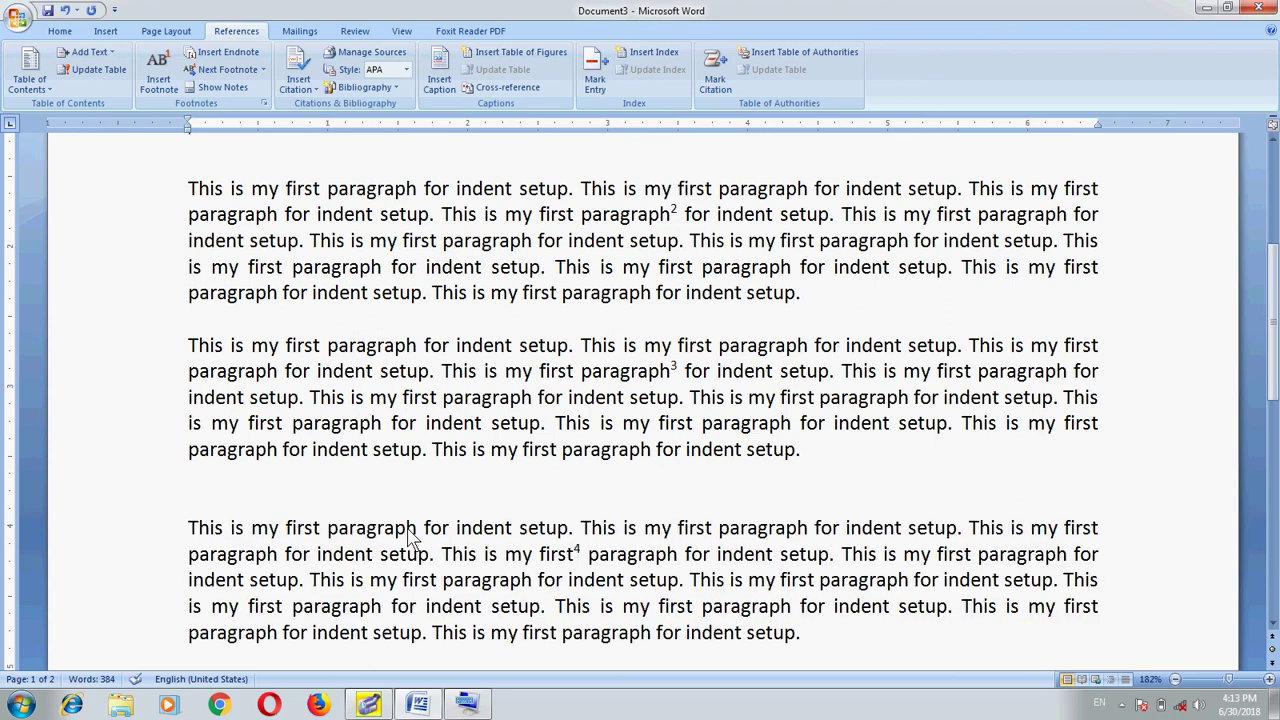
pyautogui.press('Return')
pyautogui.press('Up')
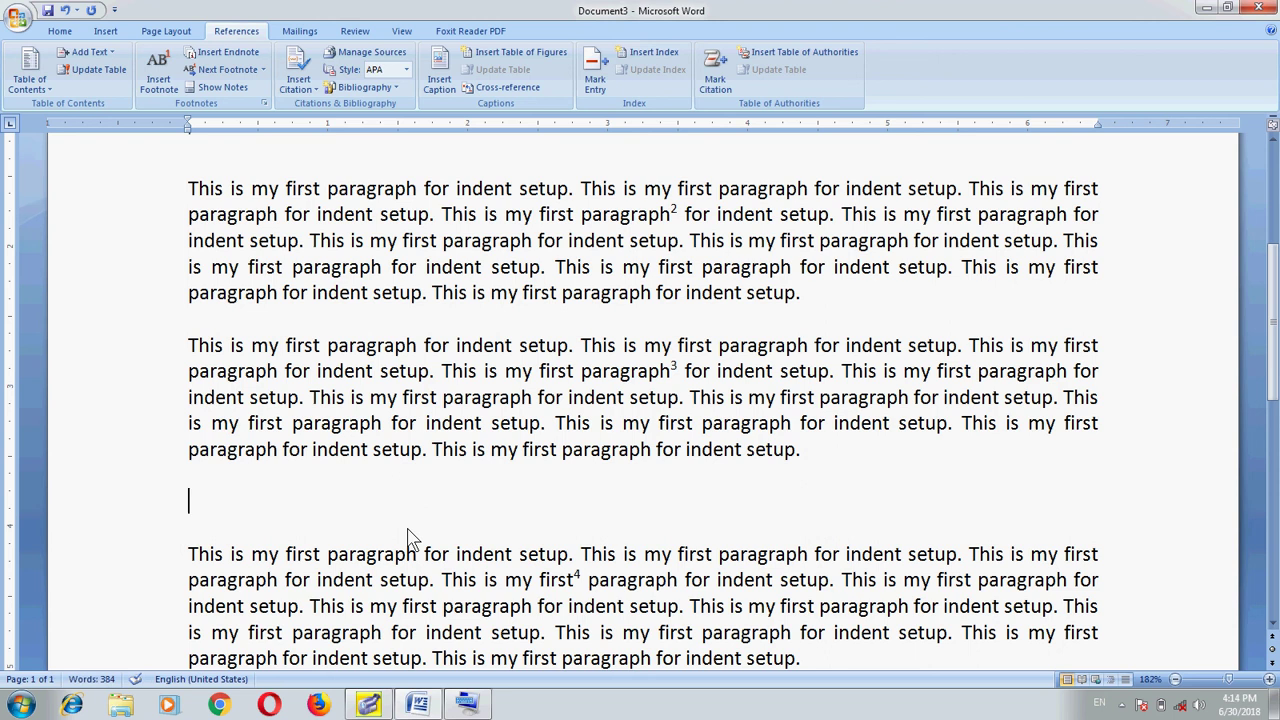
pyautogui.hotkey('ctrl', 'z')
pyautogui.hotkey('ctrl', 'z')
pyautogui.hotkey('ctrl', 'z')
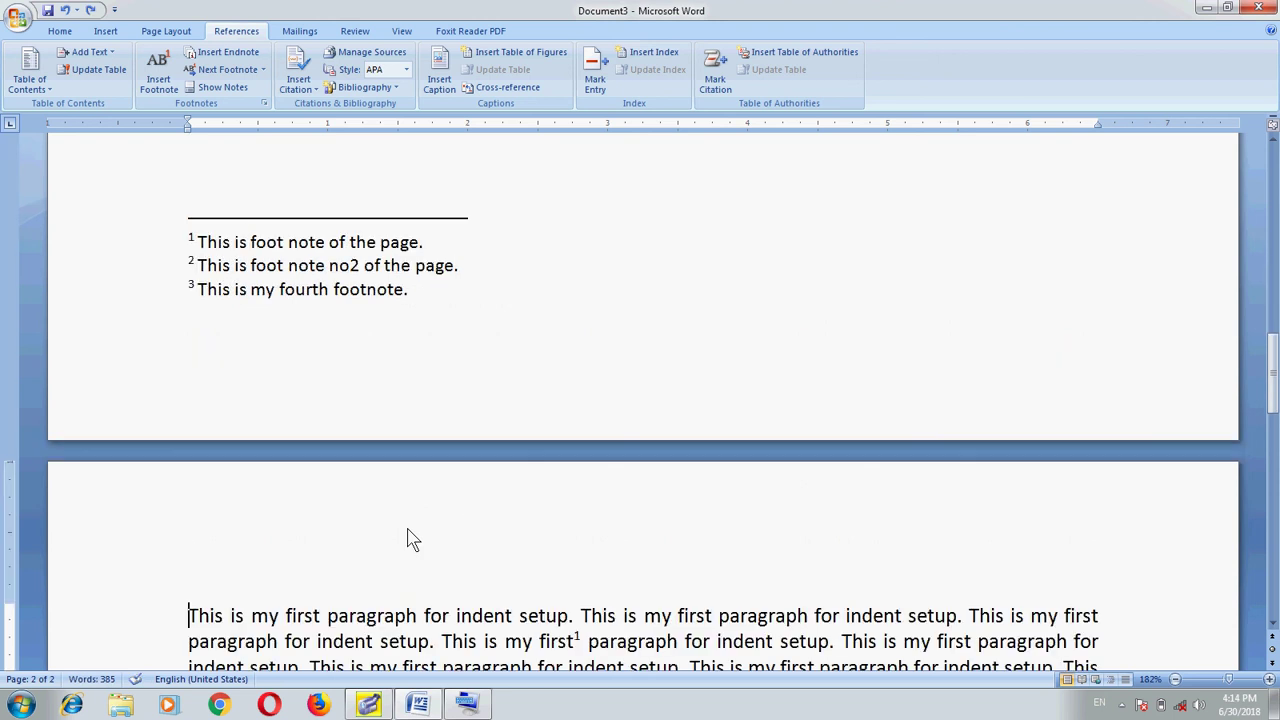
pyautogui.hotkey('ctrl', 'z')
pyautogui.hotkey('ctrl', 'z')
pyautogui.hotkey('ctrl', 'z')
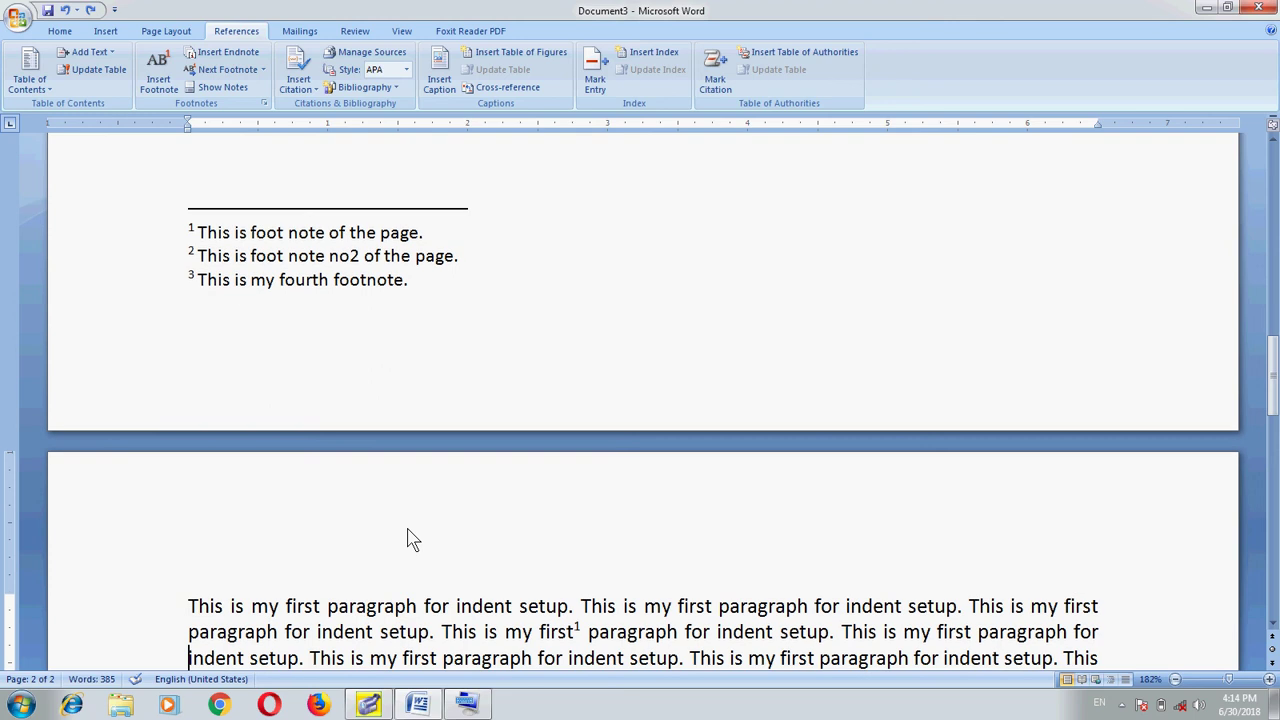
pyautogui.hotkey('ctrl', 'z')
pyautogui.hotkey('ctrl', 'z')
pyautogui.hotkey('ctrl', 'z')
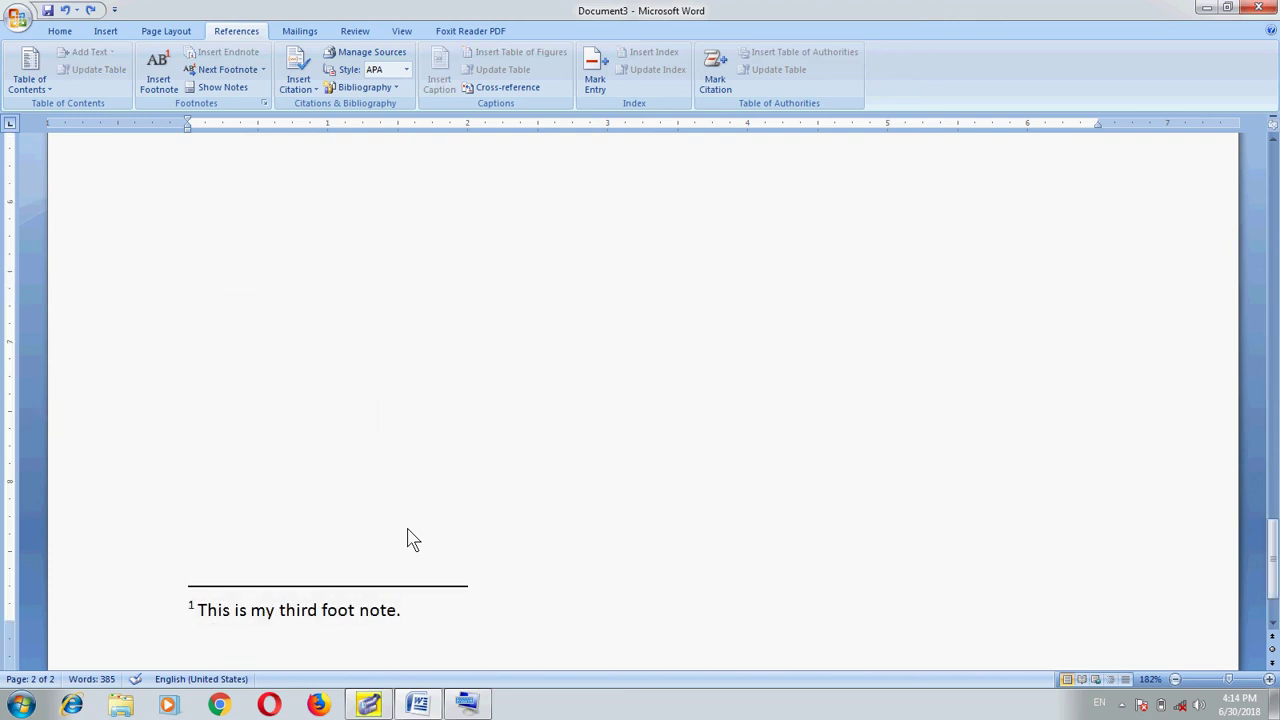
pyautogui.hotkey('ctrl', 'z')
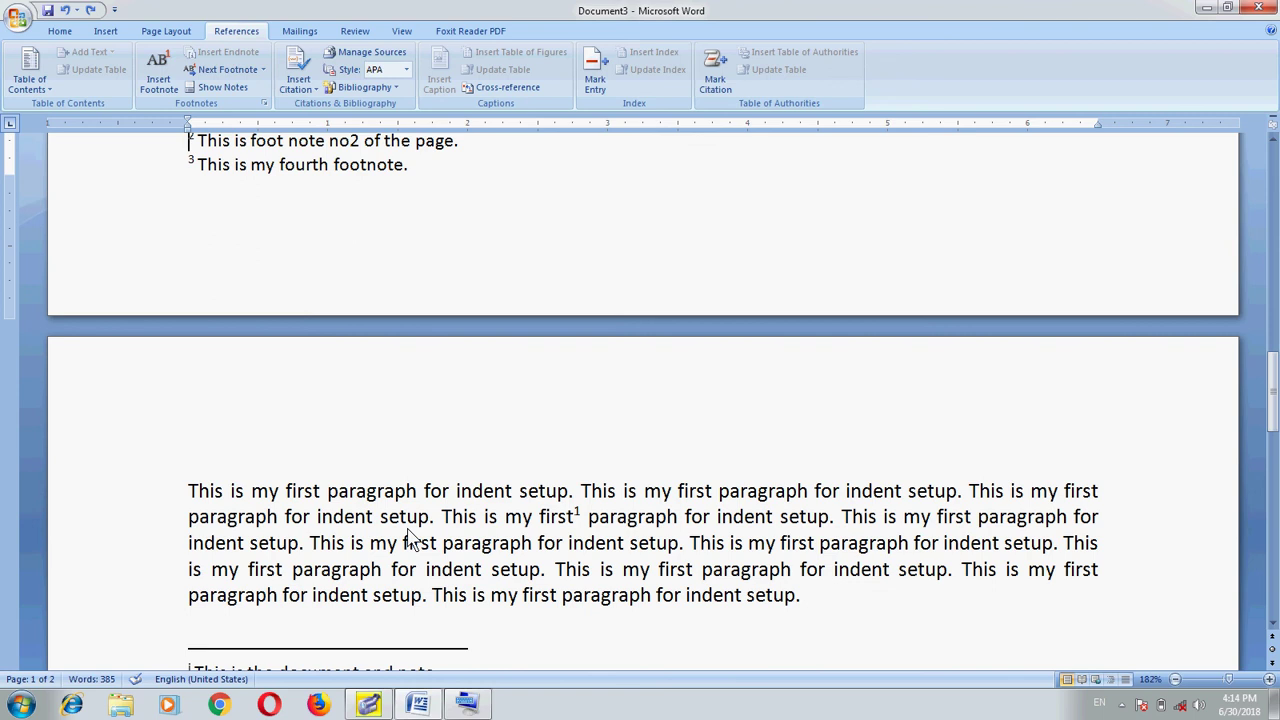
pyautogui.hotkey('ctrl', 'z')
pyautogui.hotkey('ctrl', 'z')
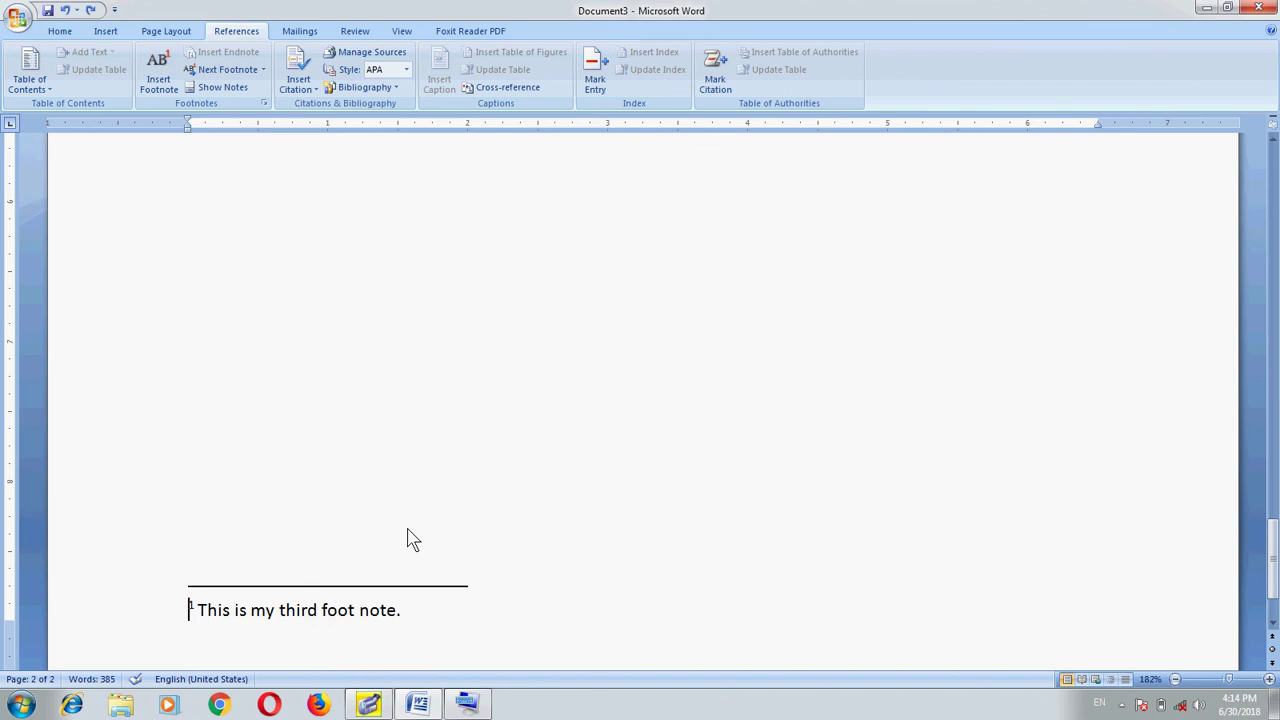
pyautogui.hotkey('ctrl', 'z')
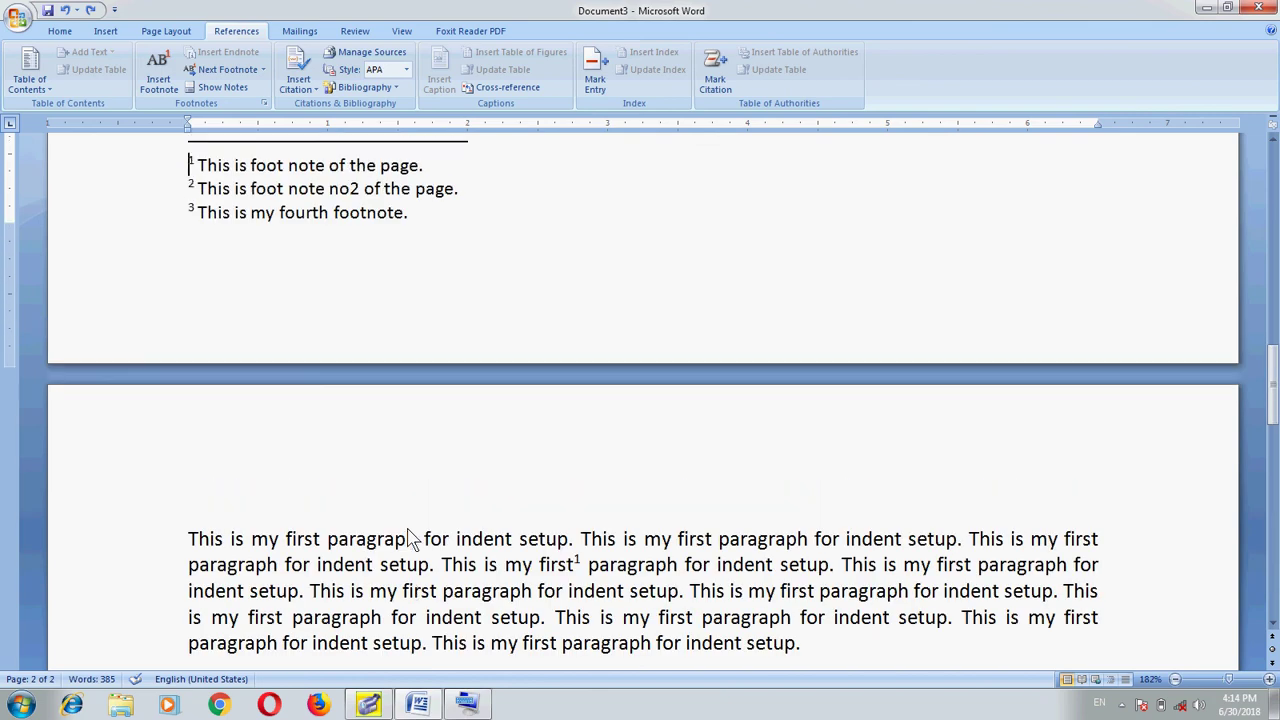
pyautogui.hotkey('ctrl', 'Home')
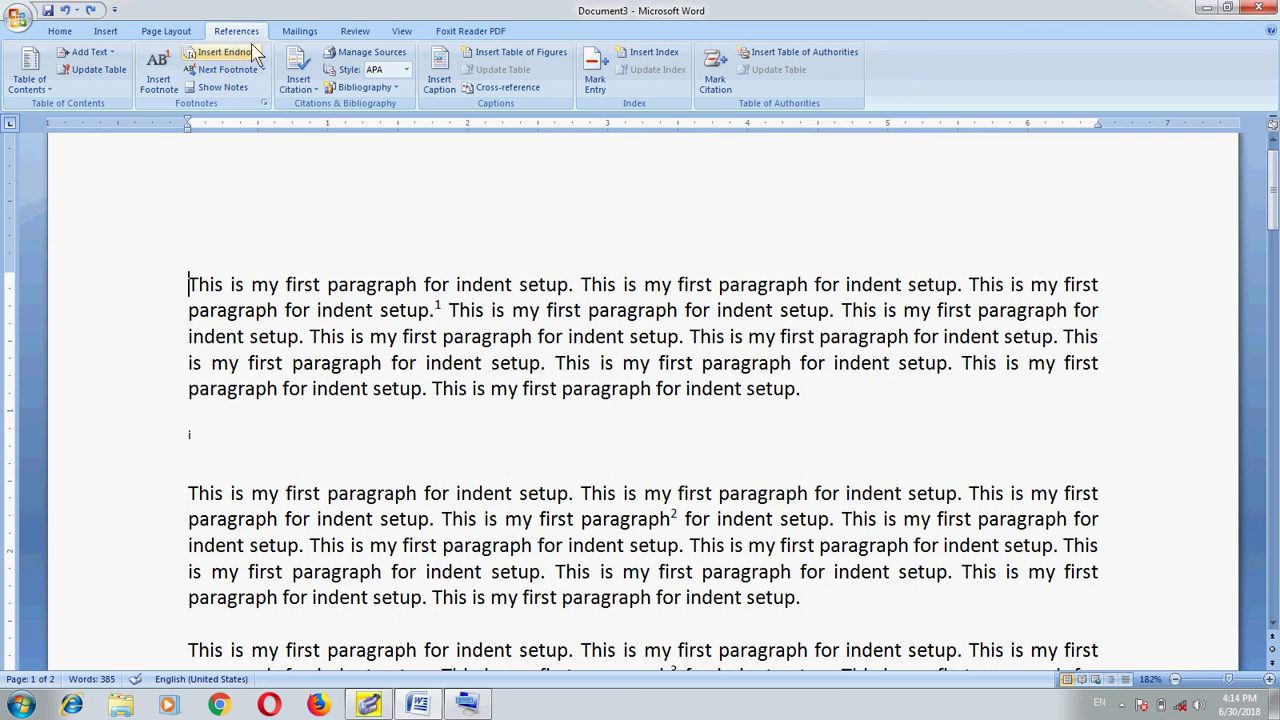
pyautogui.click(265, 103)
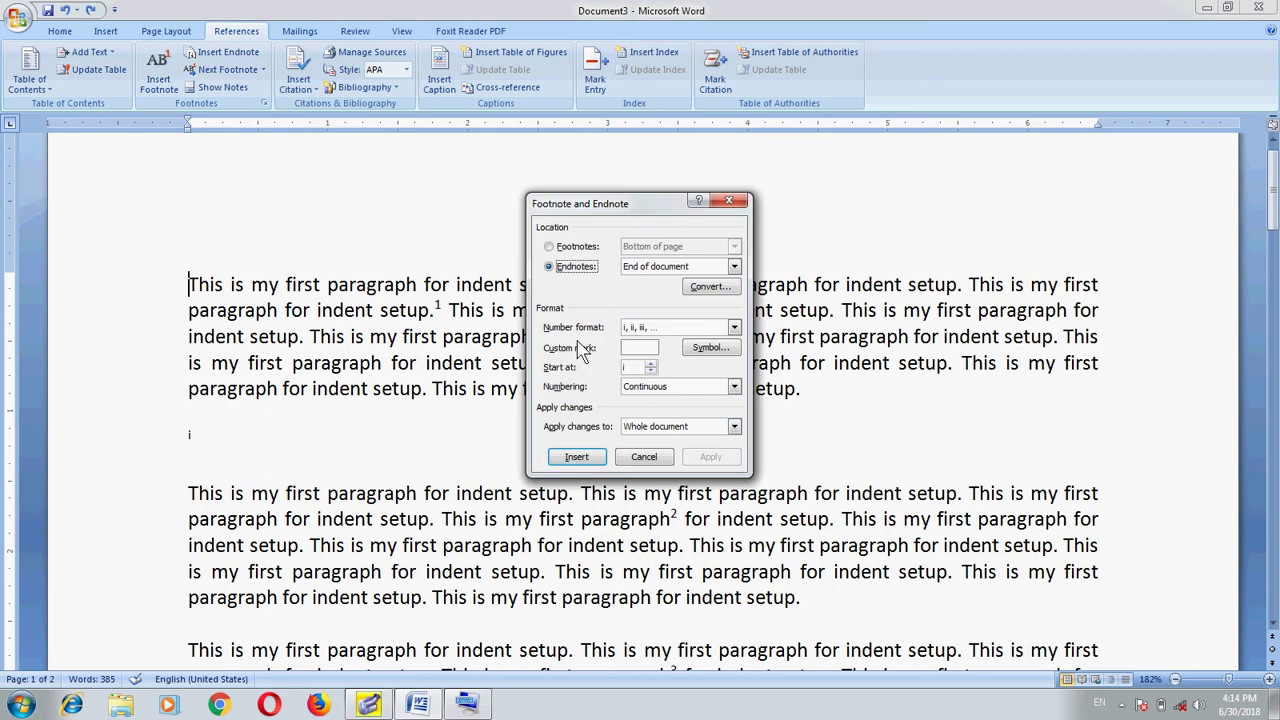
pyautogui.click(731, 428)
pyautogui.click(588, 396)
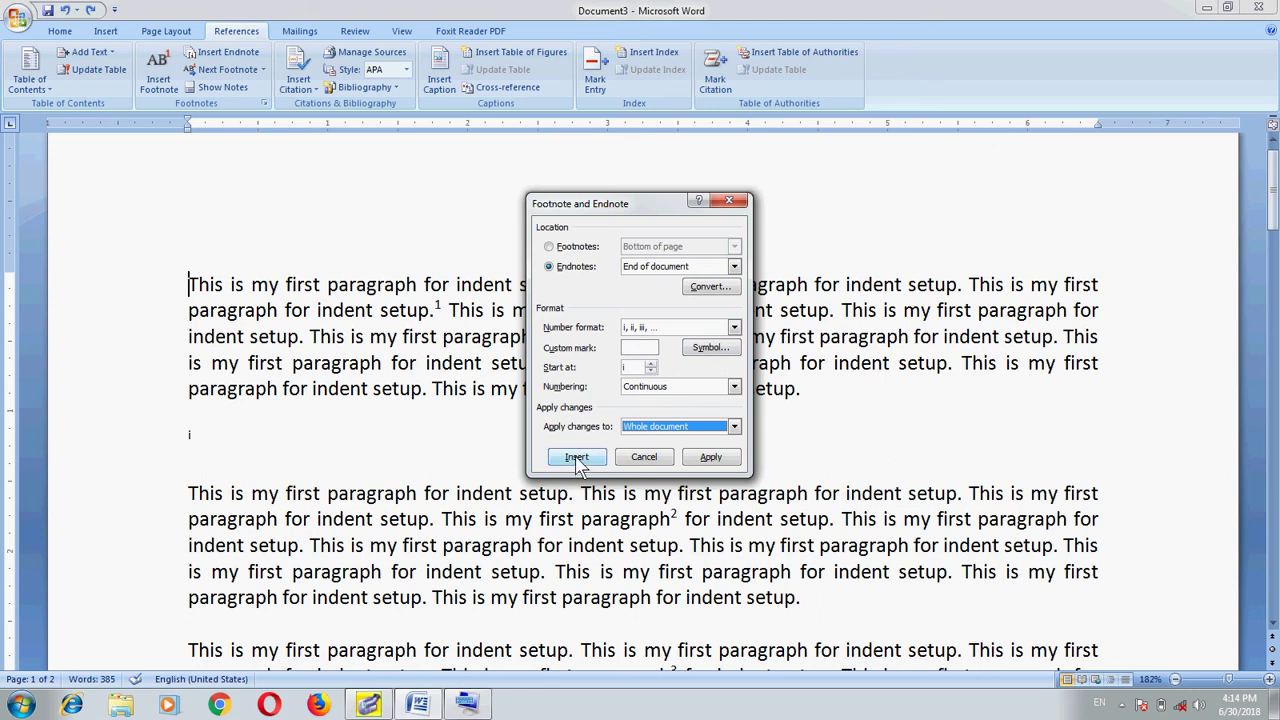
pyautogui.click(645, 459)
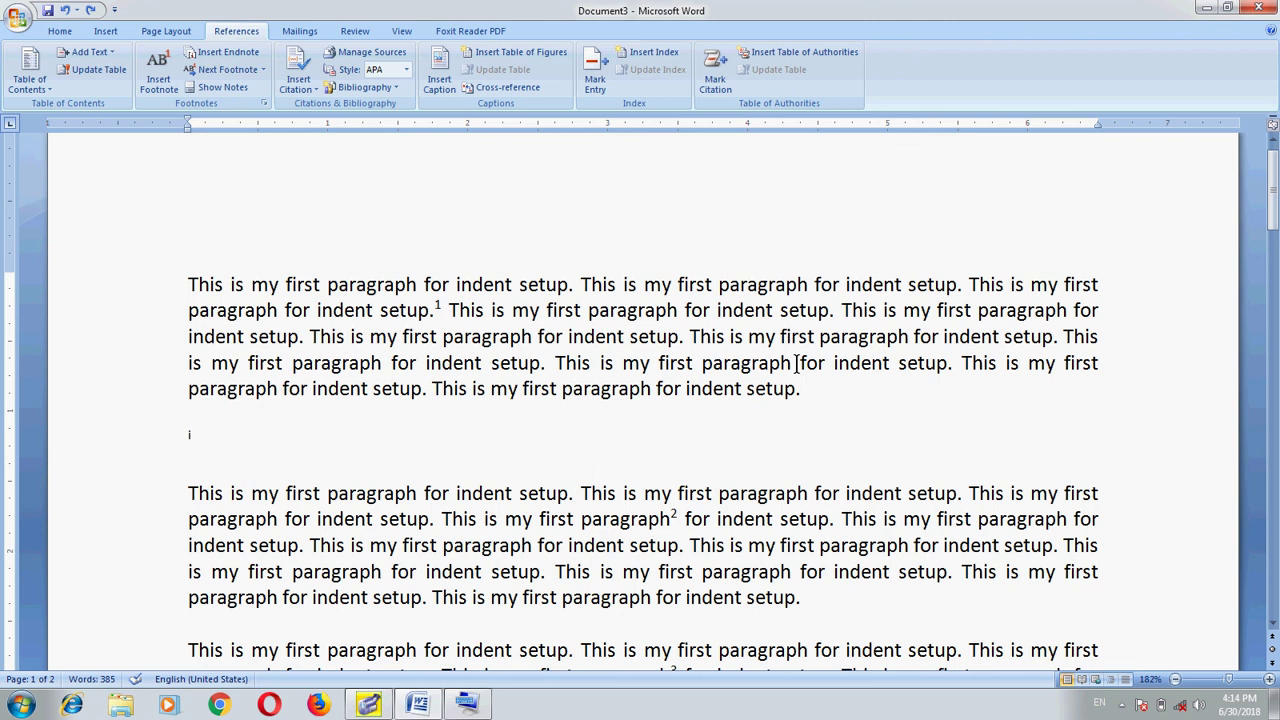
# Step: Open the Insert Citation options to start creating a new source
pyautogui.click(308, 89)
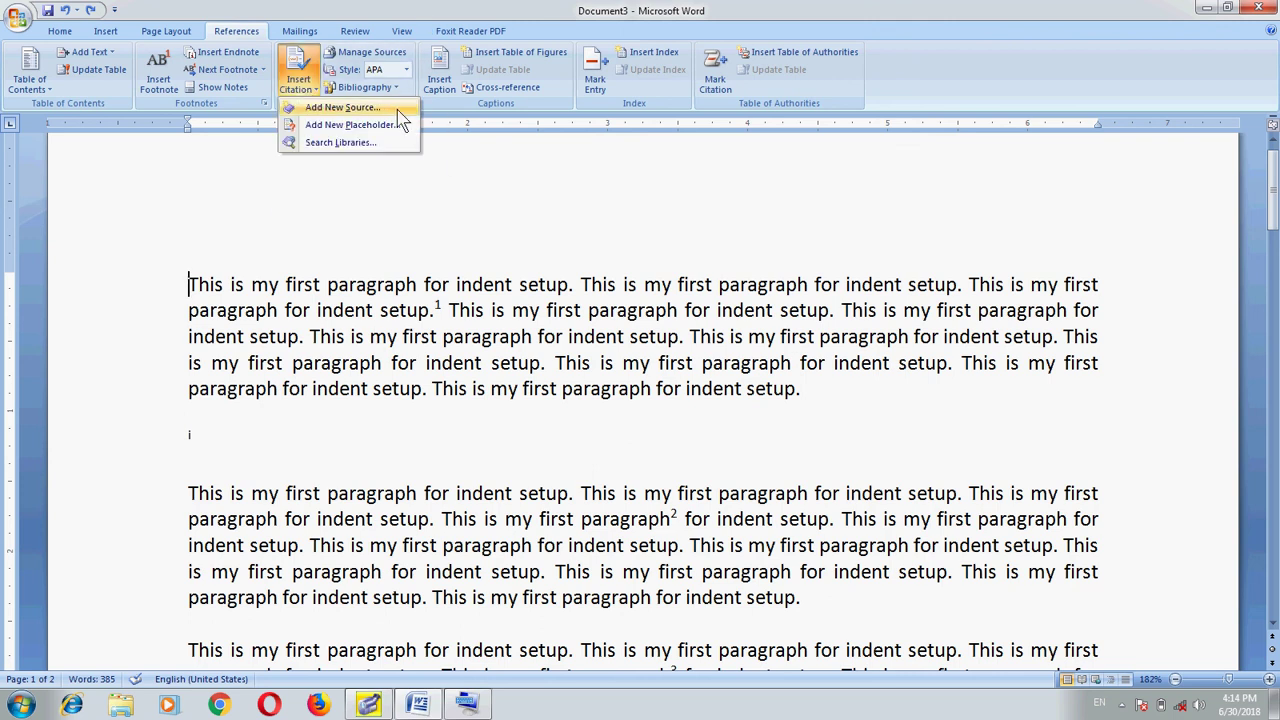
pyautogui.press('Escape')
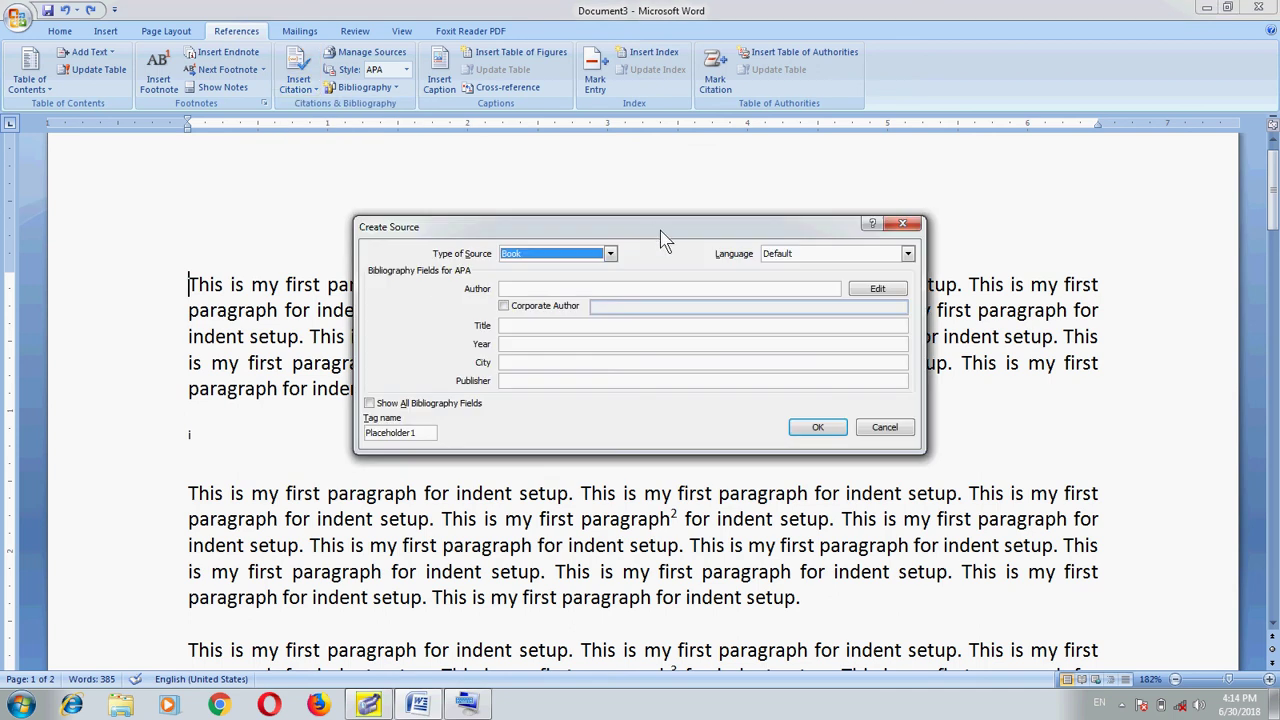
# Step: Set the new source type to Book and the language to English (United States)
pyautogui.moveTo(660, 230); pyautogui.dragTo(646, 250)
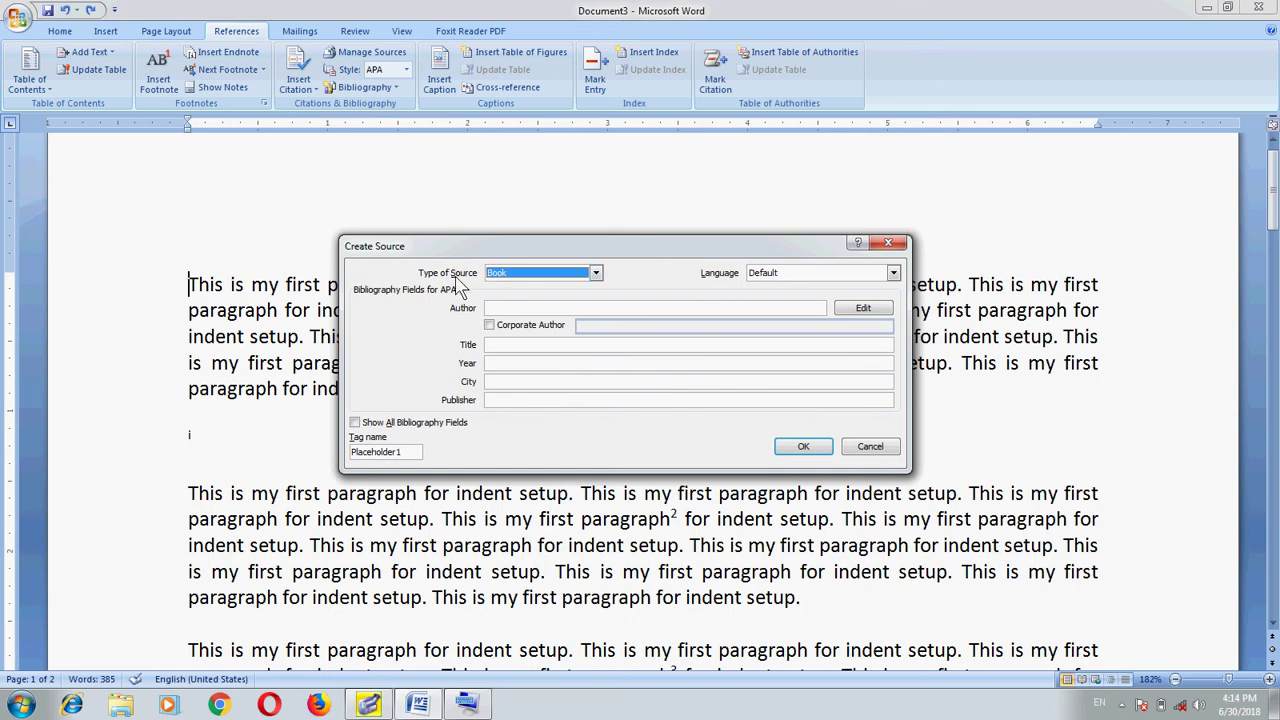
pyautogui.click(594, 275)
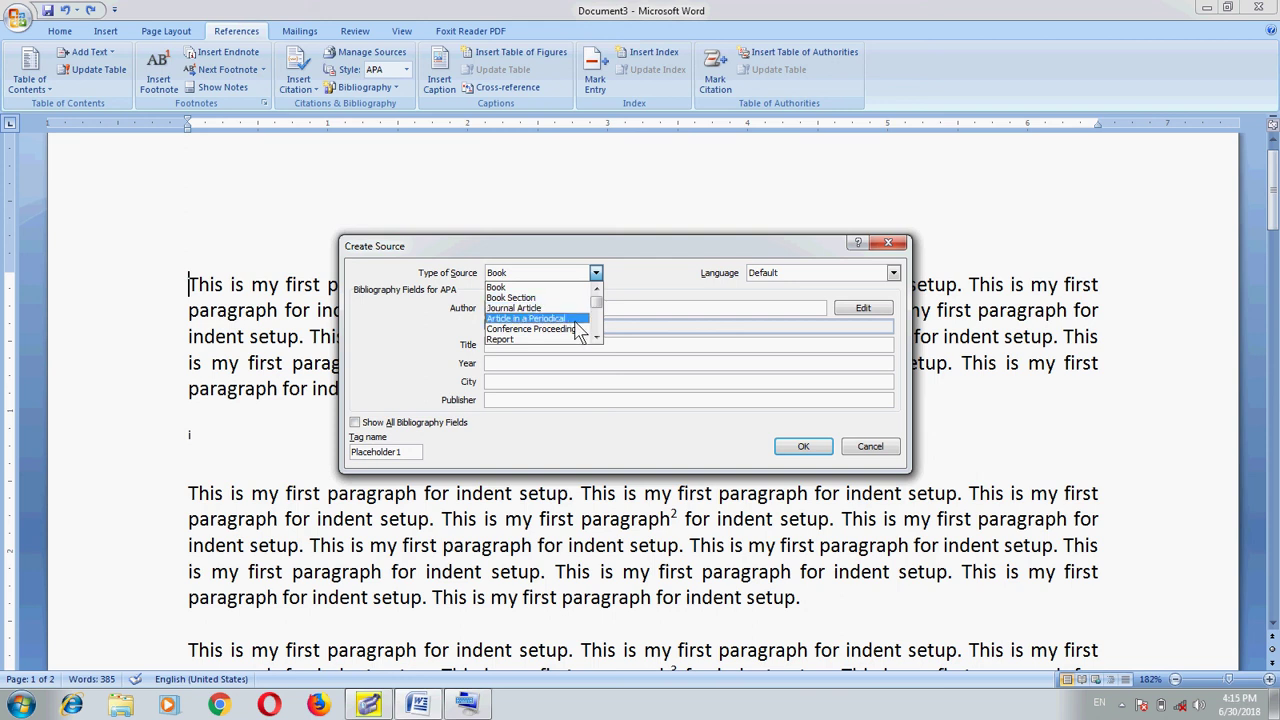
pyautogui.click(574, 287)
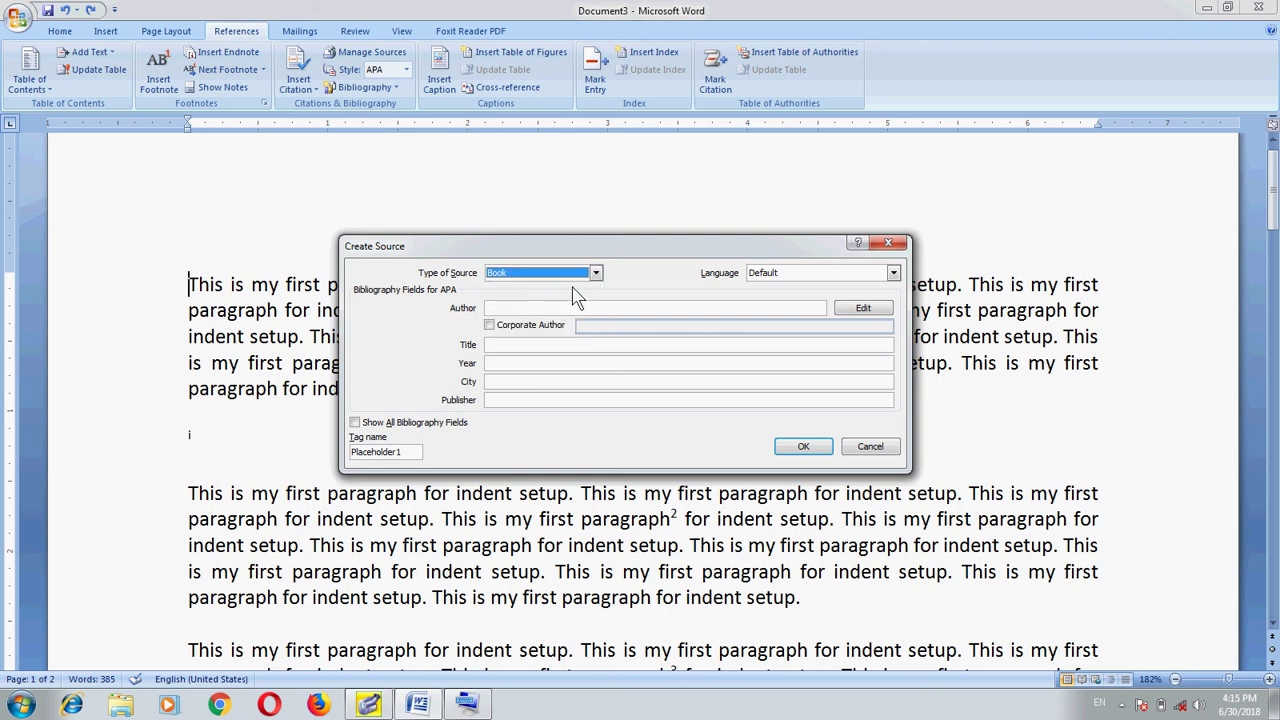
pyautogui.click(846, 278)
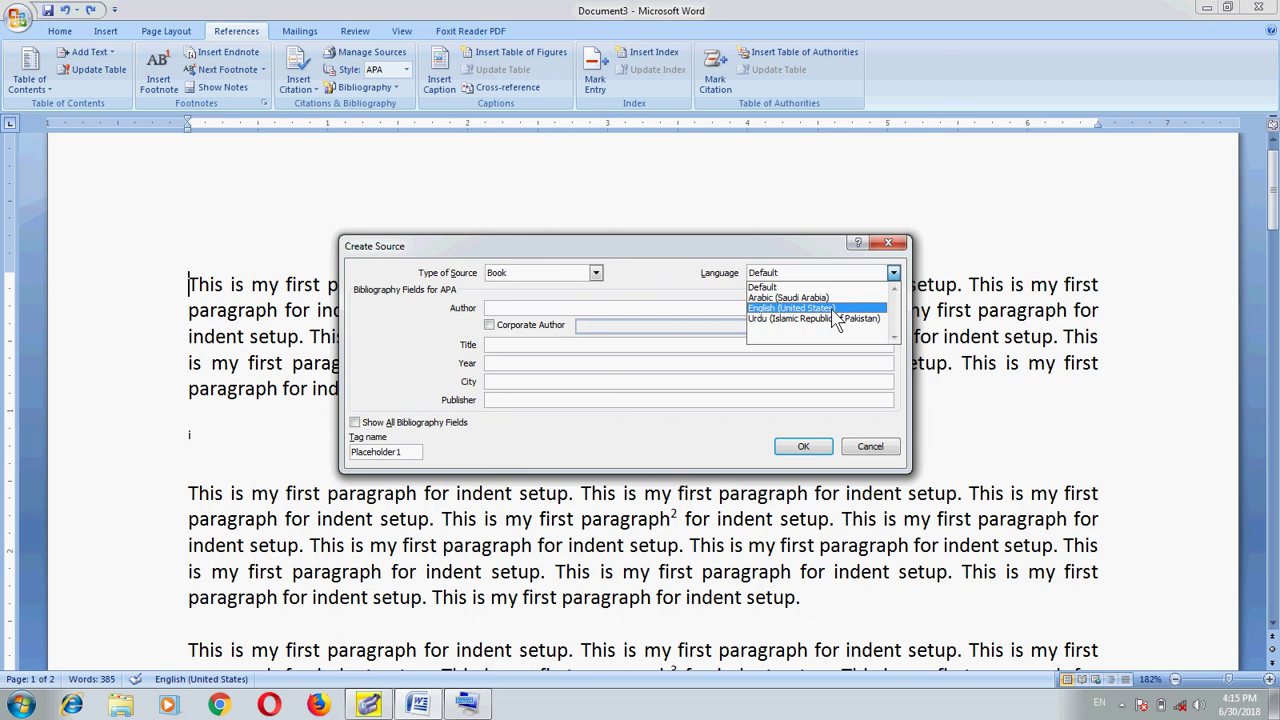
pyautogui.click(832, 310)
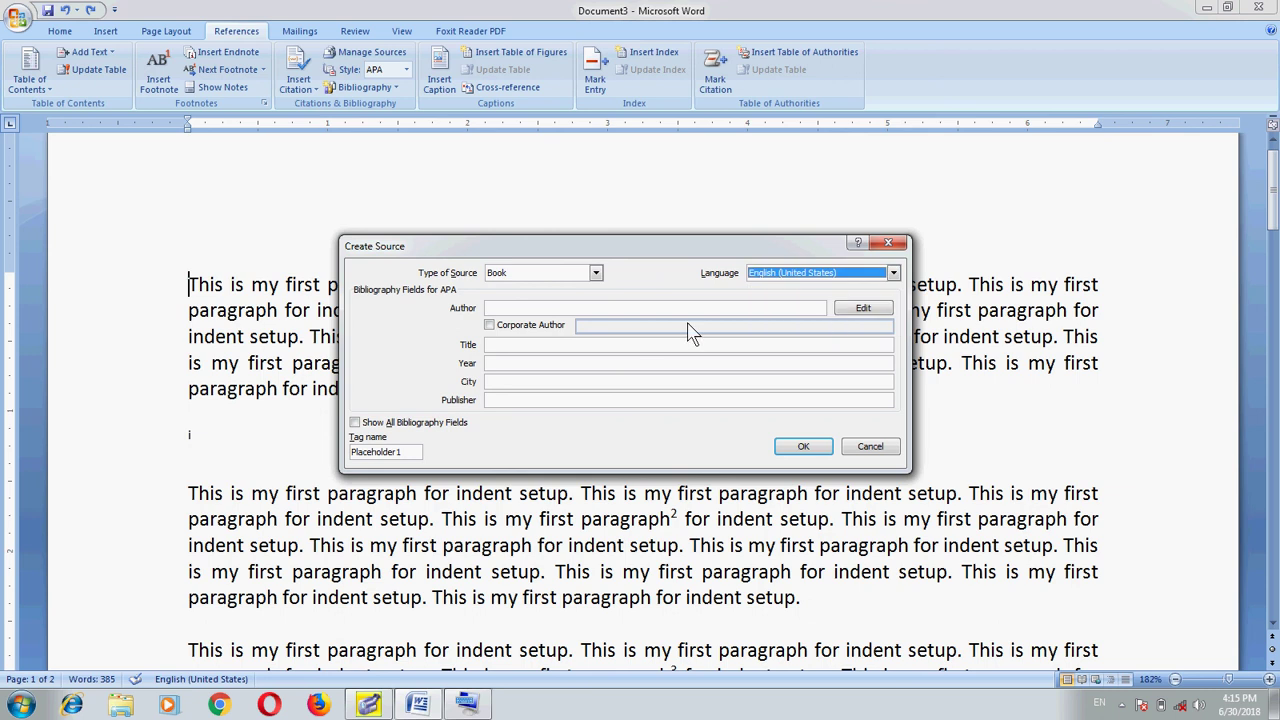
# Step: Enter the book's author's name as a personal, not corporate, author
pyautogui.click(527, 308)
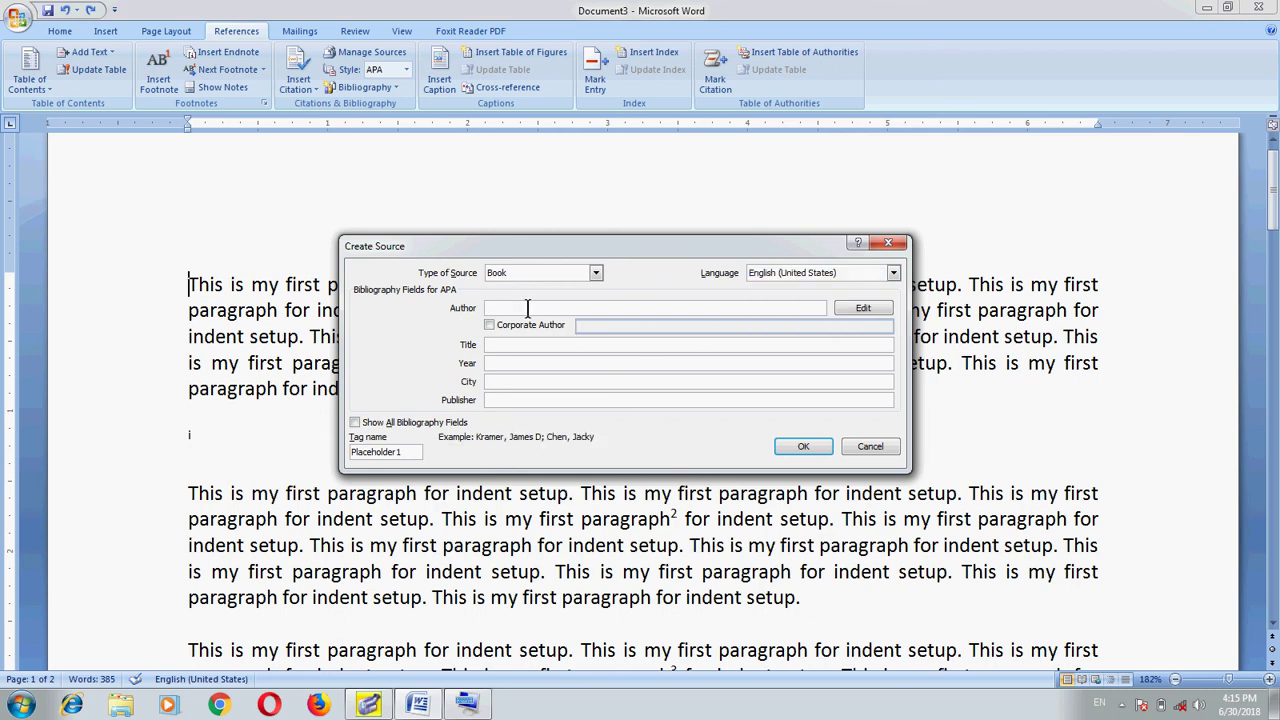
pyautogui.write('Jam')
pyautogui.write('es H')
pyautogui.write('onor')
pyautogui.press('Tab')
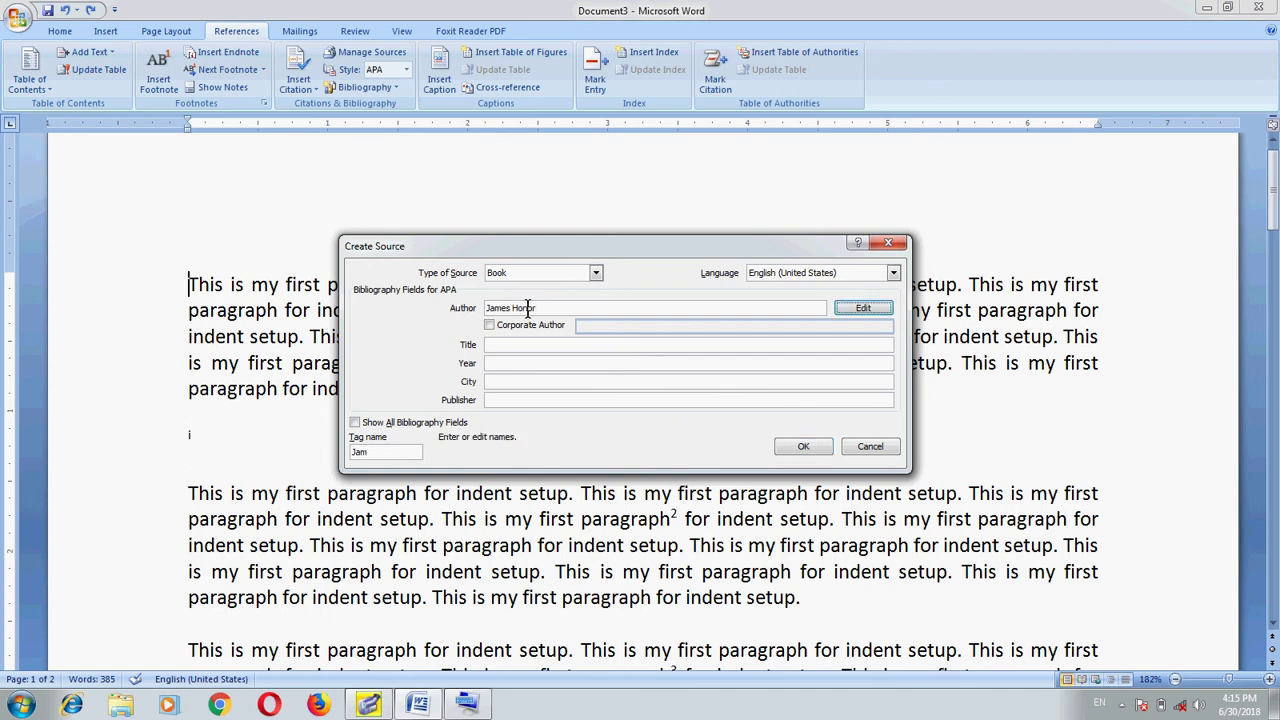
pyautogui.click(490, 327)
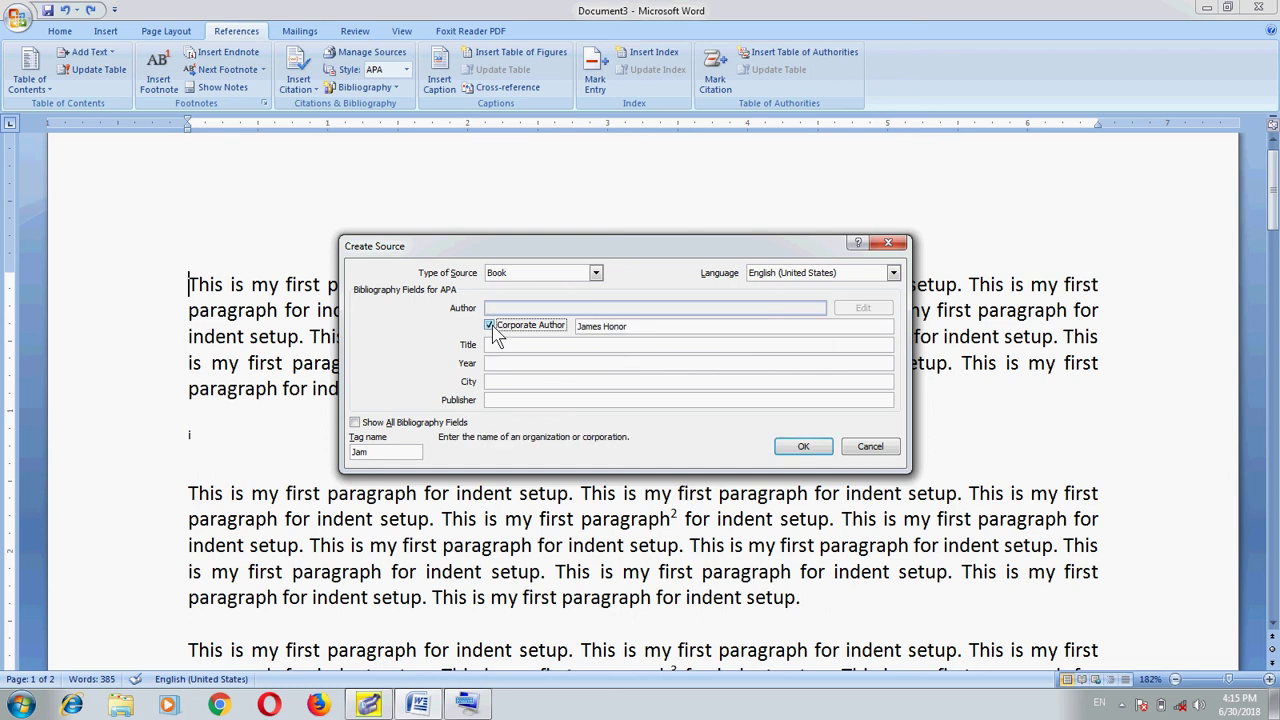
pyautogui.click(490, 327)
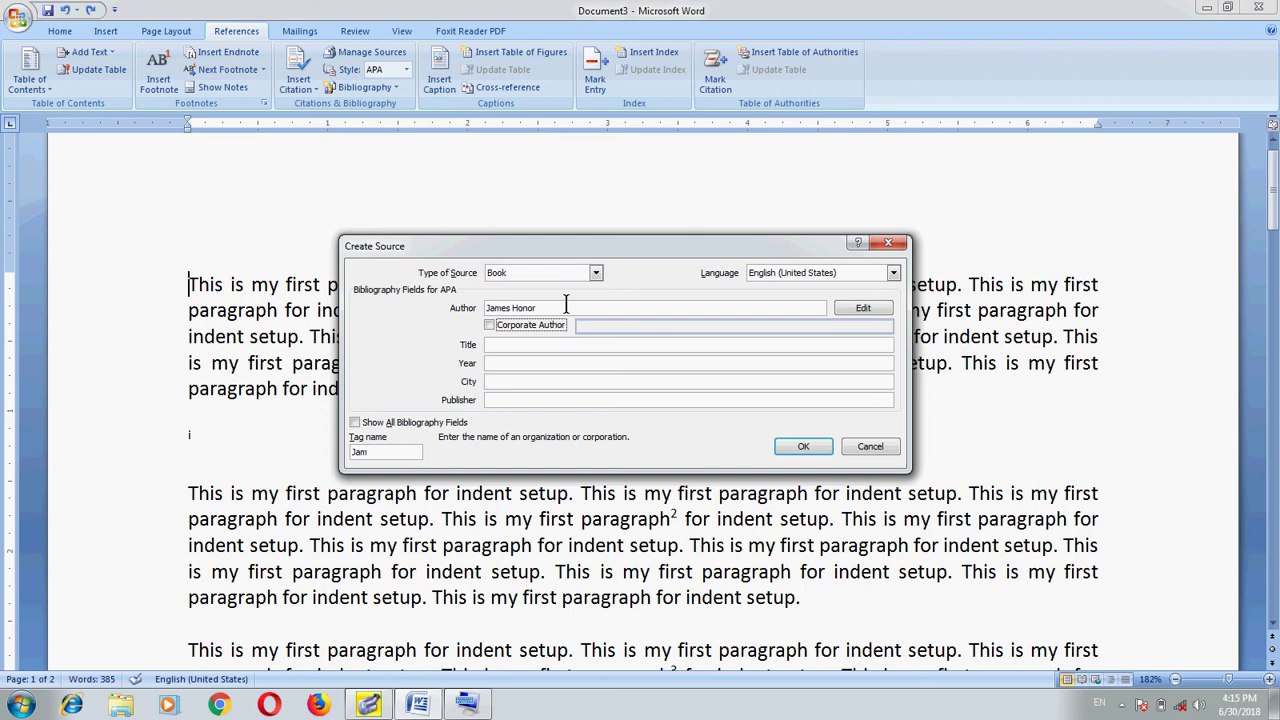
# Step: Enter the title 'The Computer' and correct the year to 1999
pyautogui.click(544, 344)
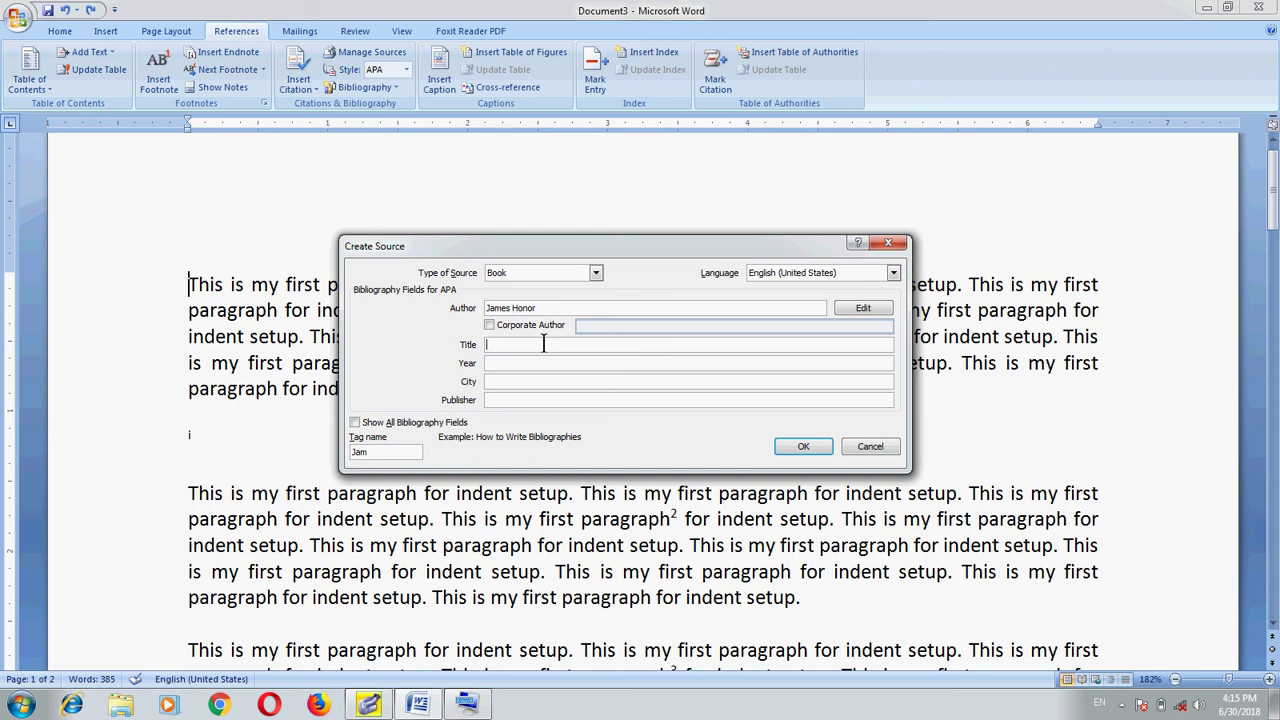
pyautogui.write('K')
pyautogui.write('Th')
pyautogui.write('e Computer')
pyautogui.press('Tab')
pyautogui.write('1')
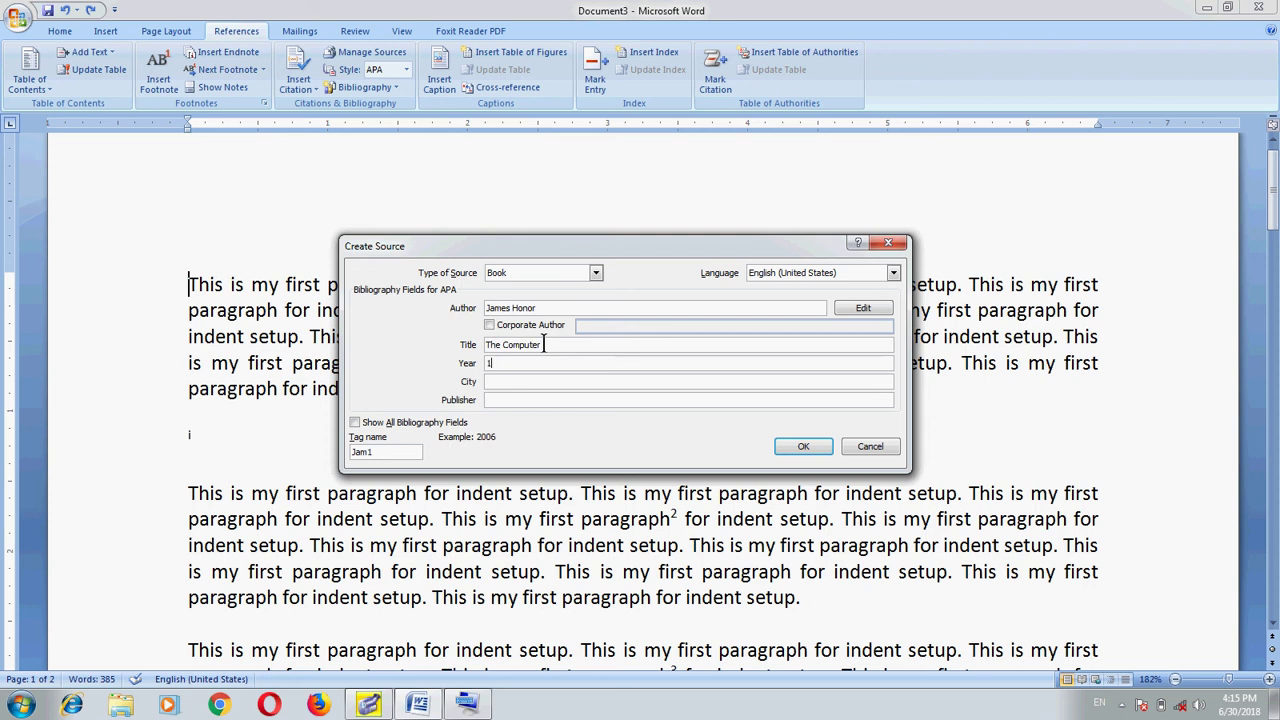
pyautogui.write('98')
pyautogui.write('9')
pyautogui.press('BackSpace')
pyautogui.press('BackSpace')
pyautogui.press('BackSpace')
pyautogui.press('BackSpace')
pyautogui.write('2')
pyautogui.press('BackSpace')
pyautogui.write('19')
pyautogui.write('99')
# Step: Add city Chicago and publisher 'deventure Works Press', then save the source
pyautogui.press('Tab')
pyautogui.write('C')
pyautogui.write('hicago')
pyautogui.press('Tab')
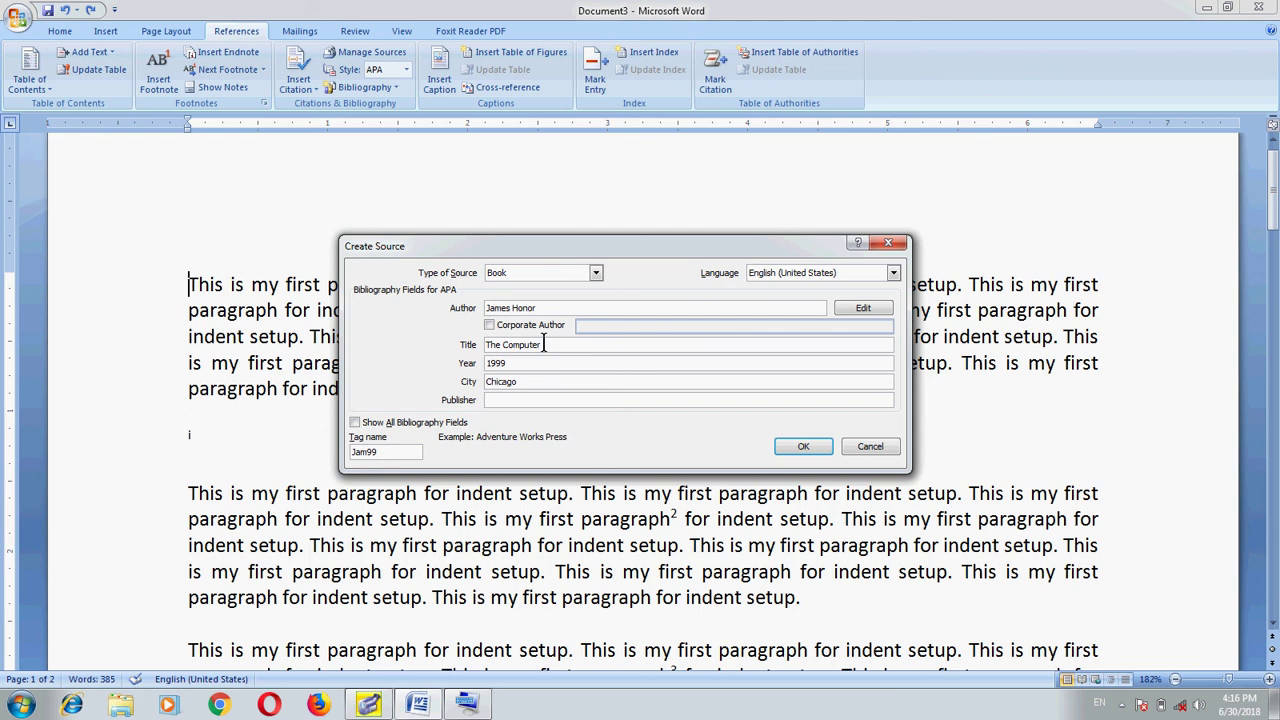
pyautogui.write('de')
pyautogui.write('ve')
pyautogui.write('nture ')
pyautogui.write('Works ')
pyautogui.write('Press')
pyautogui.click(355, 423)
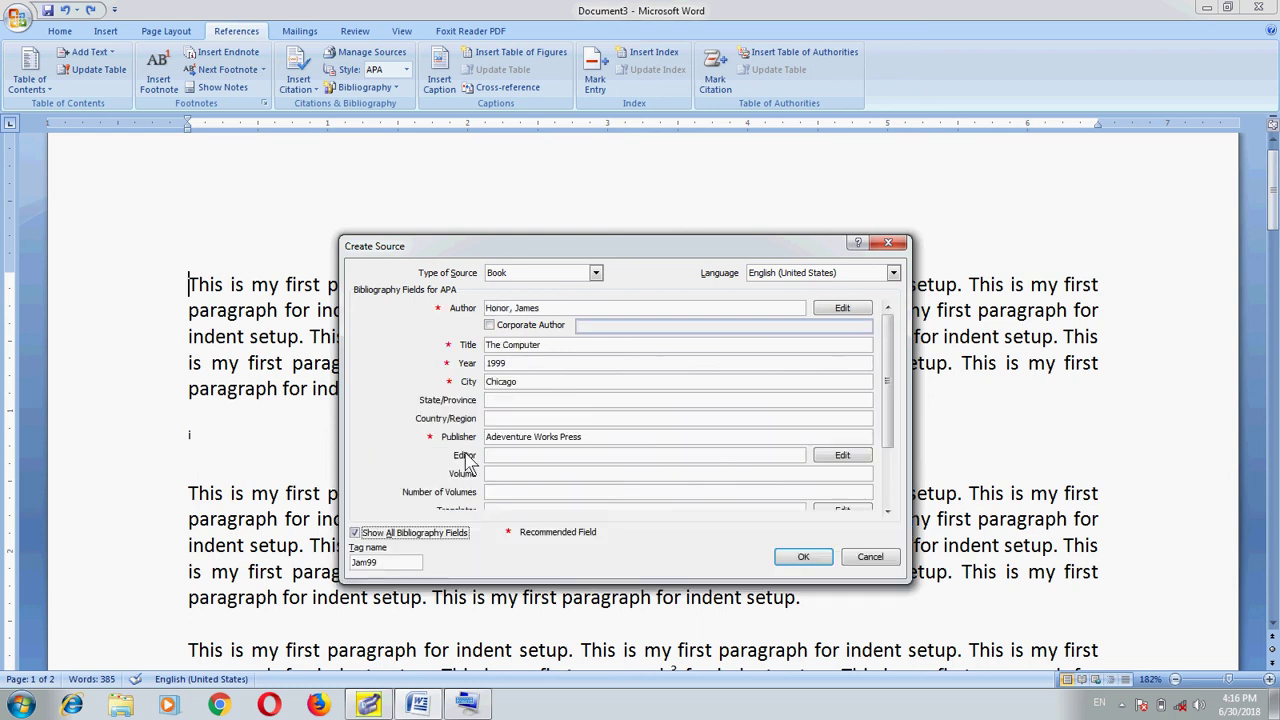
pyautogui.click(355, 532)
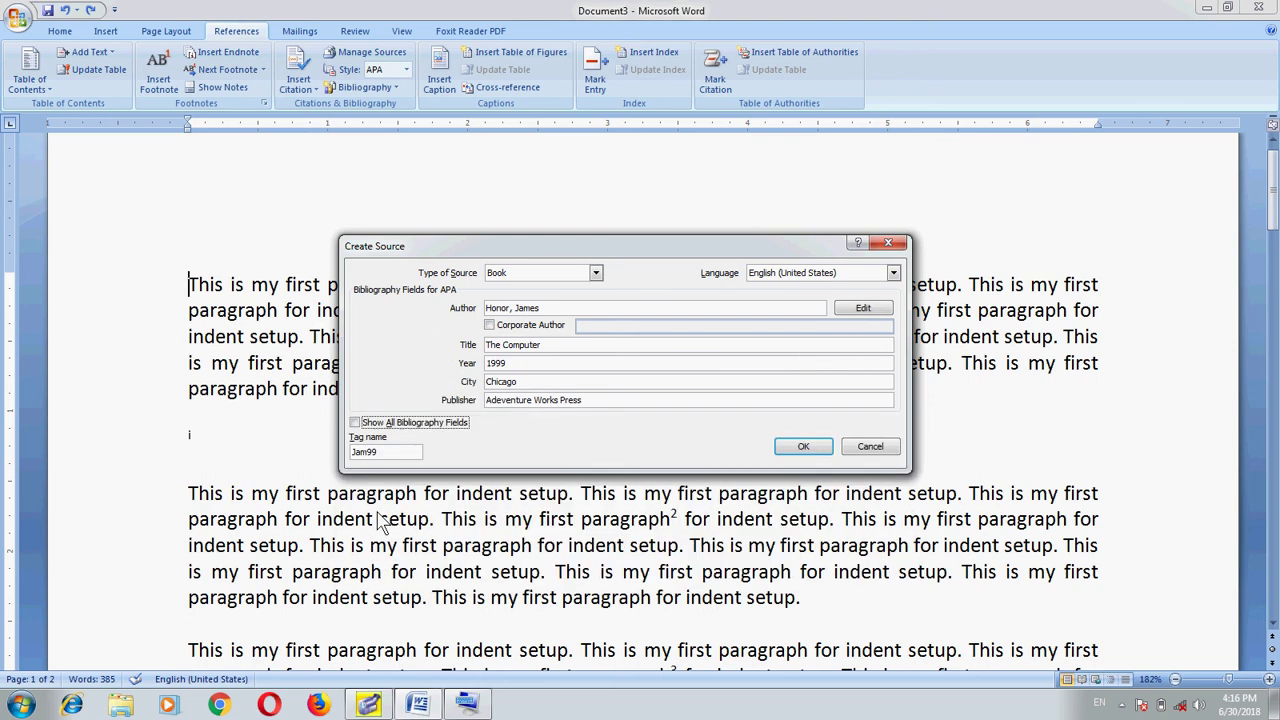
pyautogui.click(806, 446)
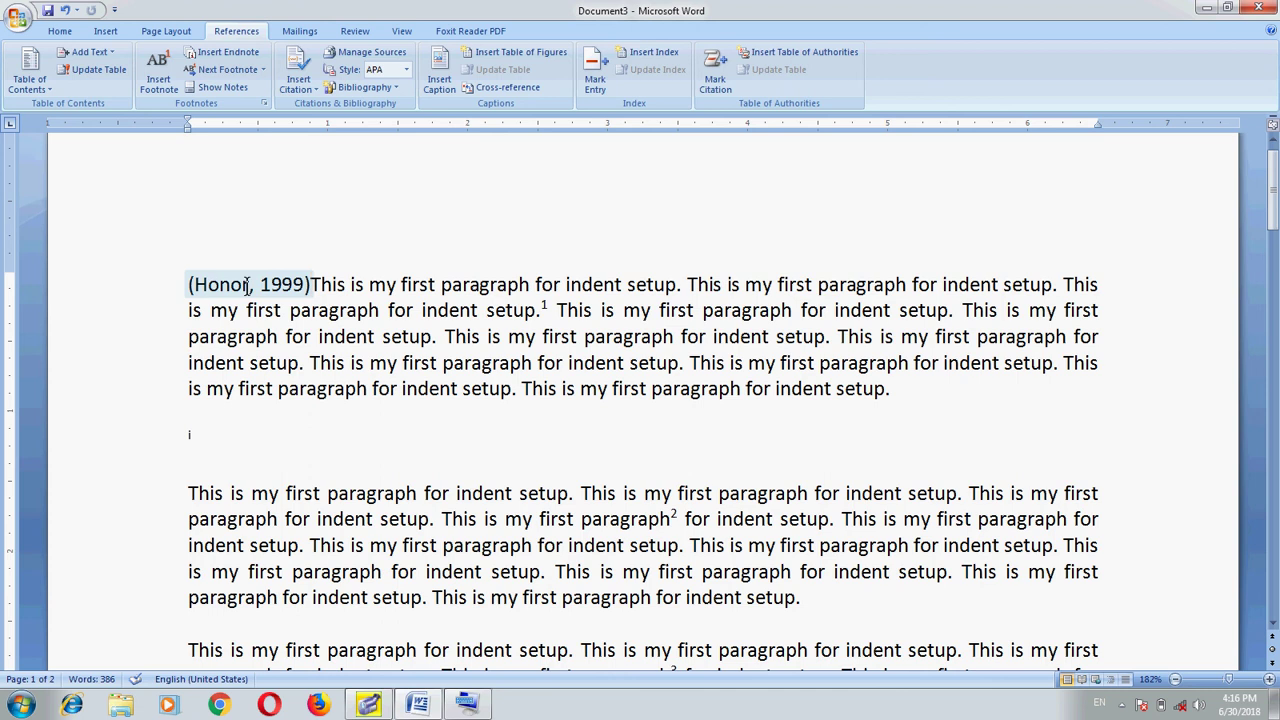
# Step: Inspect the newly inserted citation at the start of the first paragraph
pyautogui.click(270, 285)
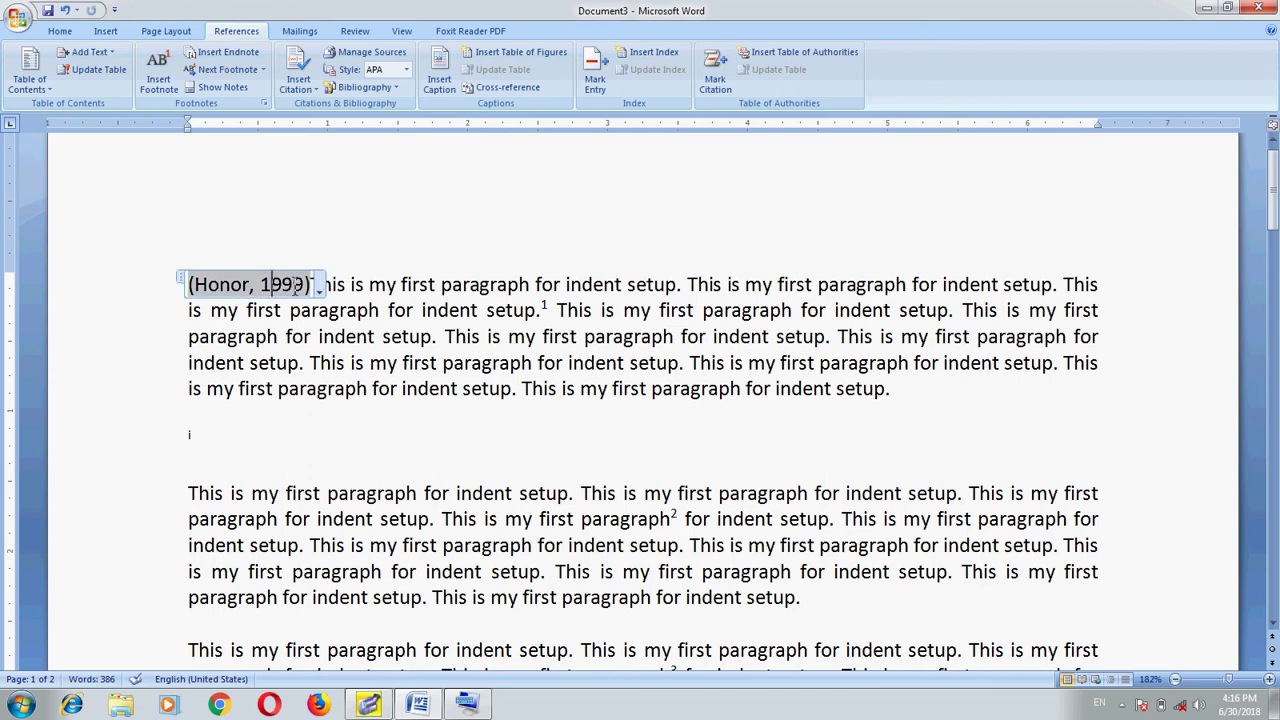
pyautogui.click(392, 290)
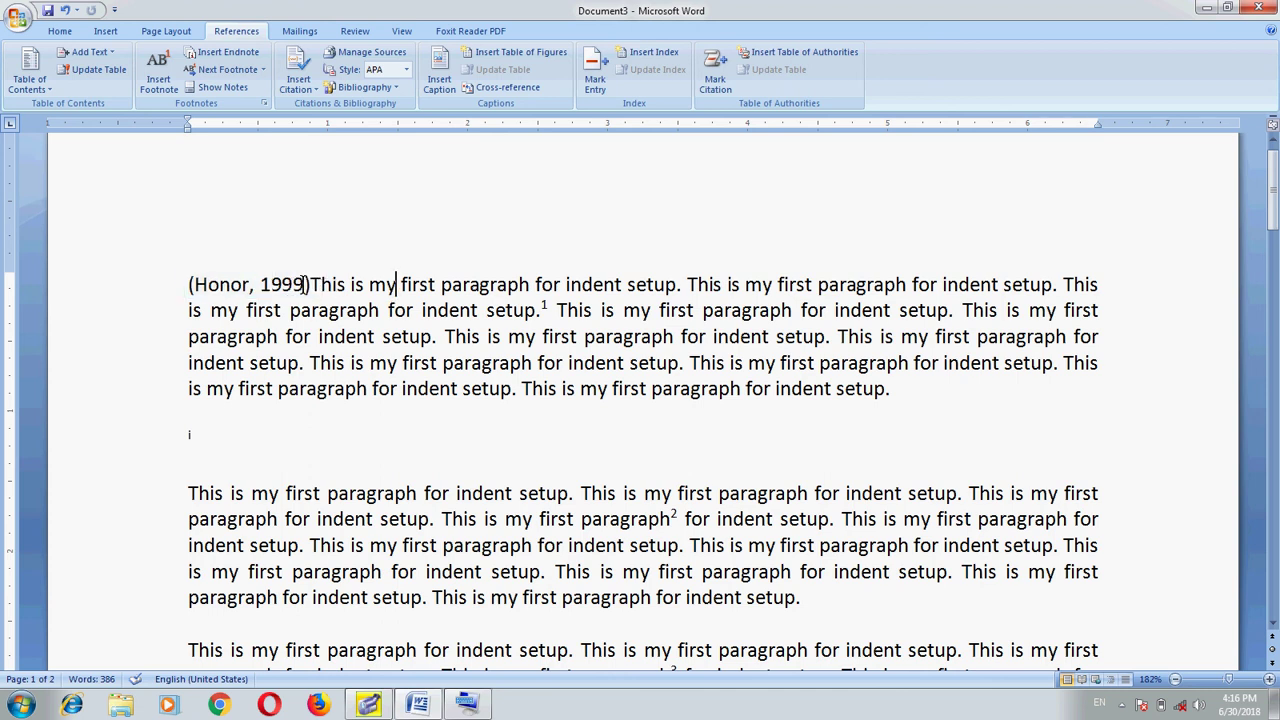
pyautogui.click(274, 285)
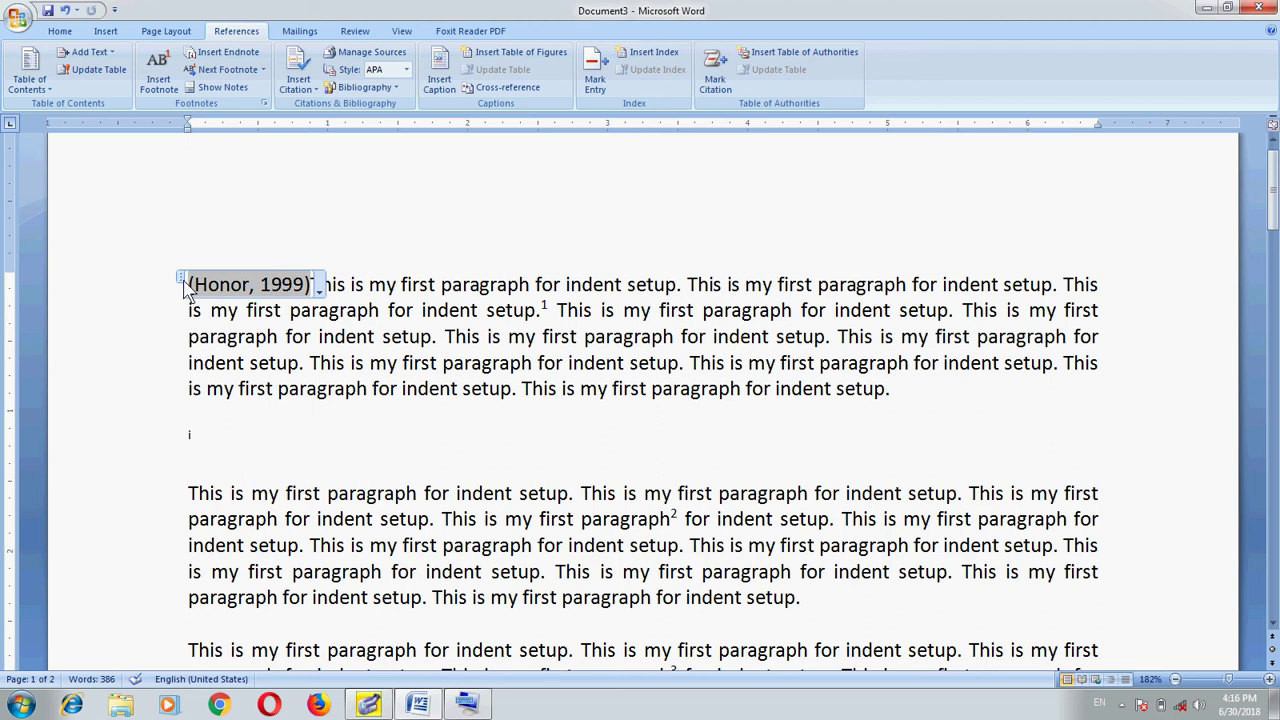
pyautogui.click(183, 287)
pyautogui.click(260, 285)
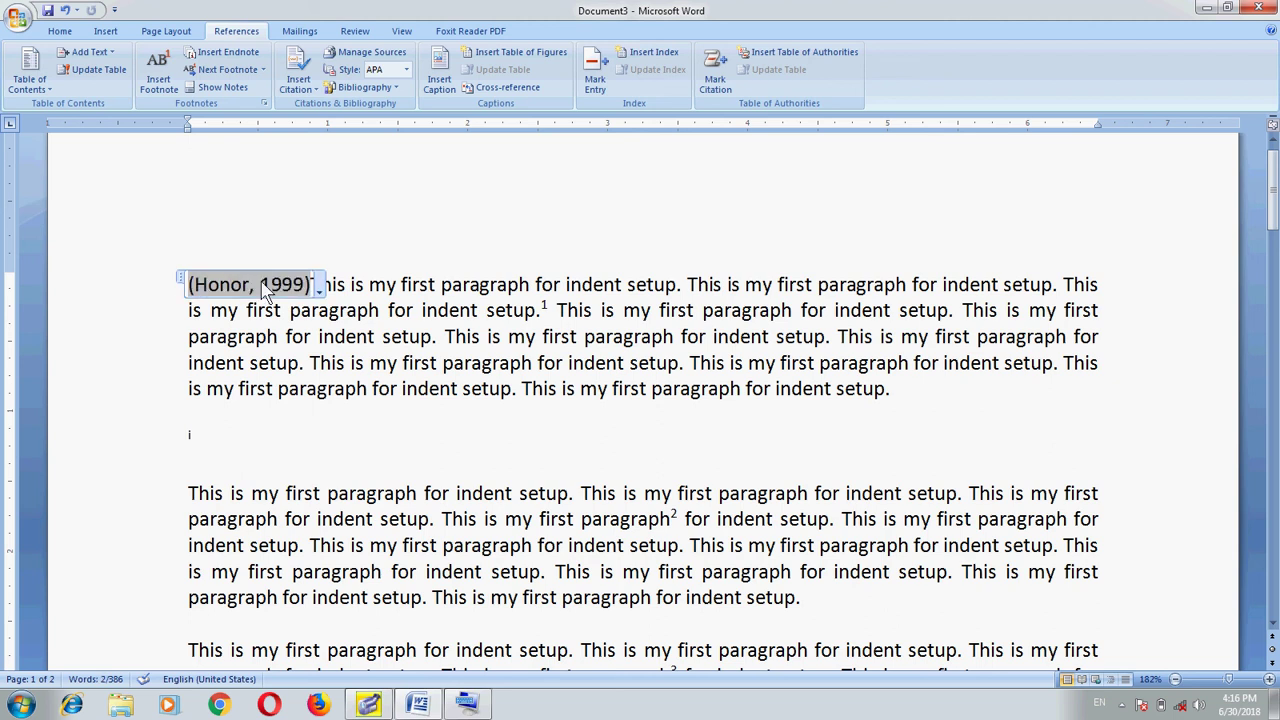
pyautogui.click(468, 287)
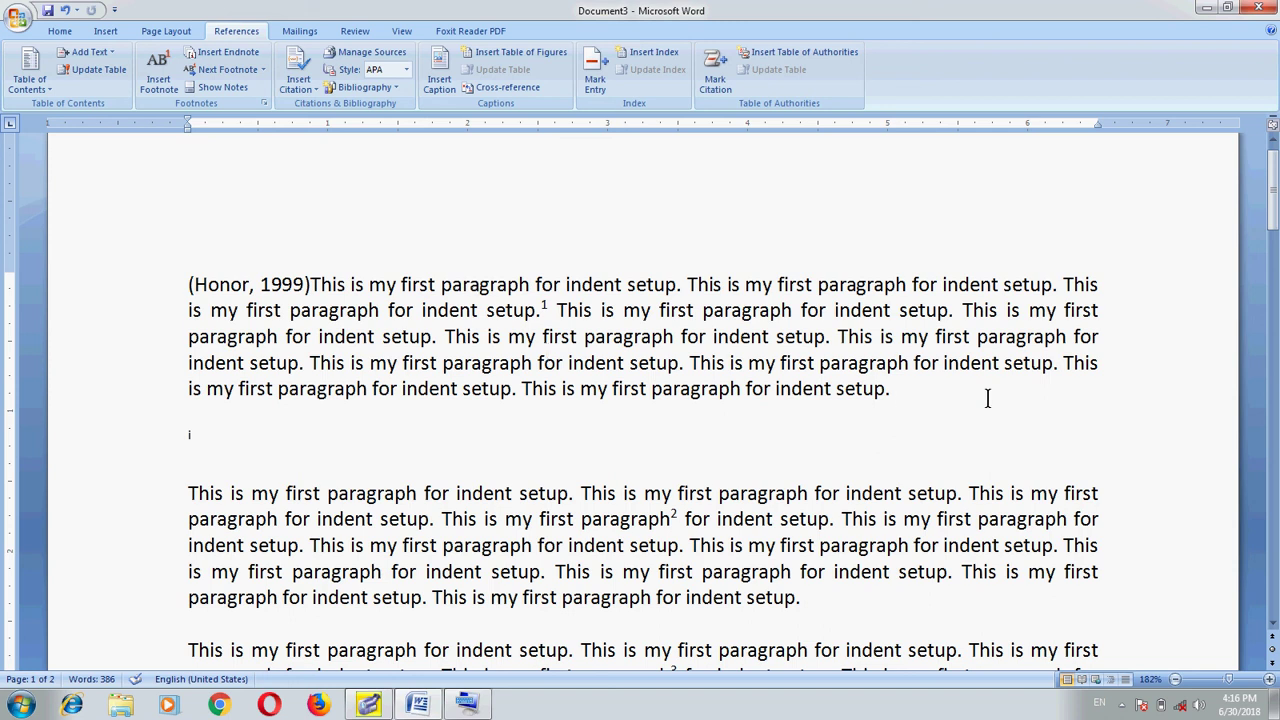
# Step: Open the Insert Citation list from the line below the first paragraph
pyautogui.click(926, 396)
pyautogui.click(604, 438)
pyautogui.click(313, 88)
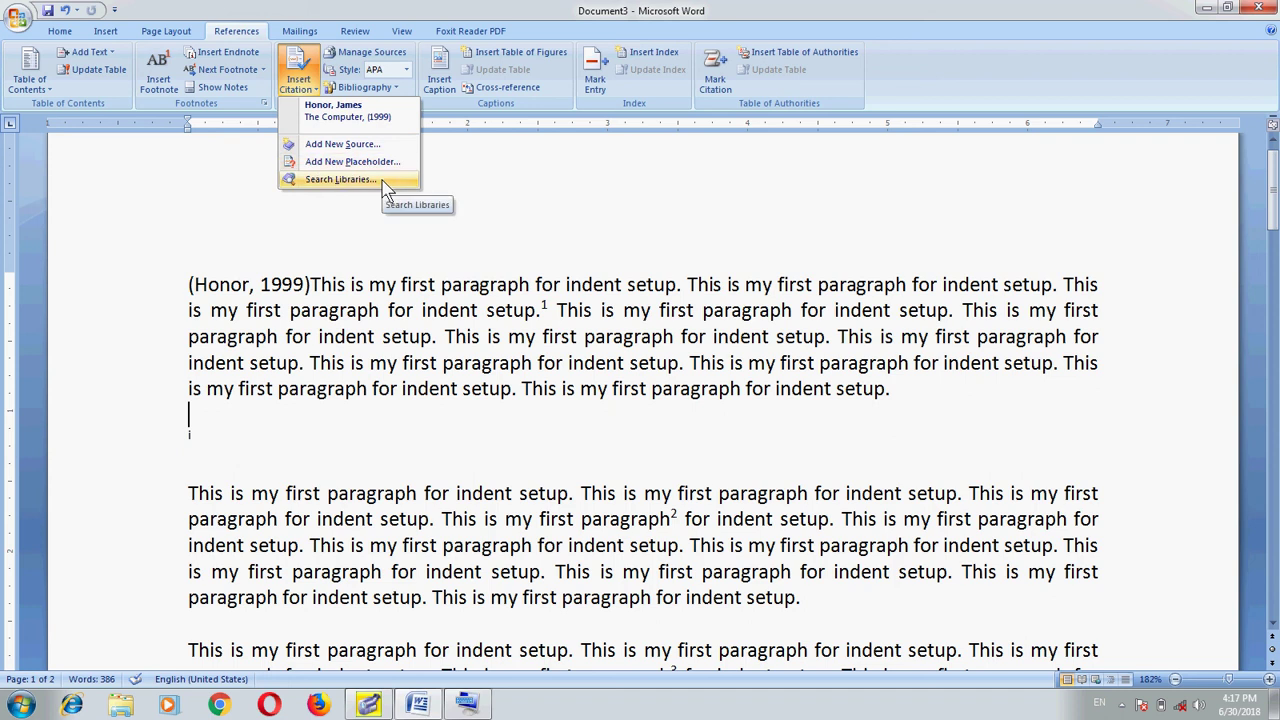
# Step: Close the citation list without inserting anything, then show the hidden tray icons
pyautogui.click(698, 358)
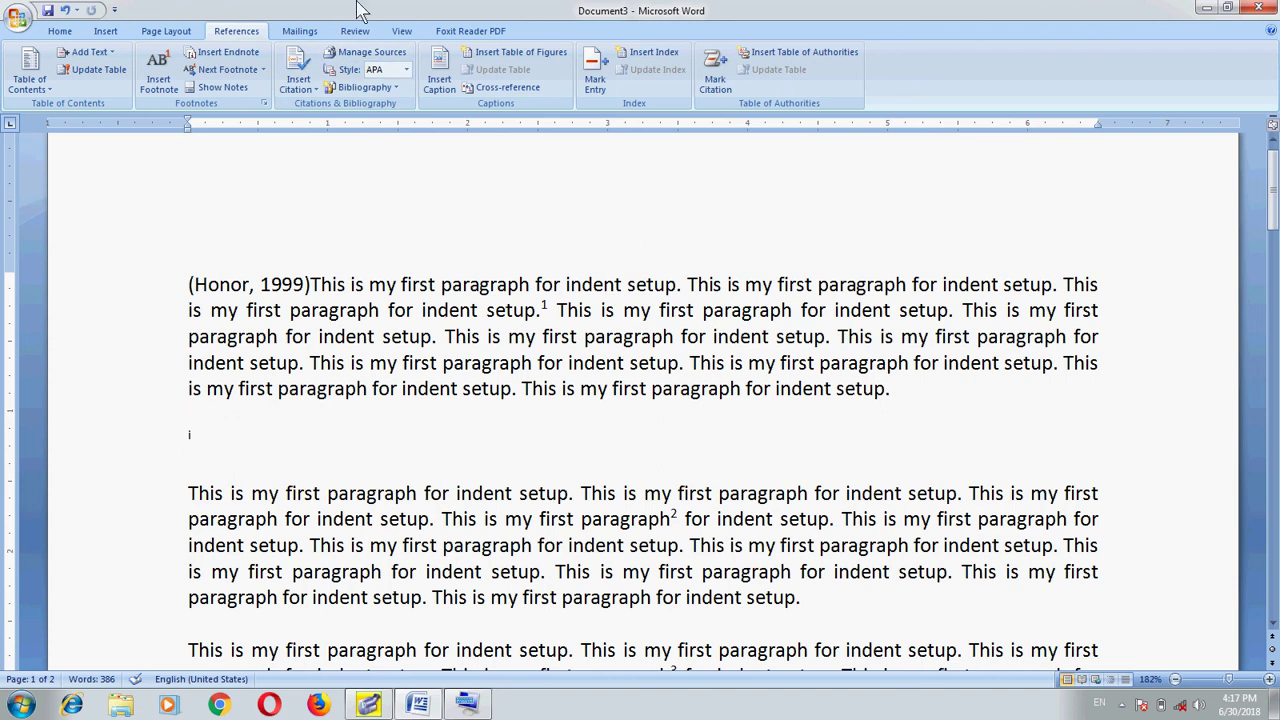
pyautogui.click(1121, 704)
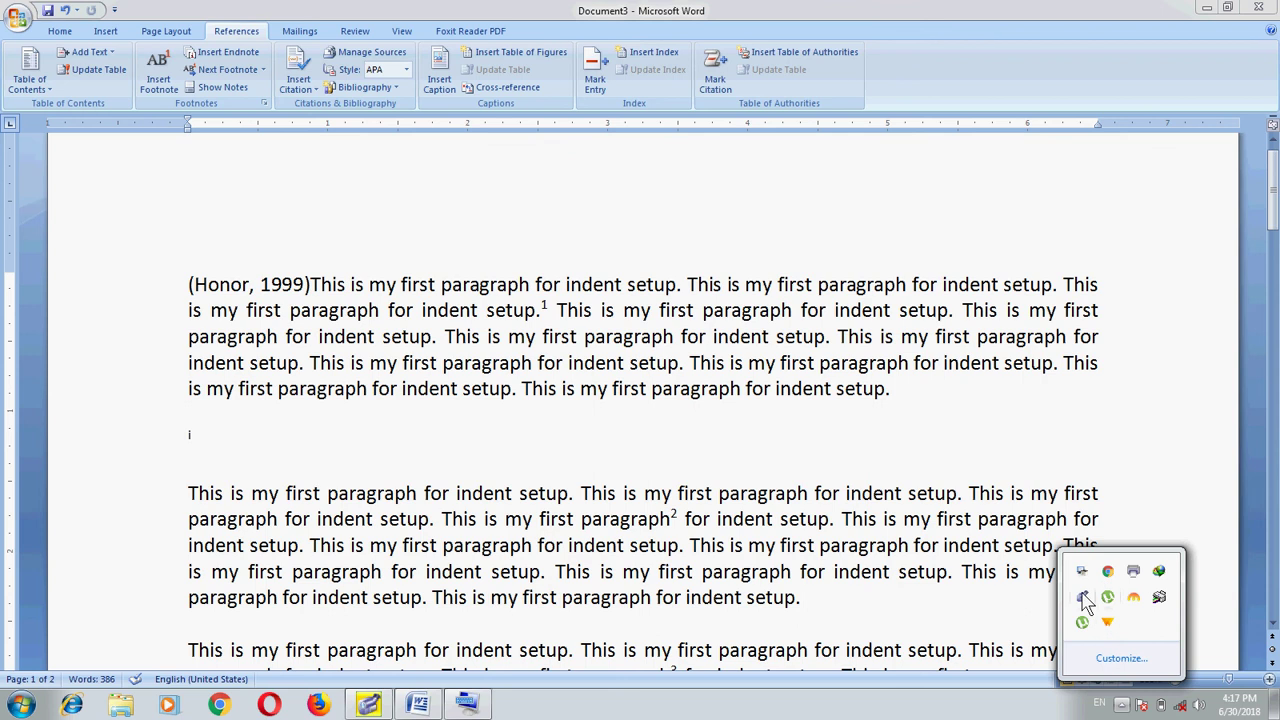